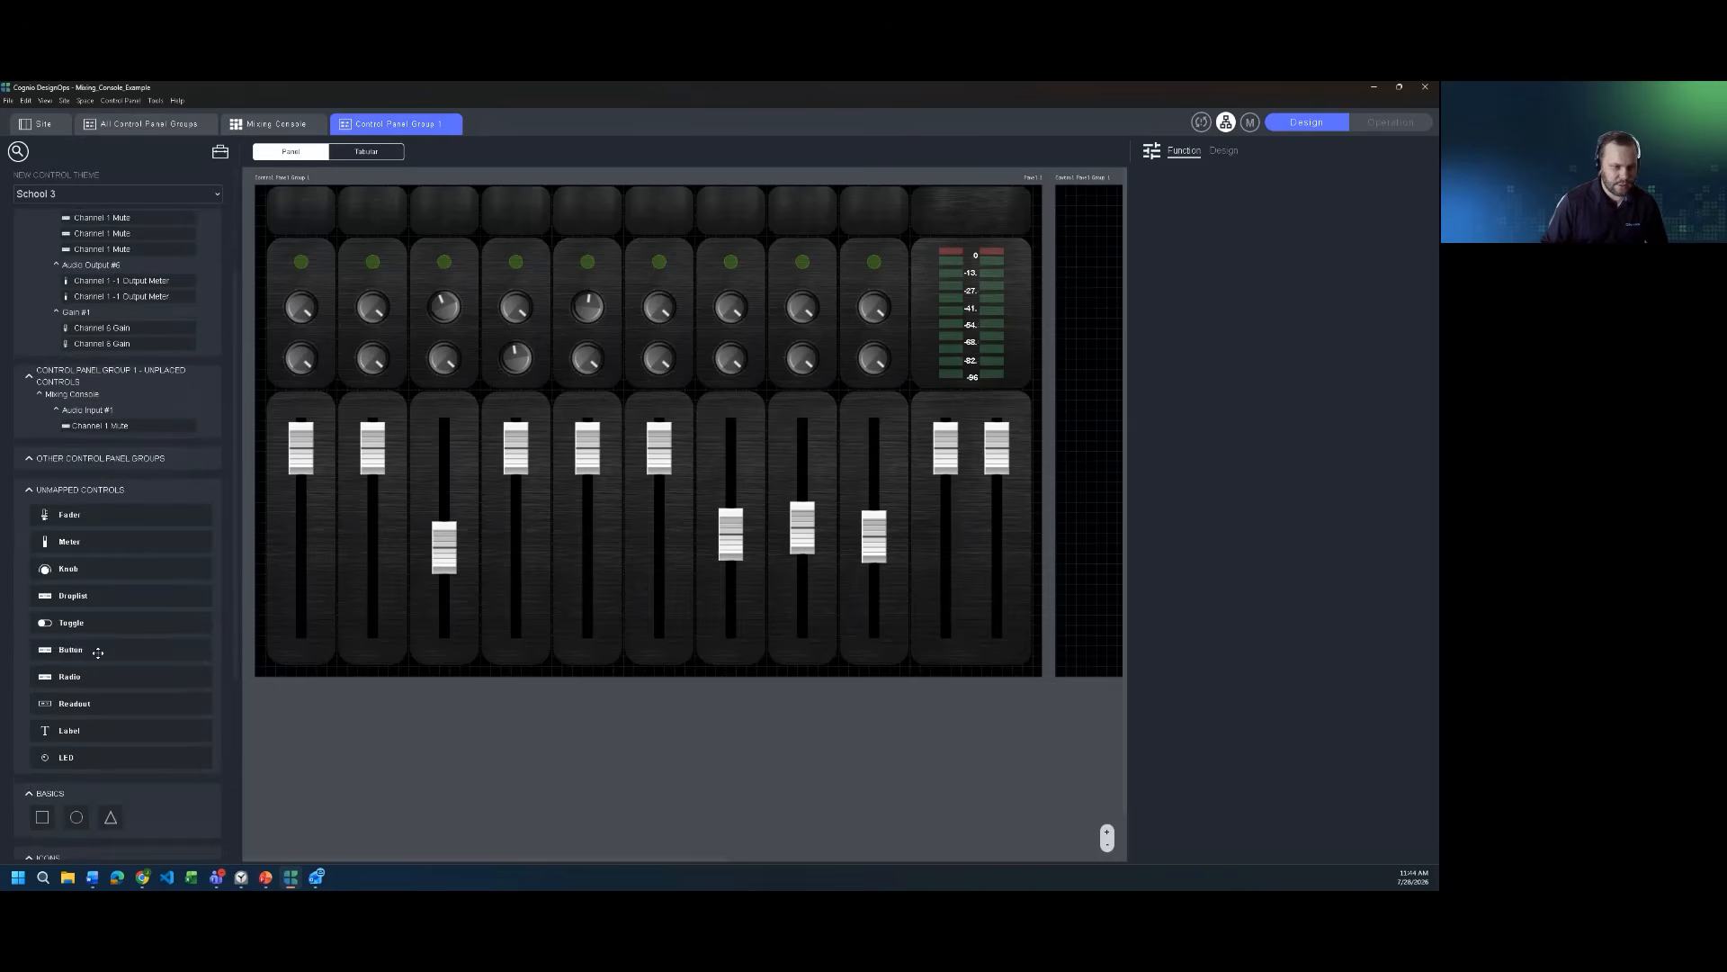
Add a button below the master faders, set to Navigation mode with the command Navigate to Next Control Panel
{"action": "left_click_drag", "start_coordinate": [98, 653], "coordinate": [1018, 663]}
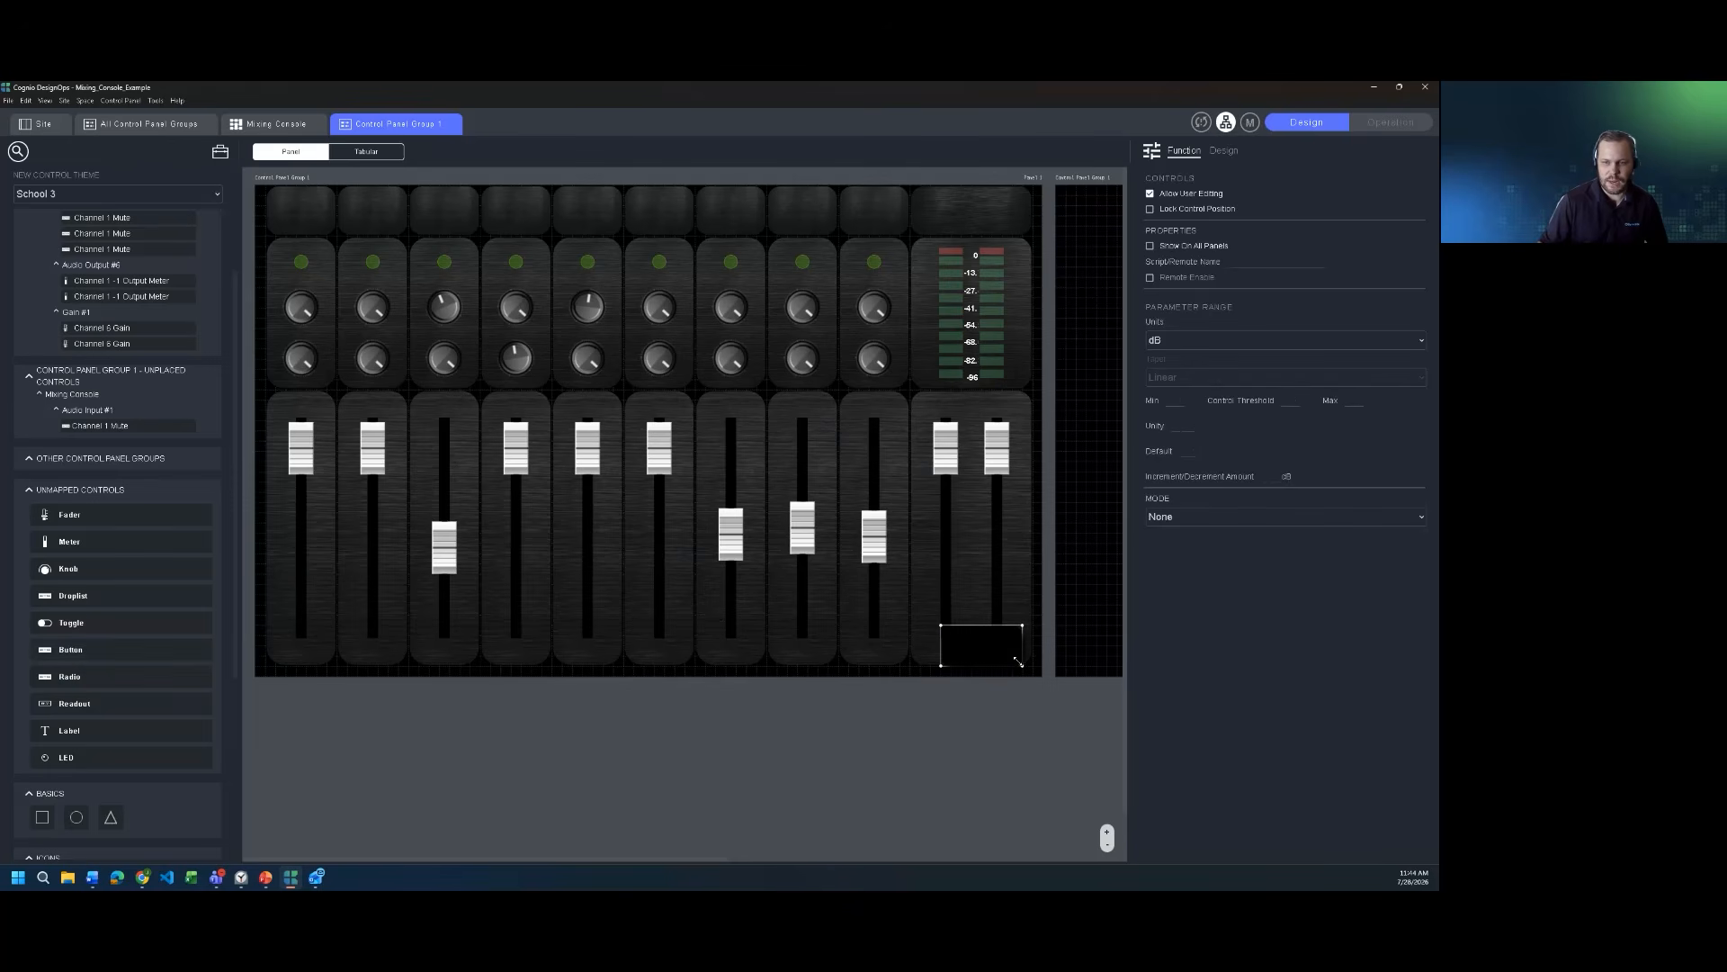
{"action": "left_click", "coordinate": [1305, 517]}
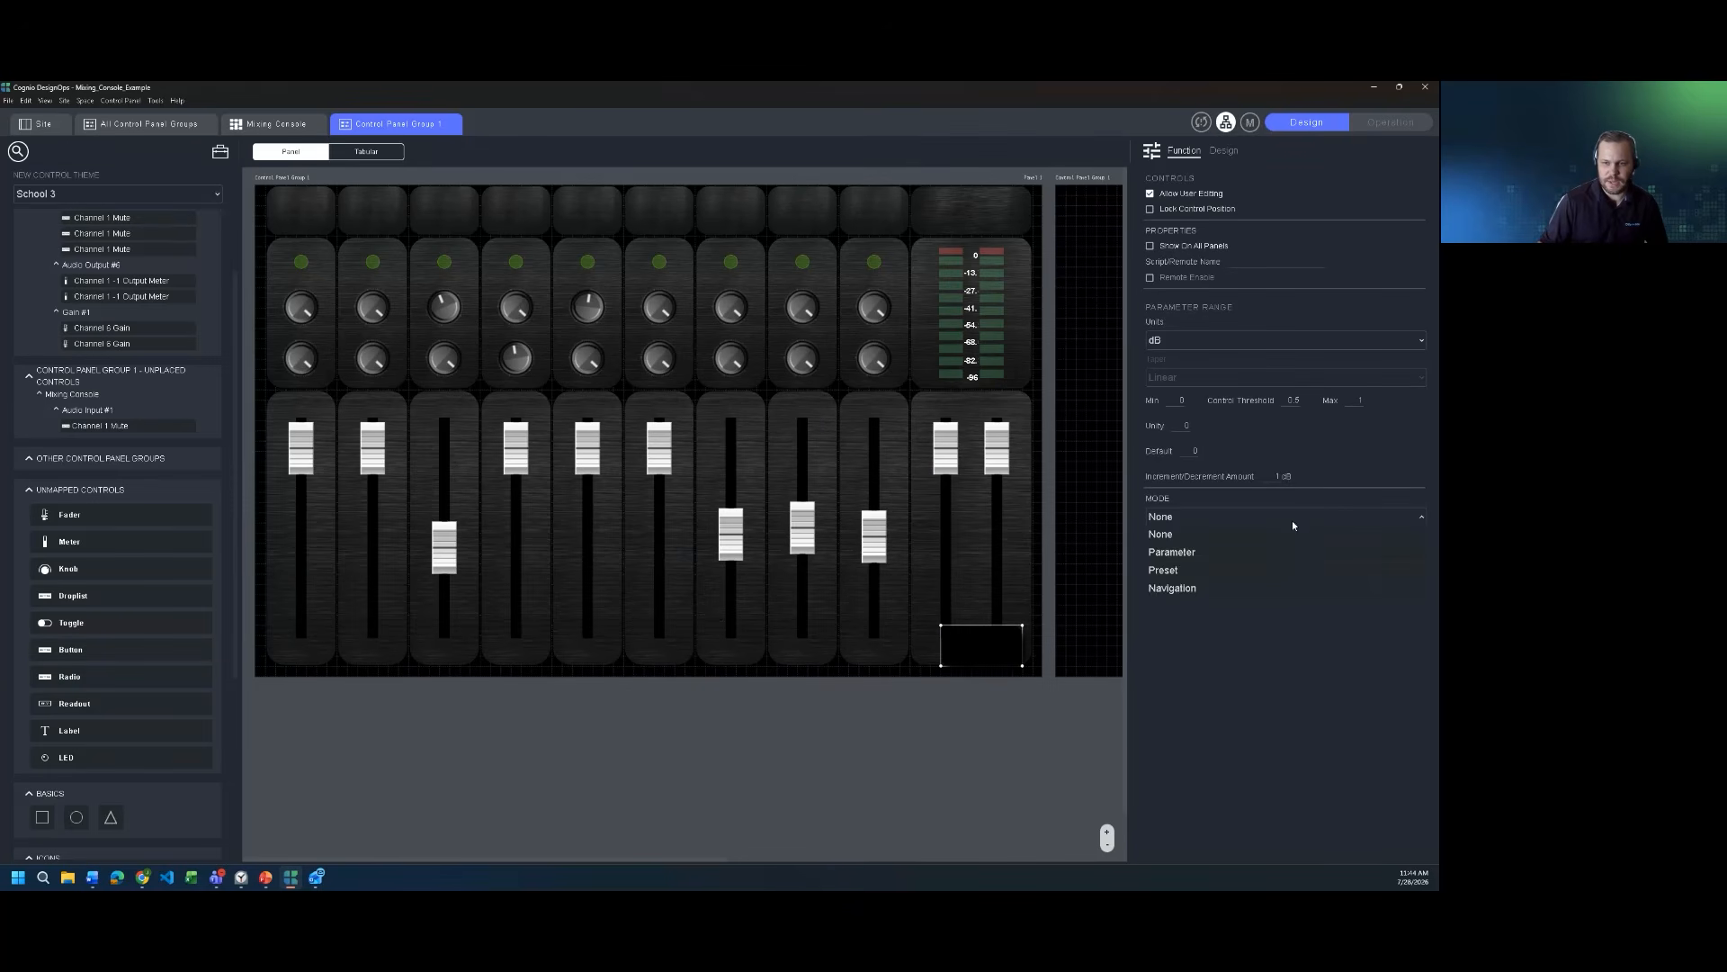
{"action": "left_click", "coordinate": [1206, 589]}
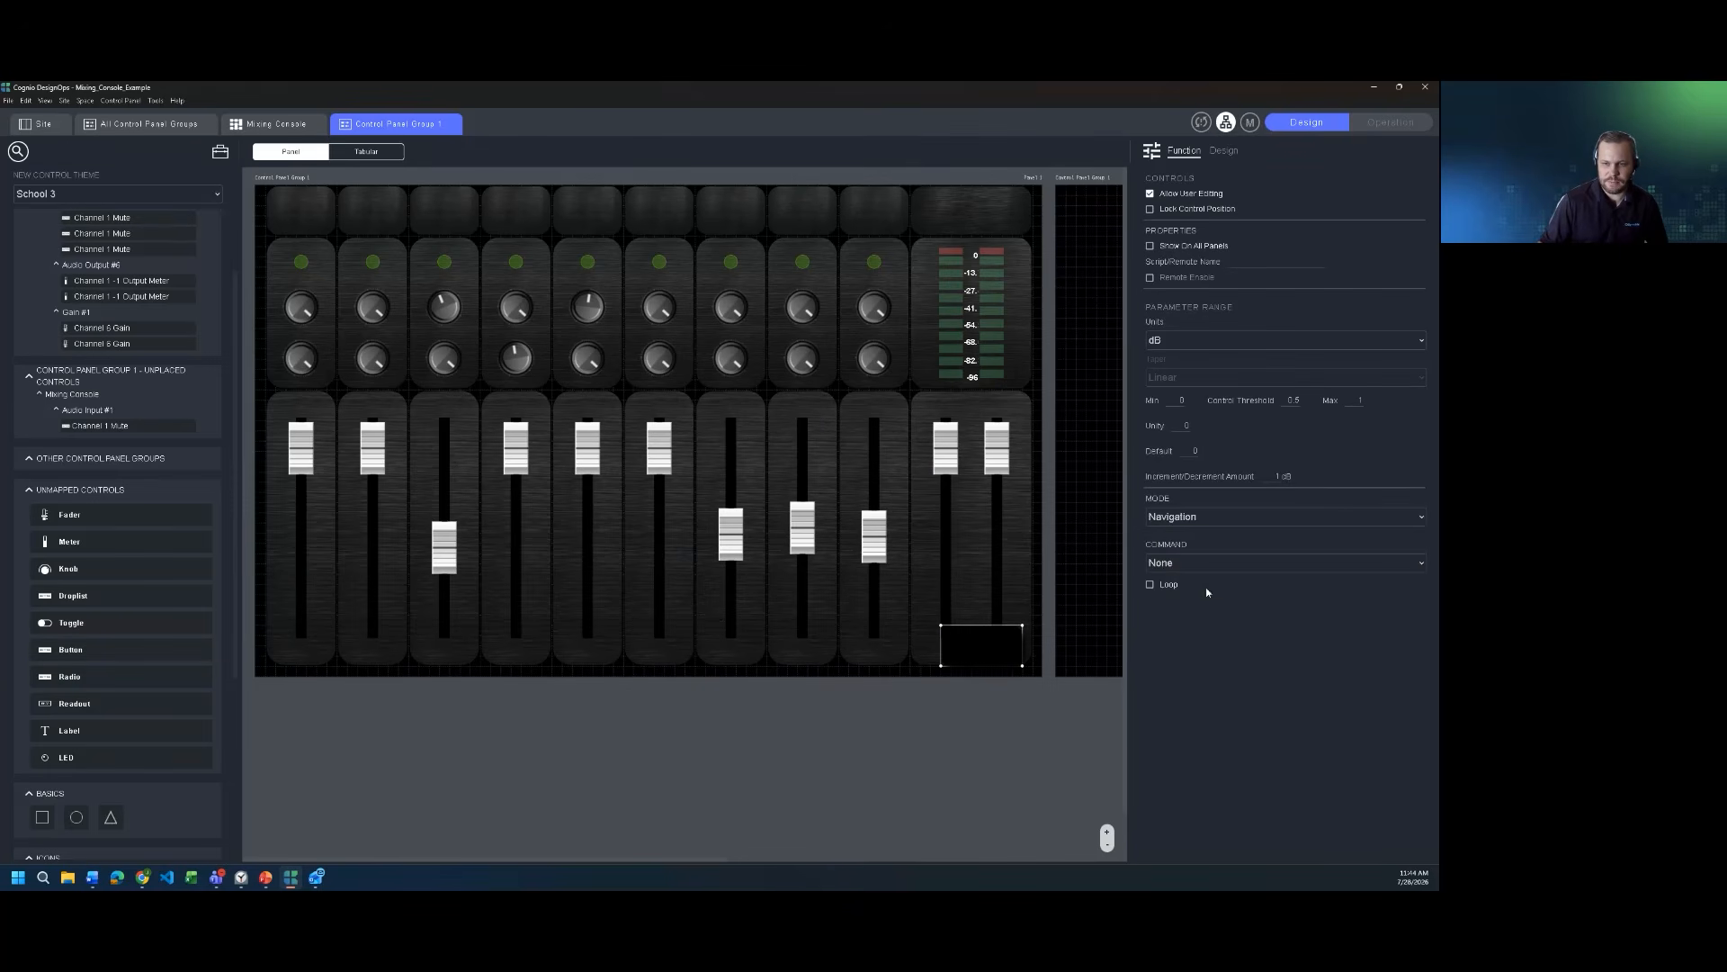
{"action": "left_click", "coordinate": [1245, 564]}
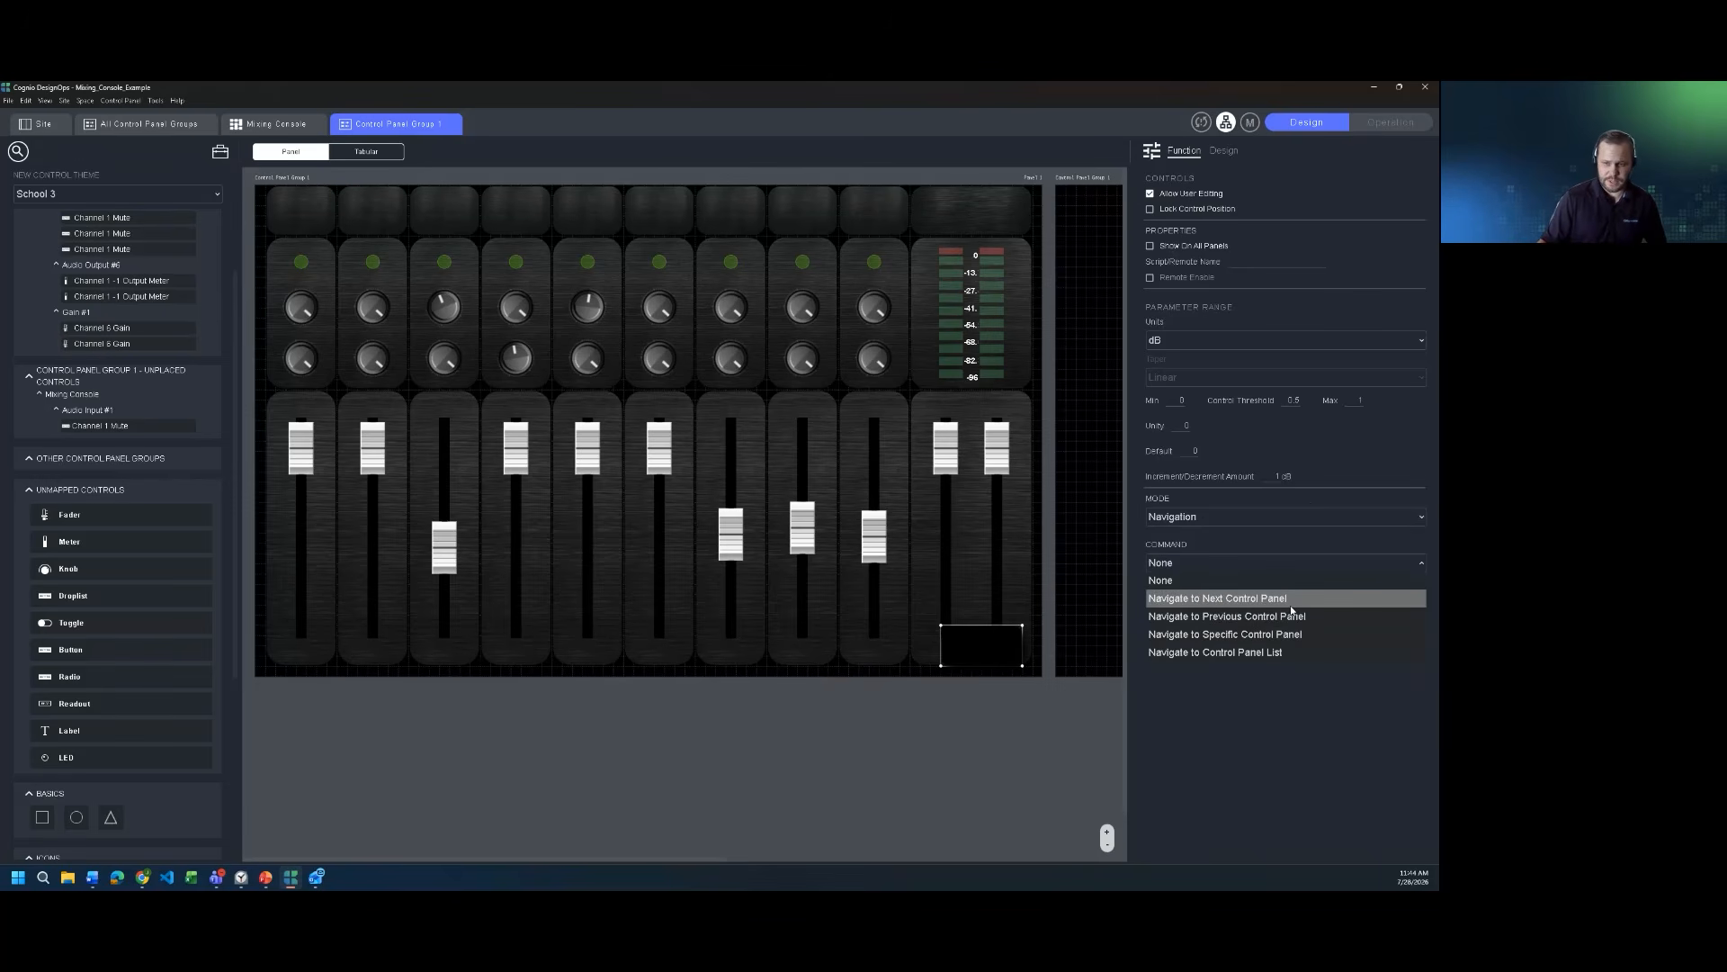
{"action": "left_click", "coordinate": [1281, 636]}
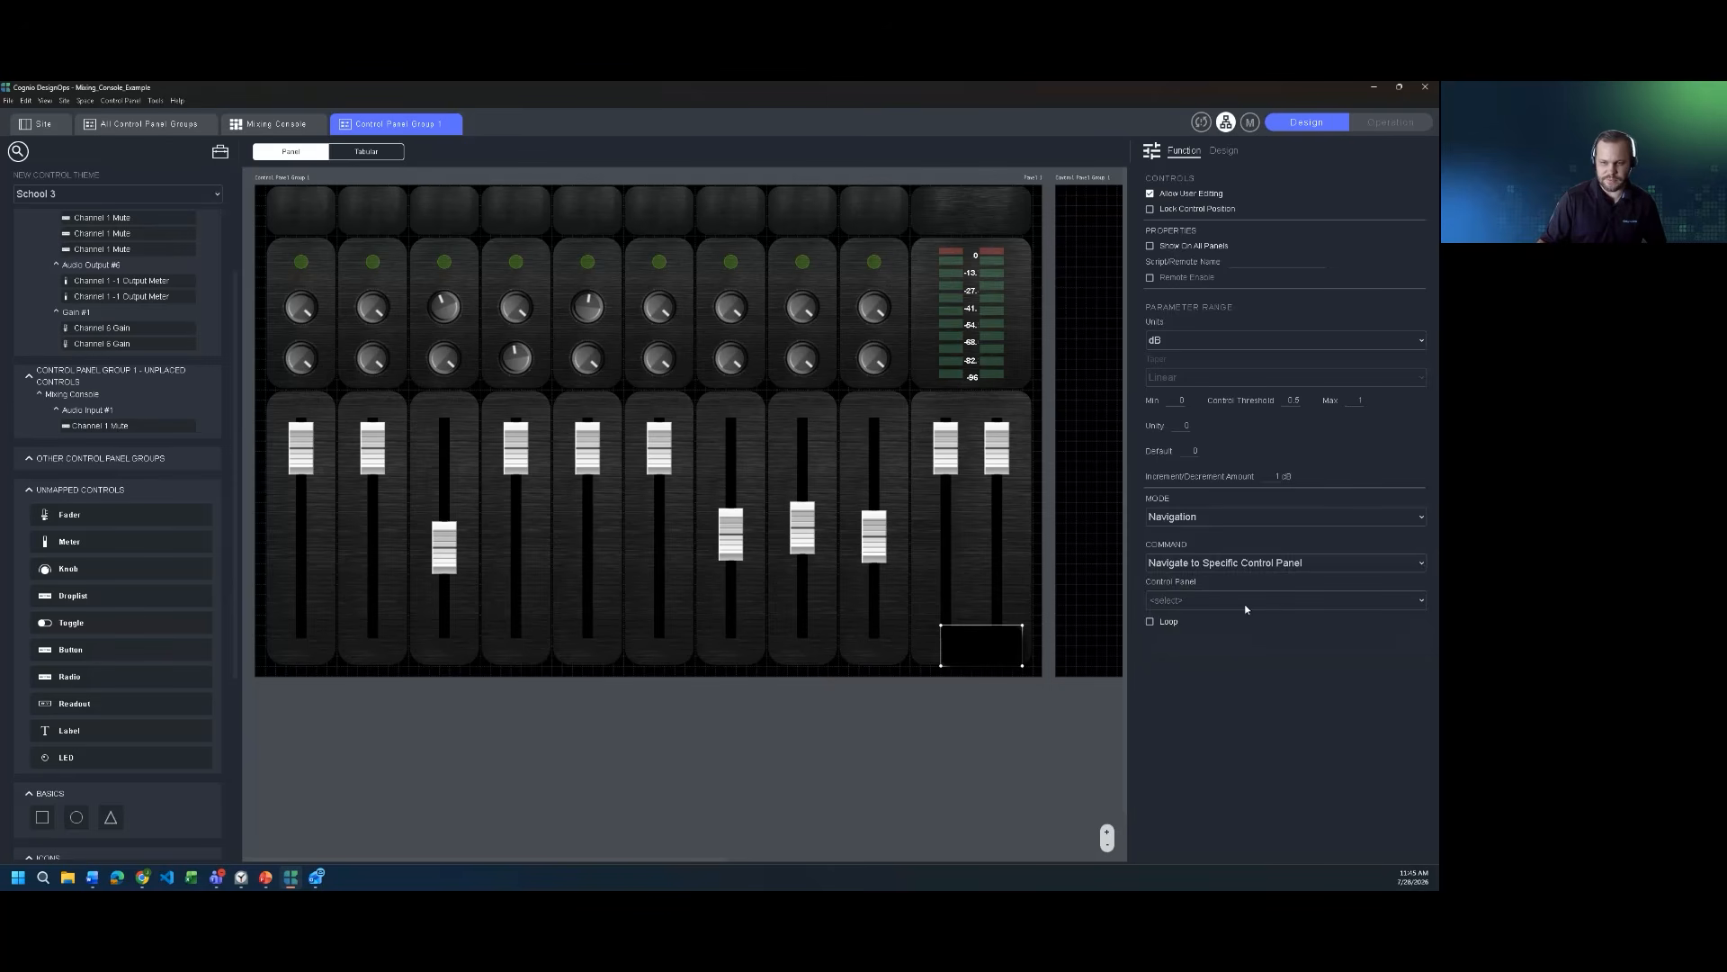
{"action": "left_click", "coordinate": [1272, 563]}
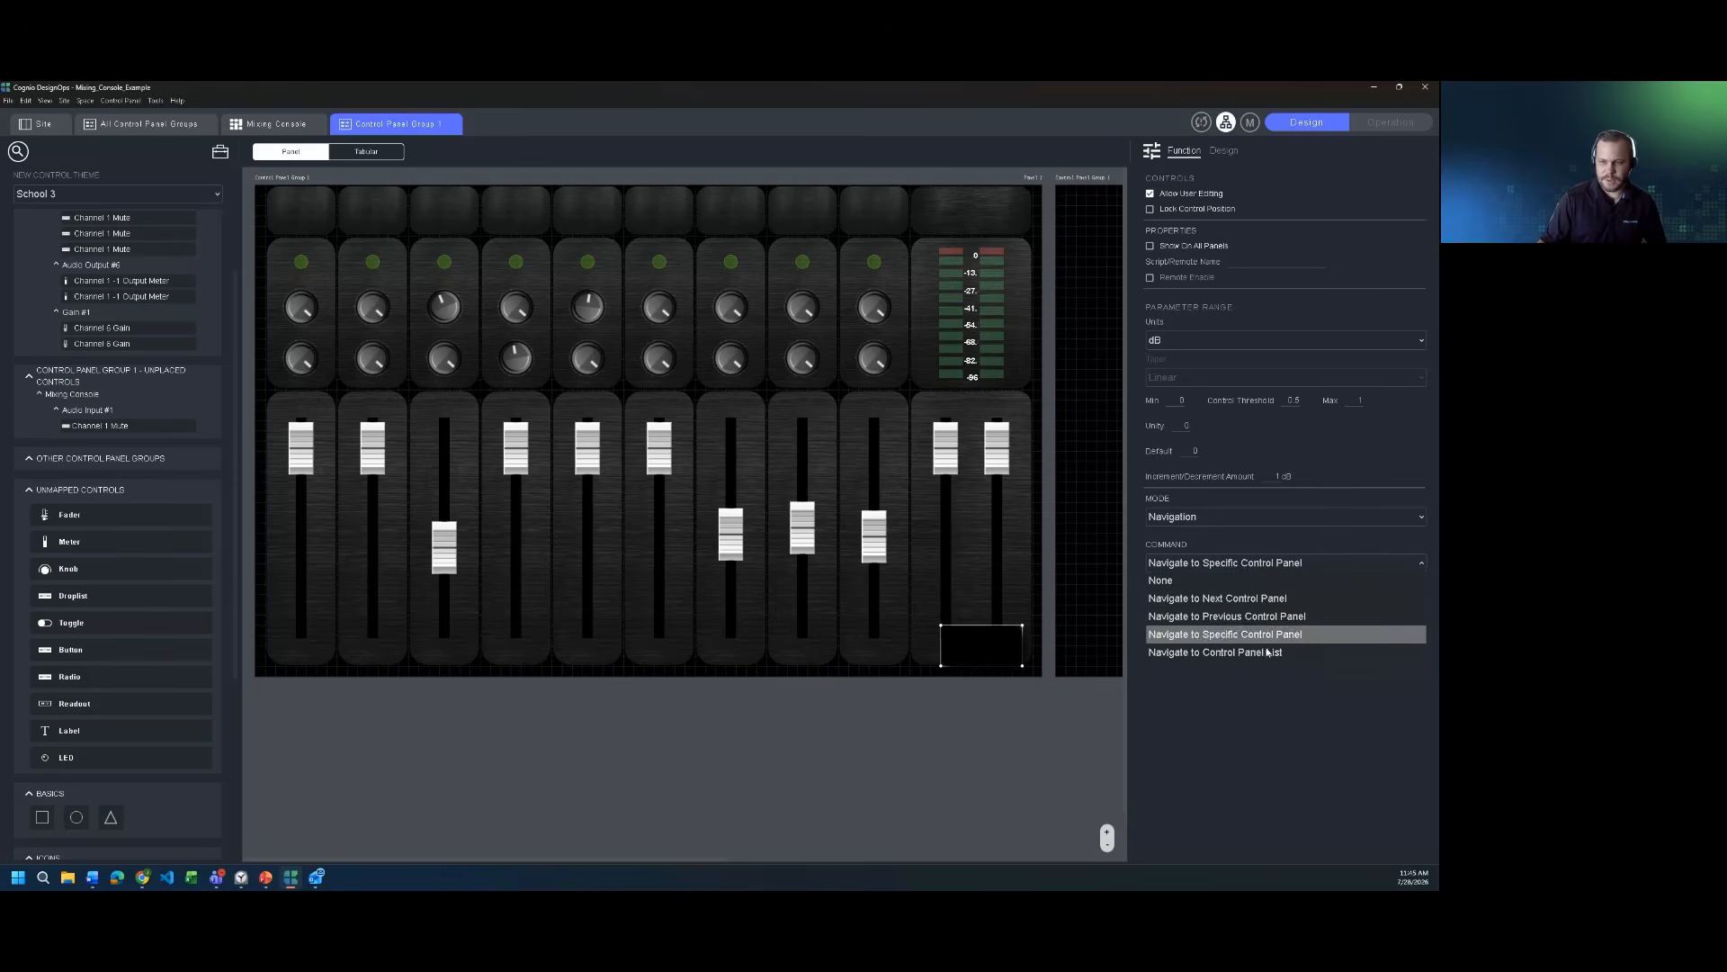
{"action": "left_click", "coordinate": [1267, 600]}
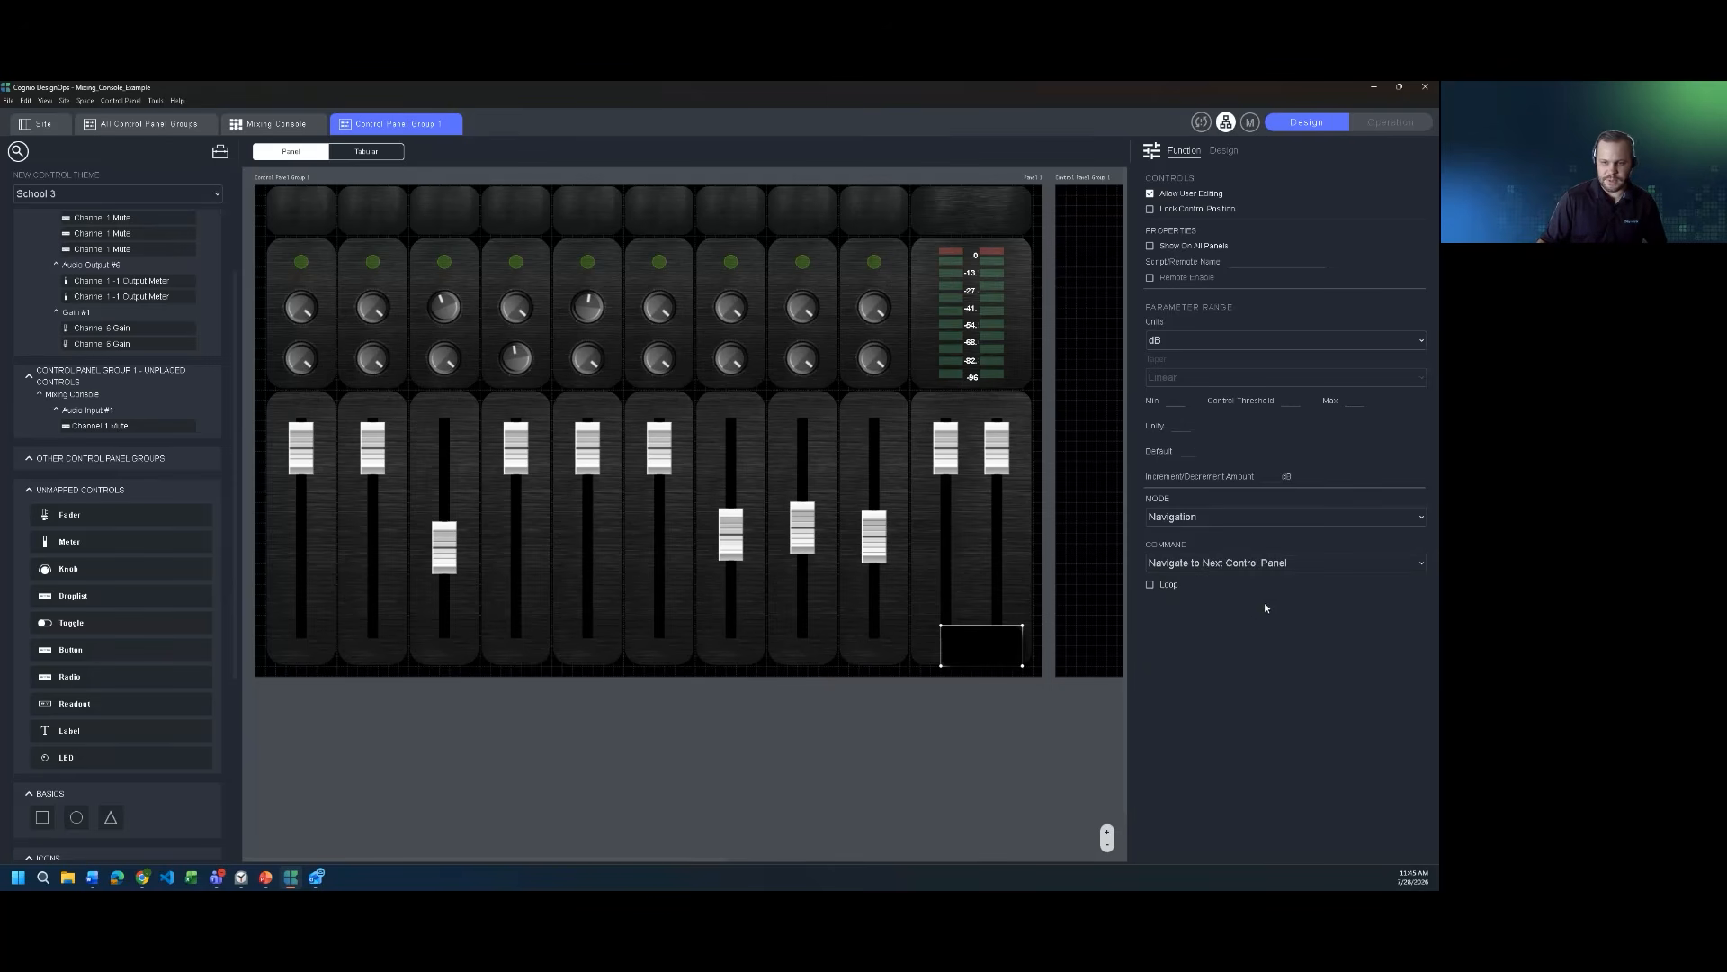
Test the new navigation button in Operation mode and return to Design mode
{"action": "left_click", "coordinate": [1384, 128]}
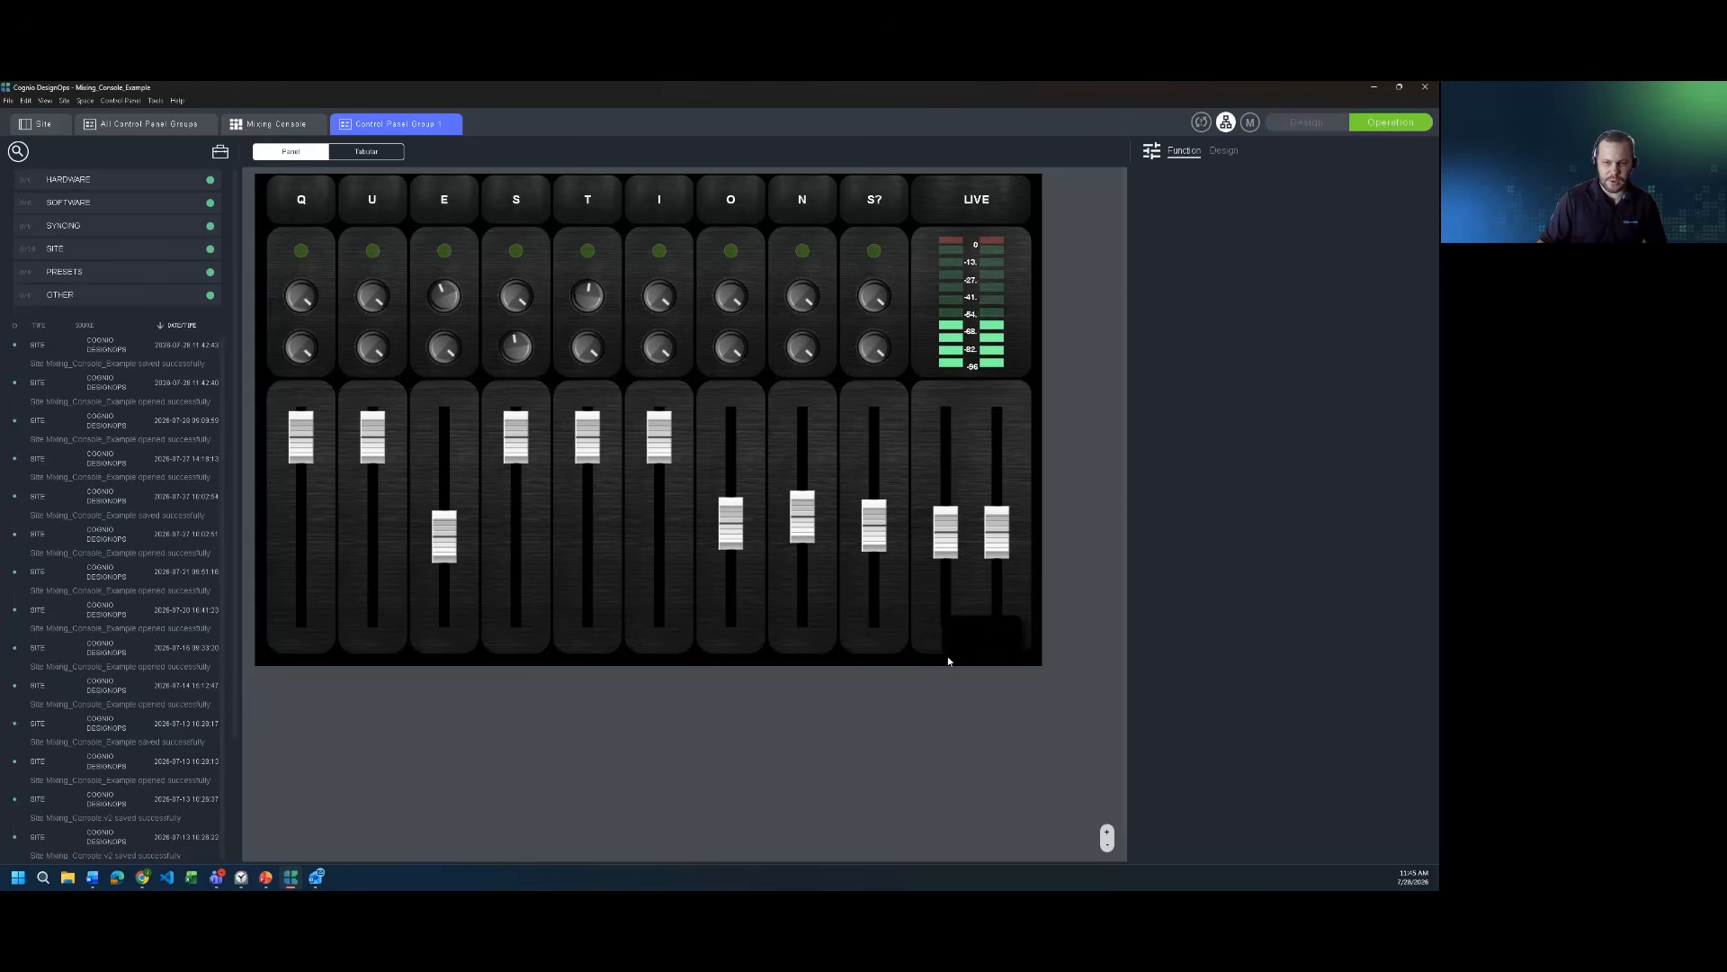
{"action": "left_click", "coordinate": [1001, 635]}
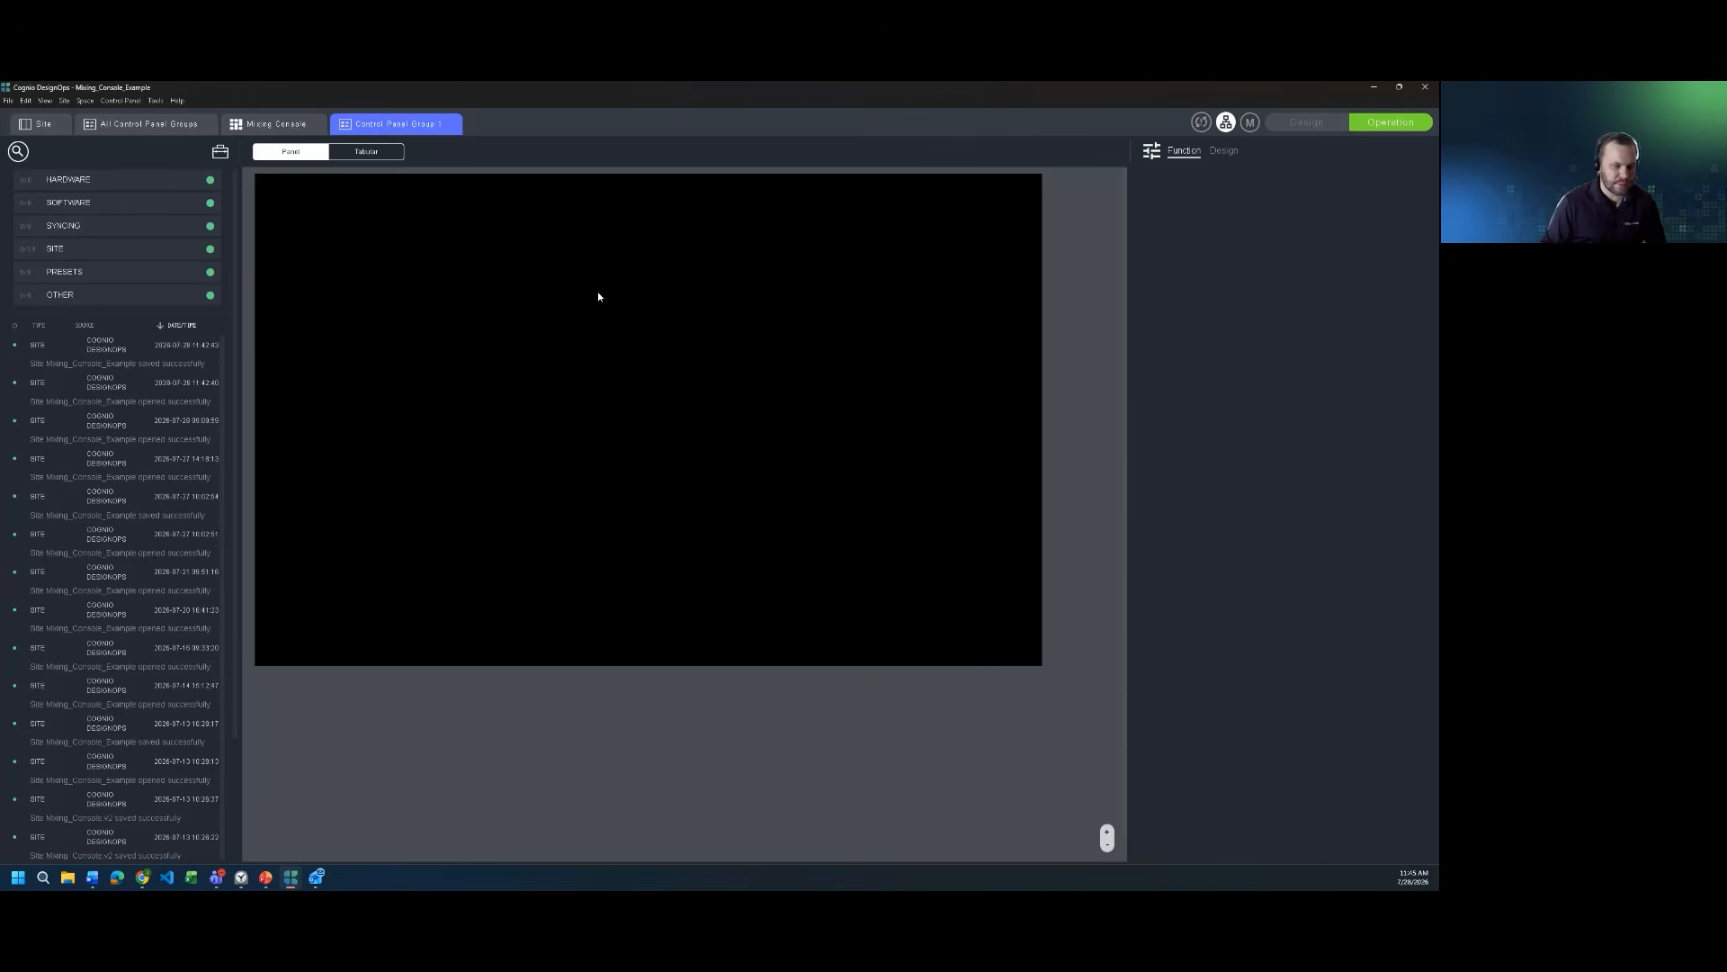
{"action": "left_click", "coordinate": [1306, 121]}
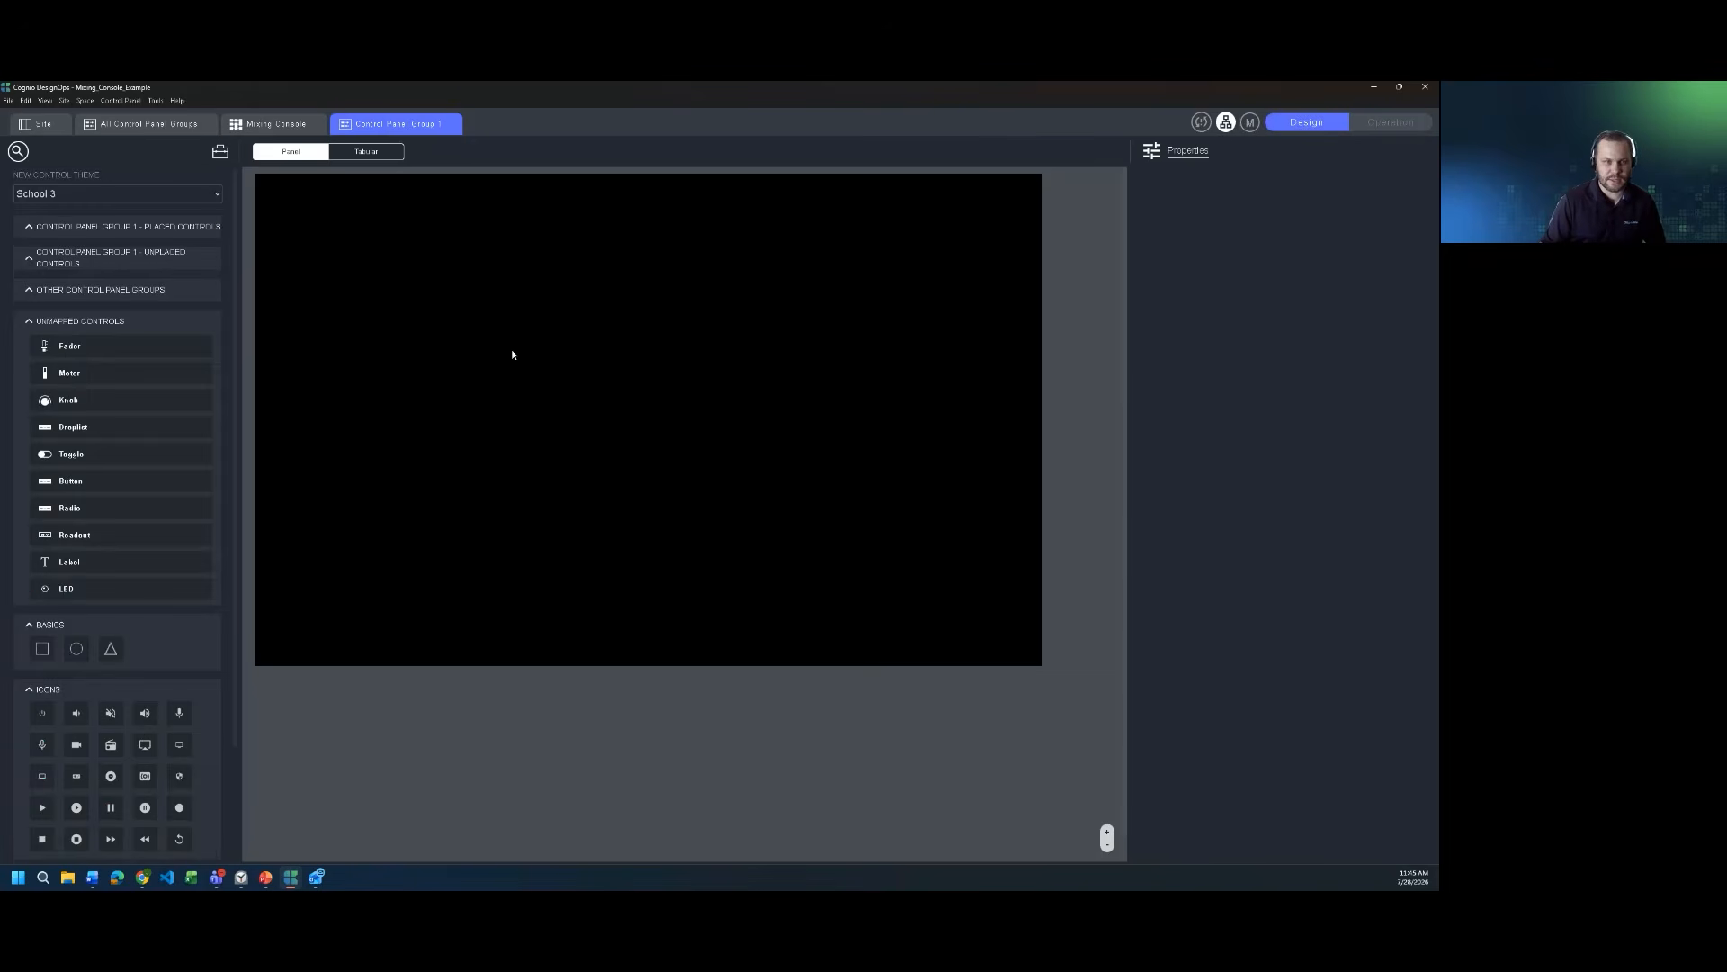
Review the button's Navigation mode and delete the button from the panel
{"action": "left_click", "coordinate": [973, 650]}
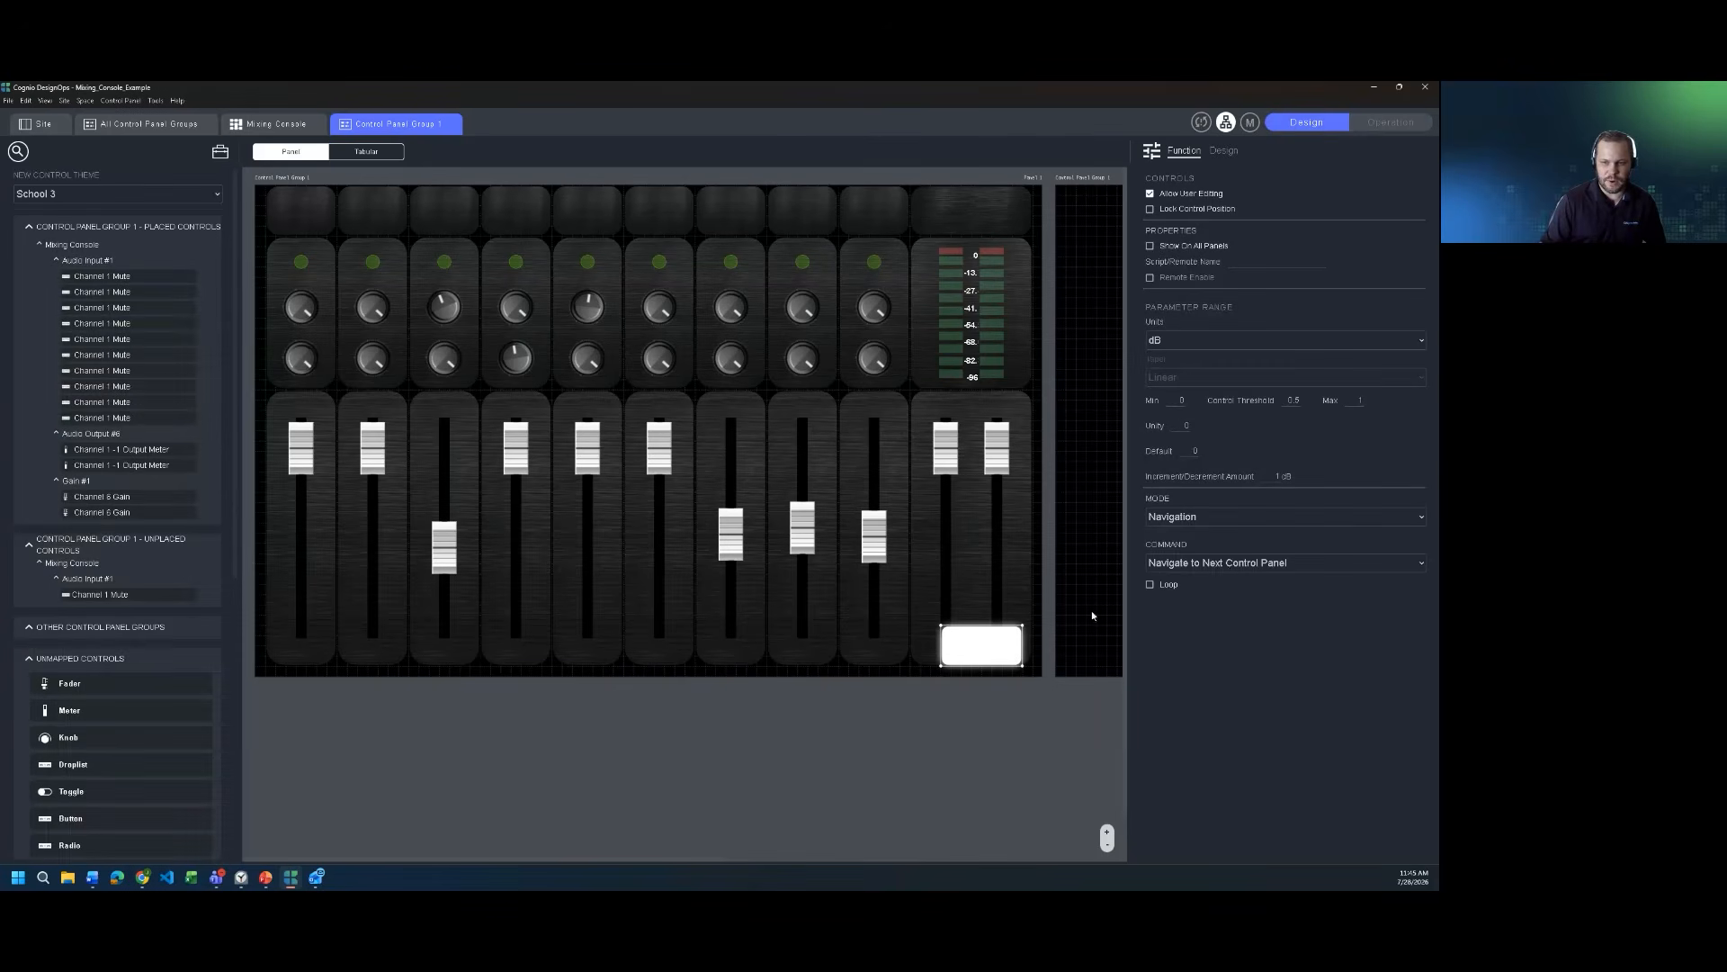
{"action": "left_click", "coordinate": [1238, 515]}
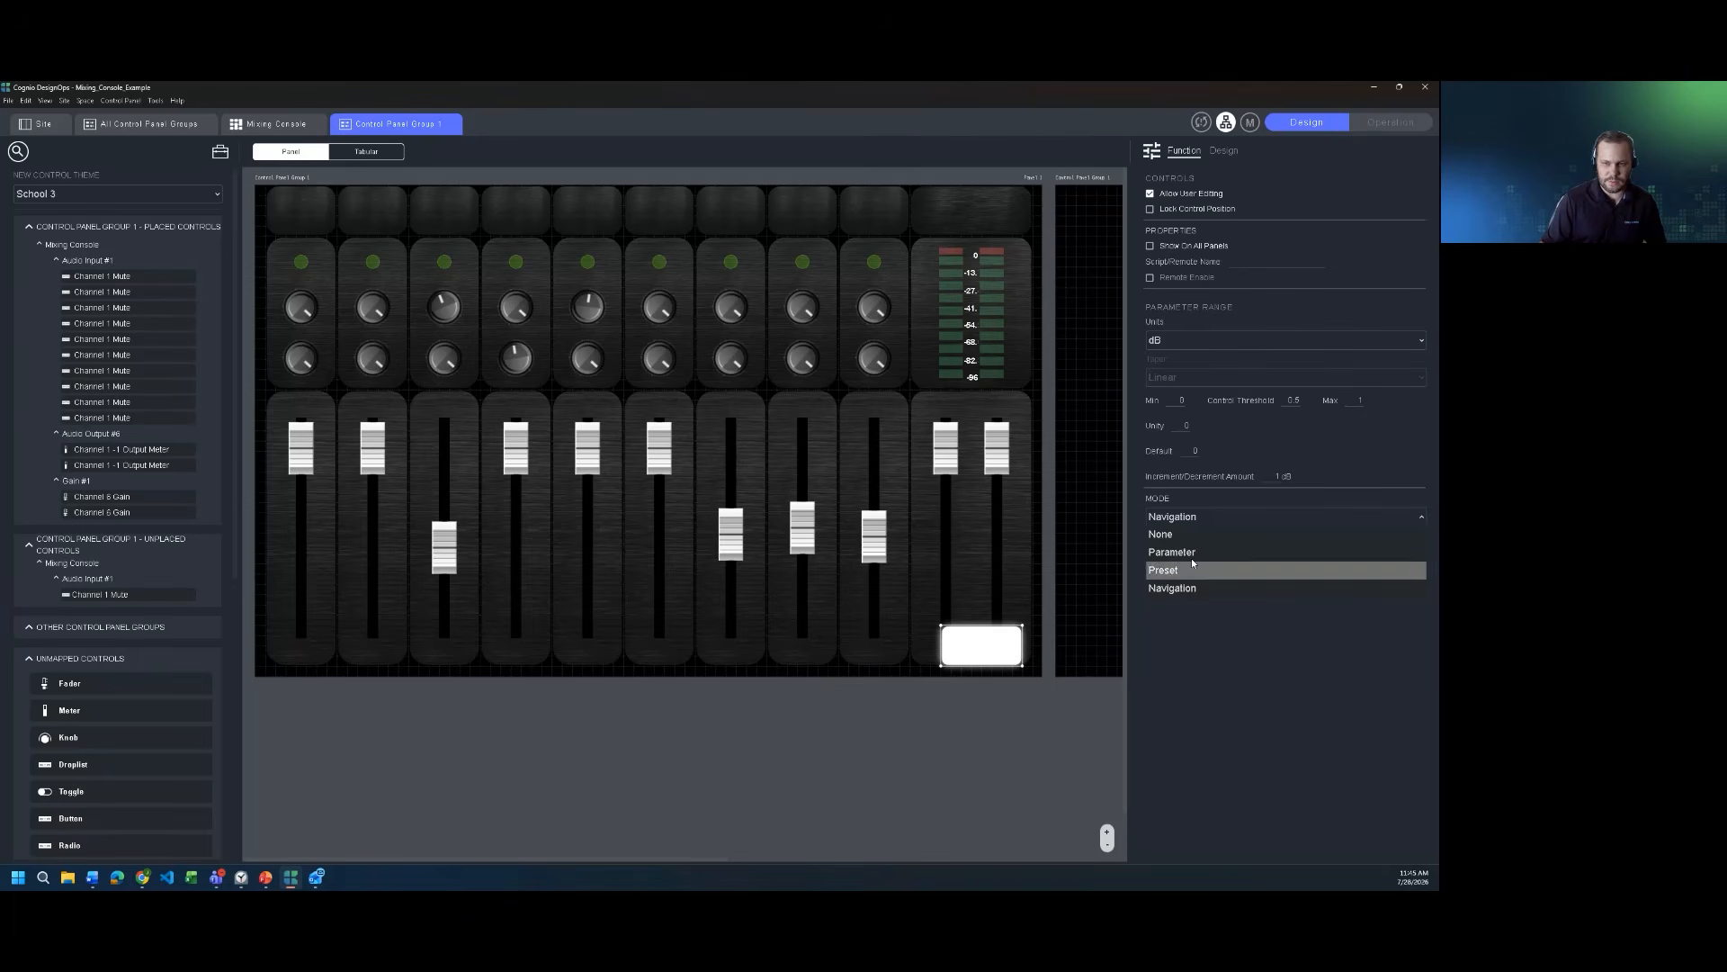
{"action": "left_click", "coordinate": [1196, 588]}
{"action": "left_click_drag", "start_coordinate": [986, 645], "coordinate": [955, 603]}
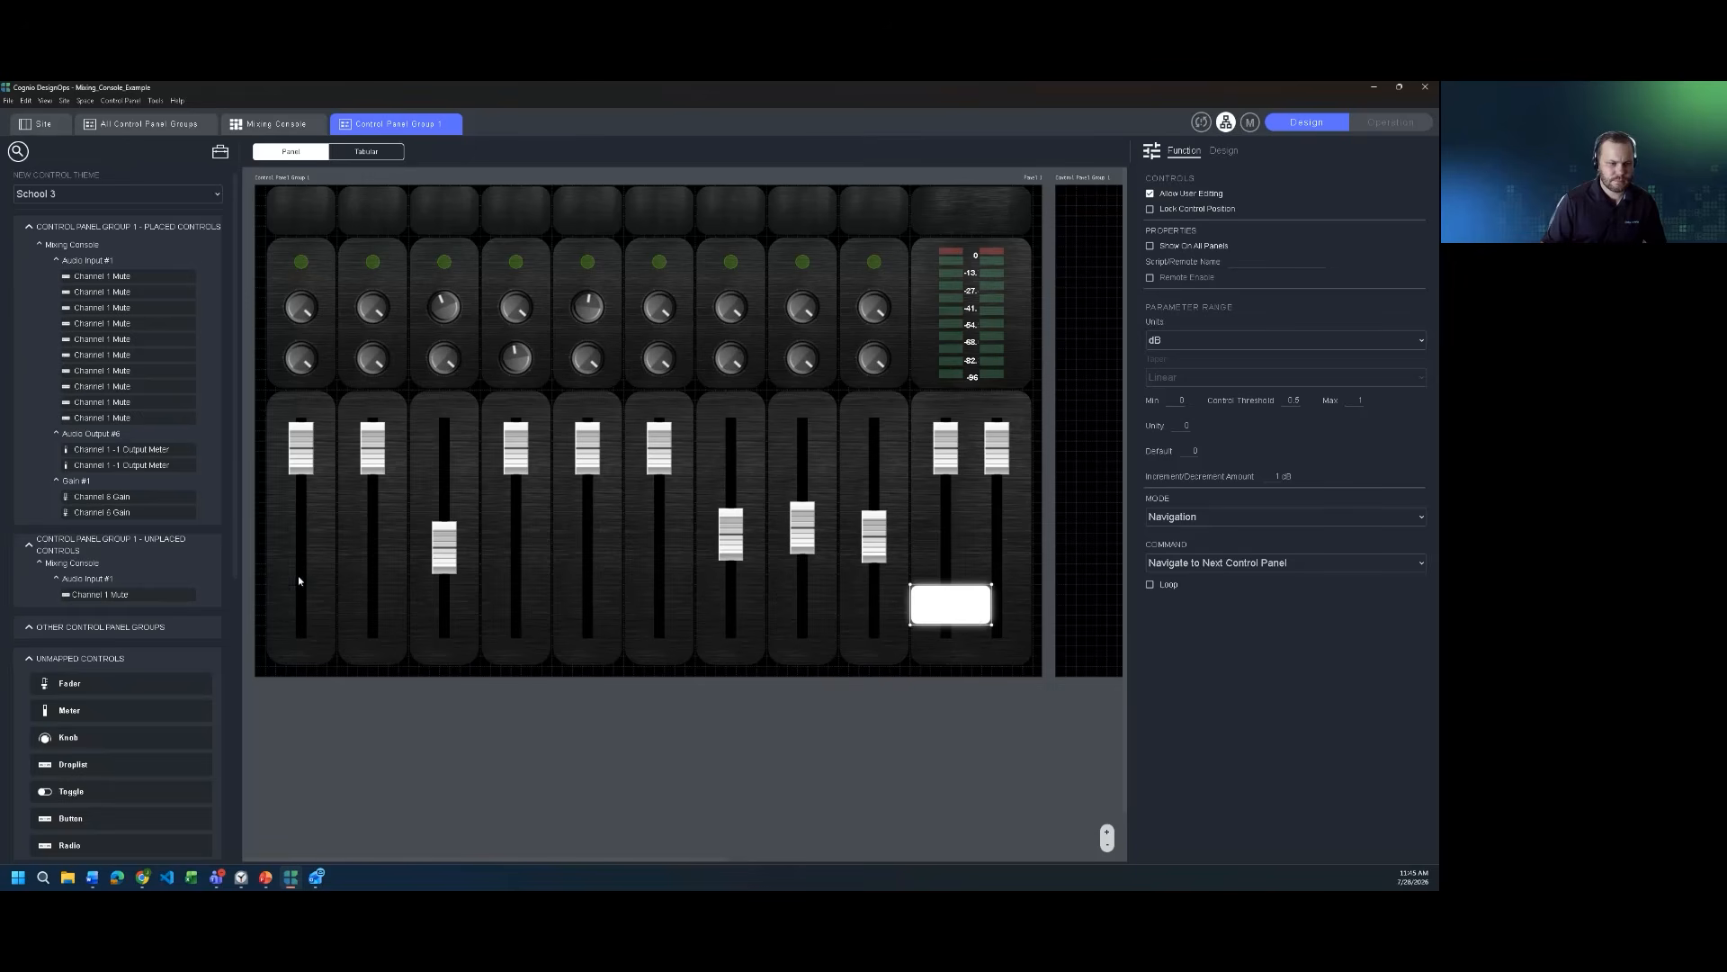
{"action": "scroll", "coordinate": [185, 630], "scroll_direction": "down", "scroll_amount": 5}
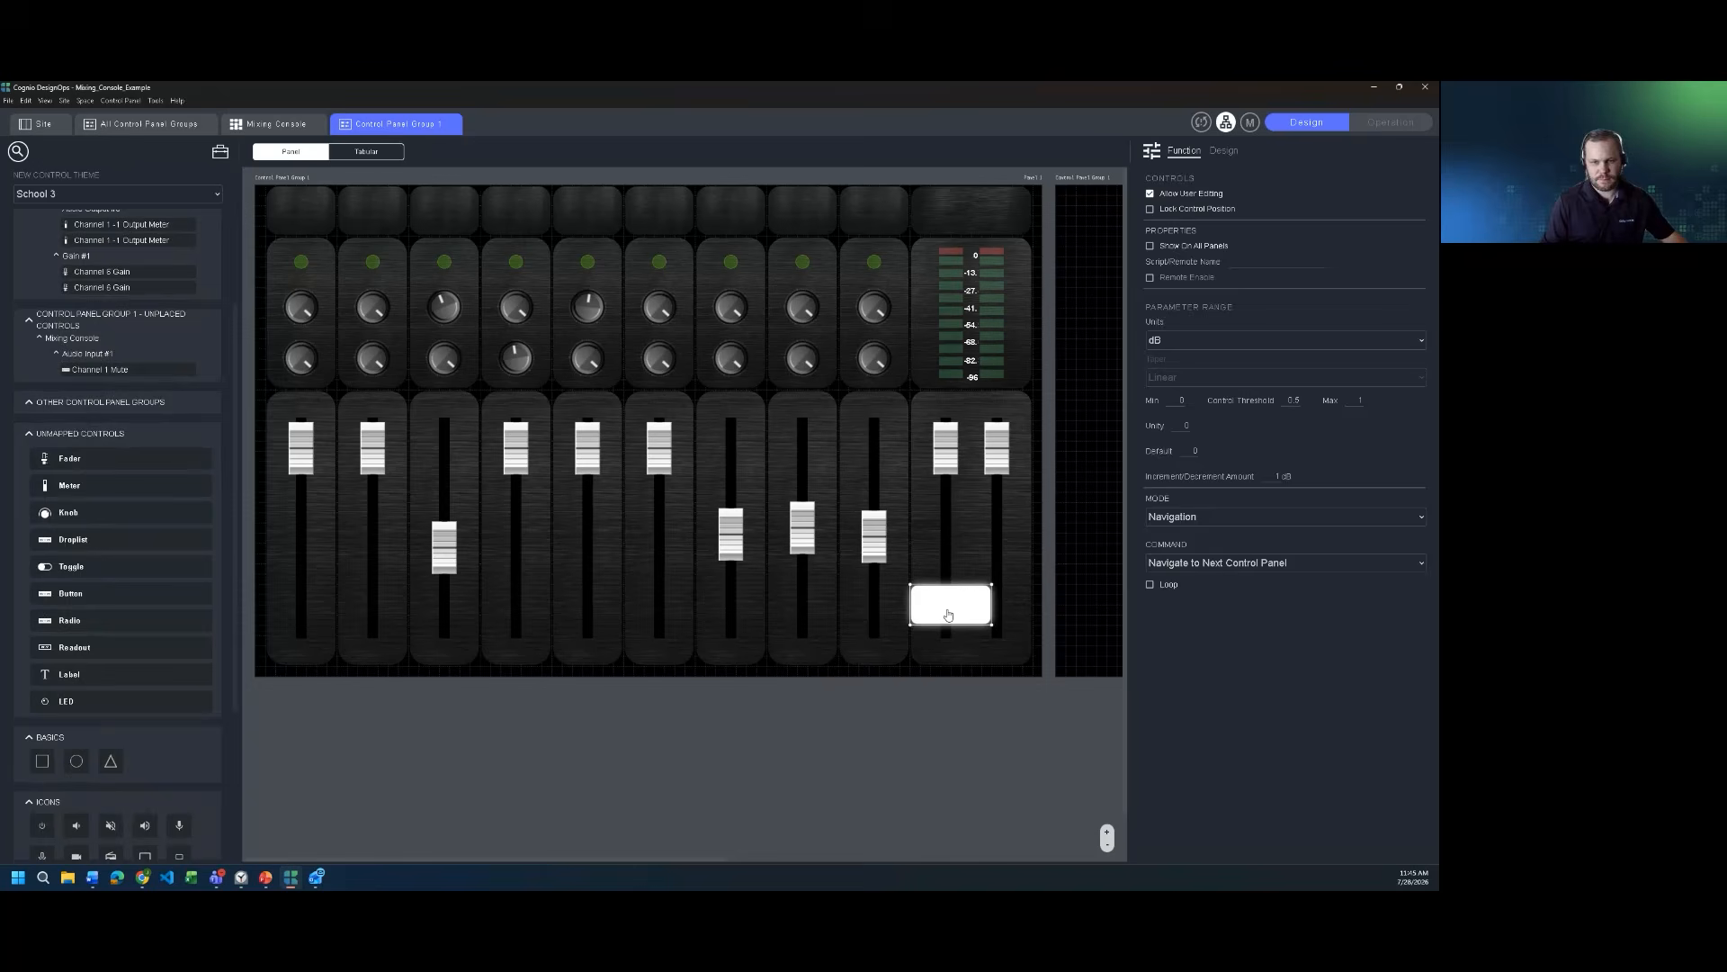
{"action": "key", "text": "Delete"}
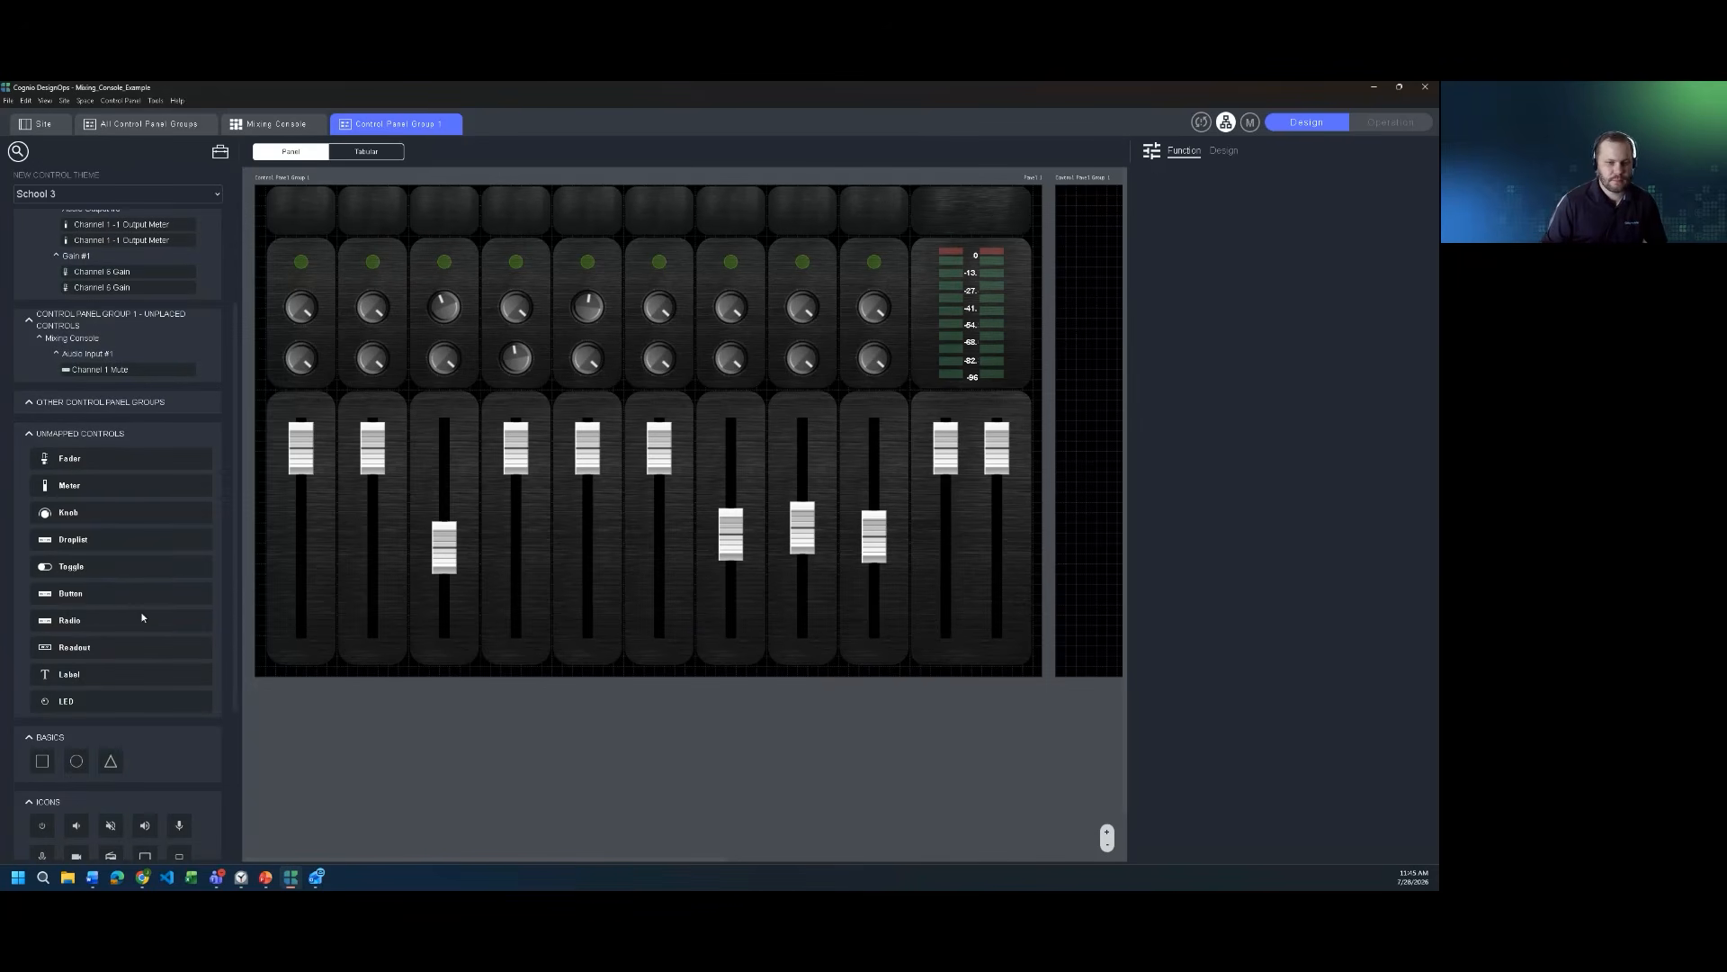
Add a wide button across the lower O and N fader strips, set to Navigation mode with Navigate to Control Panel List
{"action": "left_click_drag", "start_coordinate": [141, 593], "coordinate": [753, 623]}
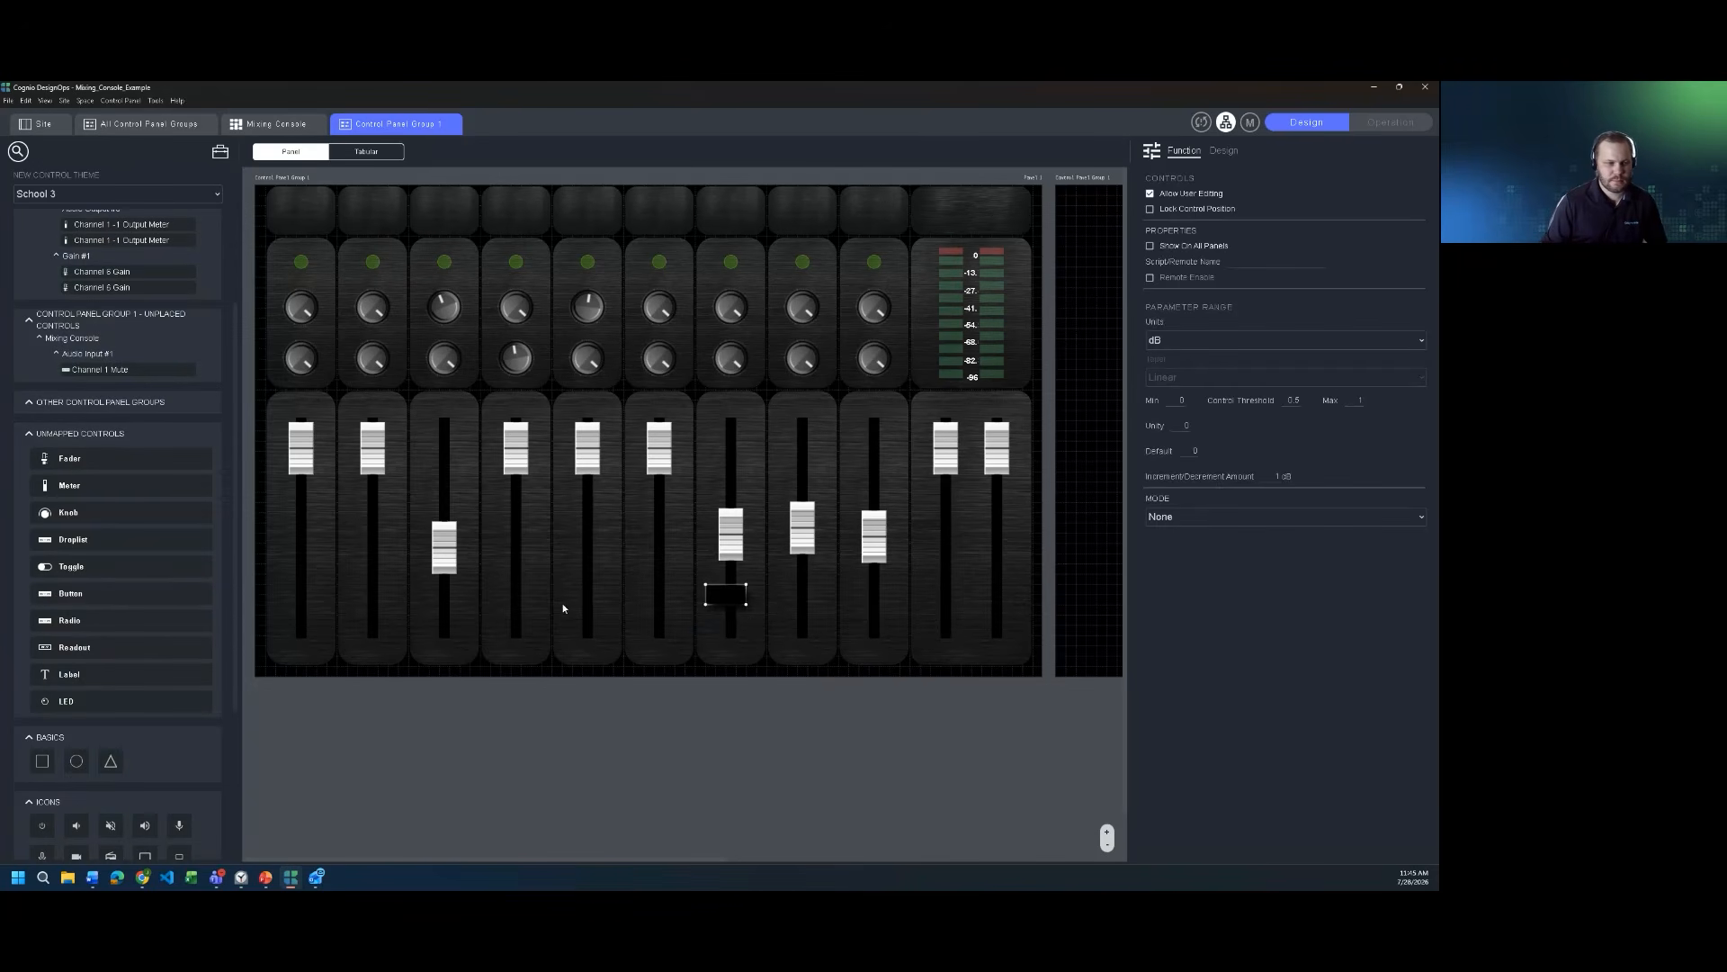
{"action": "left_click", "coordinate": [1193, 517]}
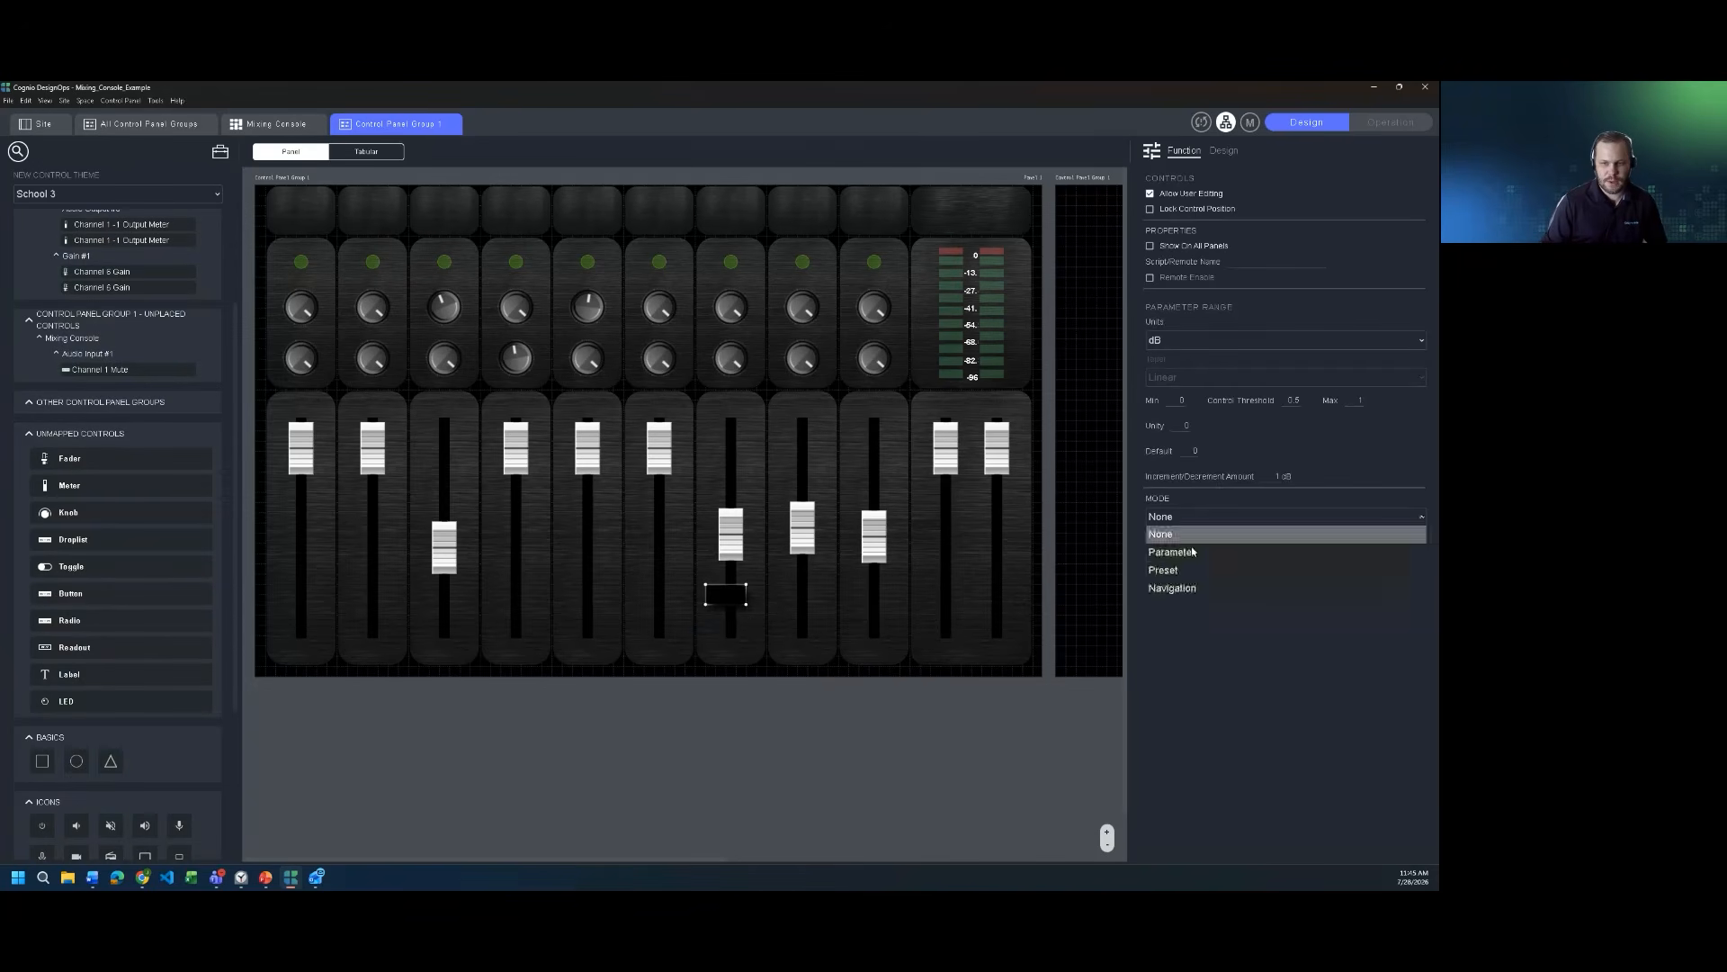
{"action": "left_click", "coordinate": [1188, 590]}
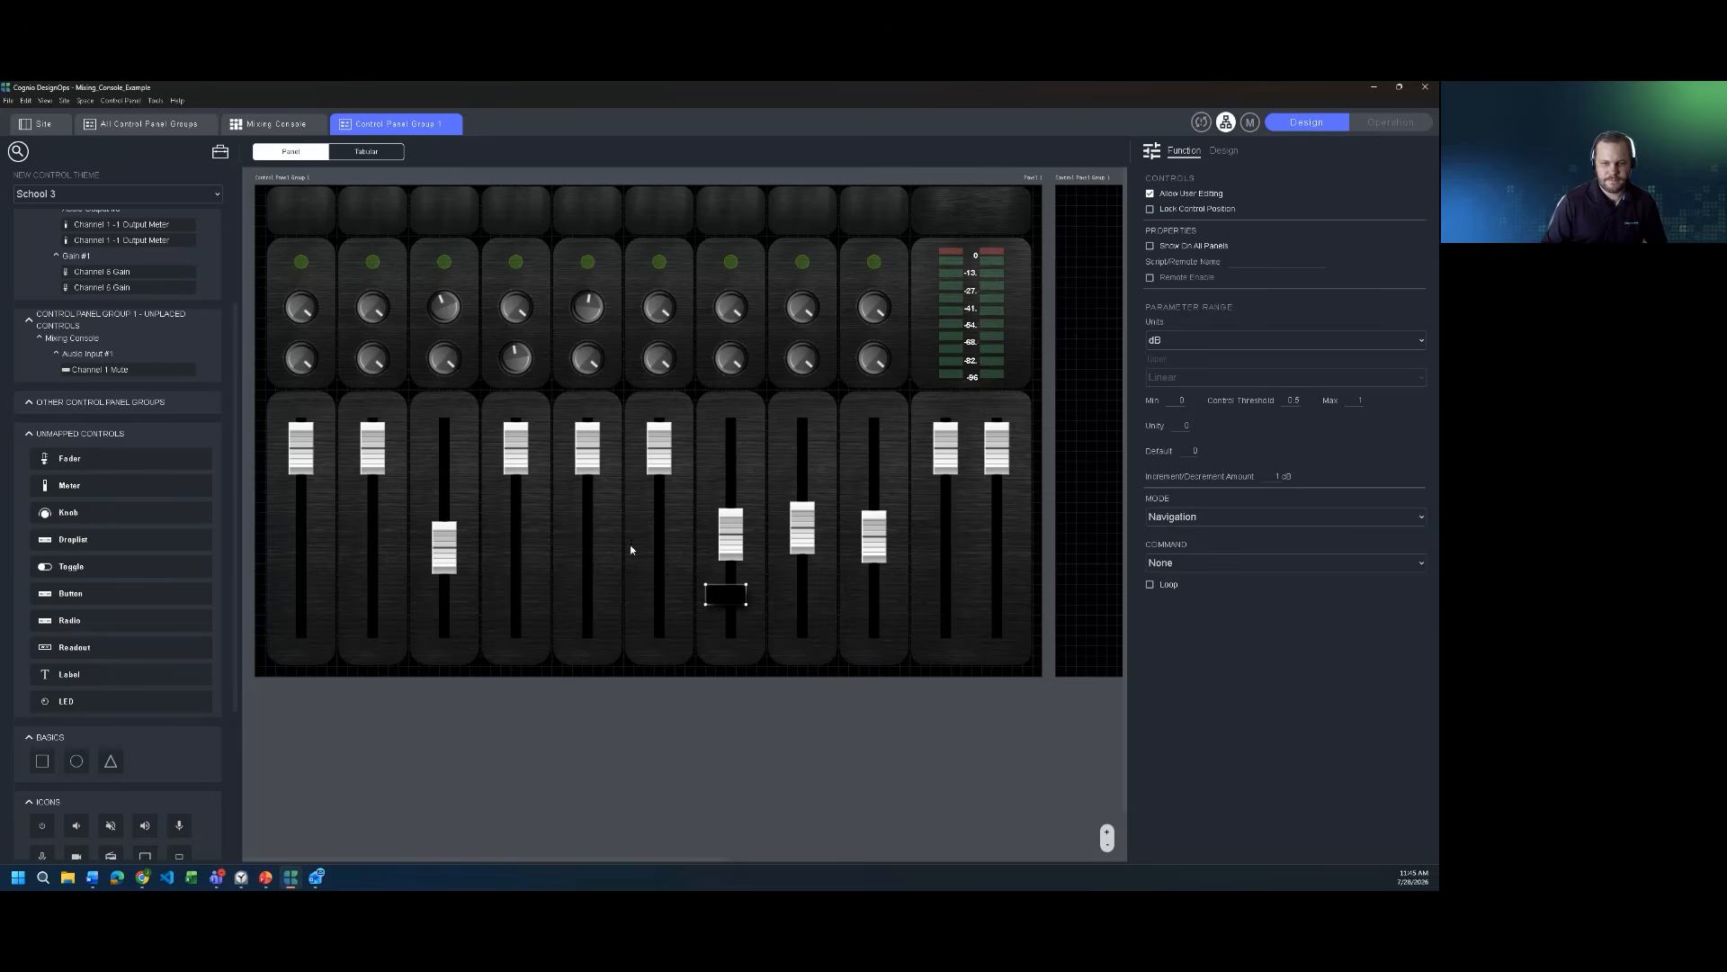
{"action": "left_click_drag", "start_coordinate": [806, 621], "coordinate": [838, 624]}
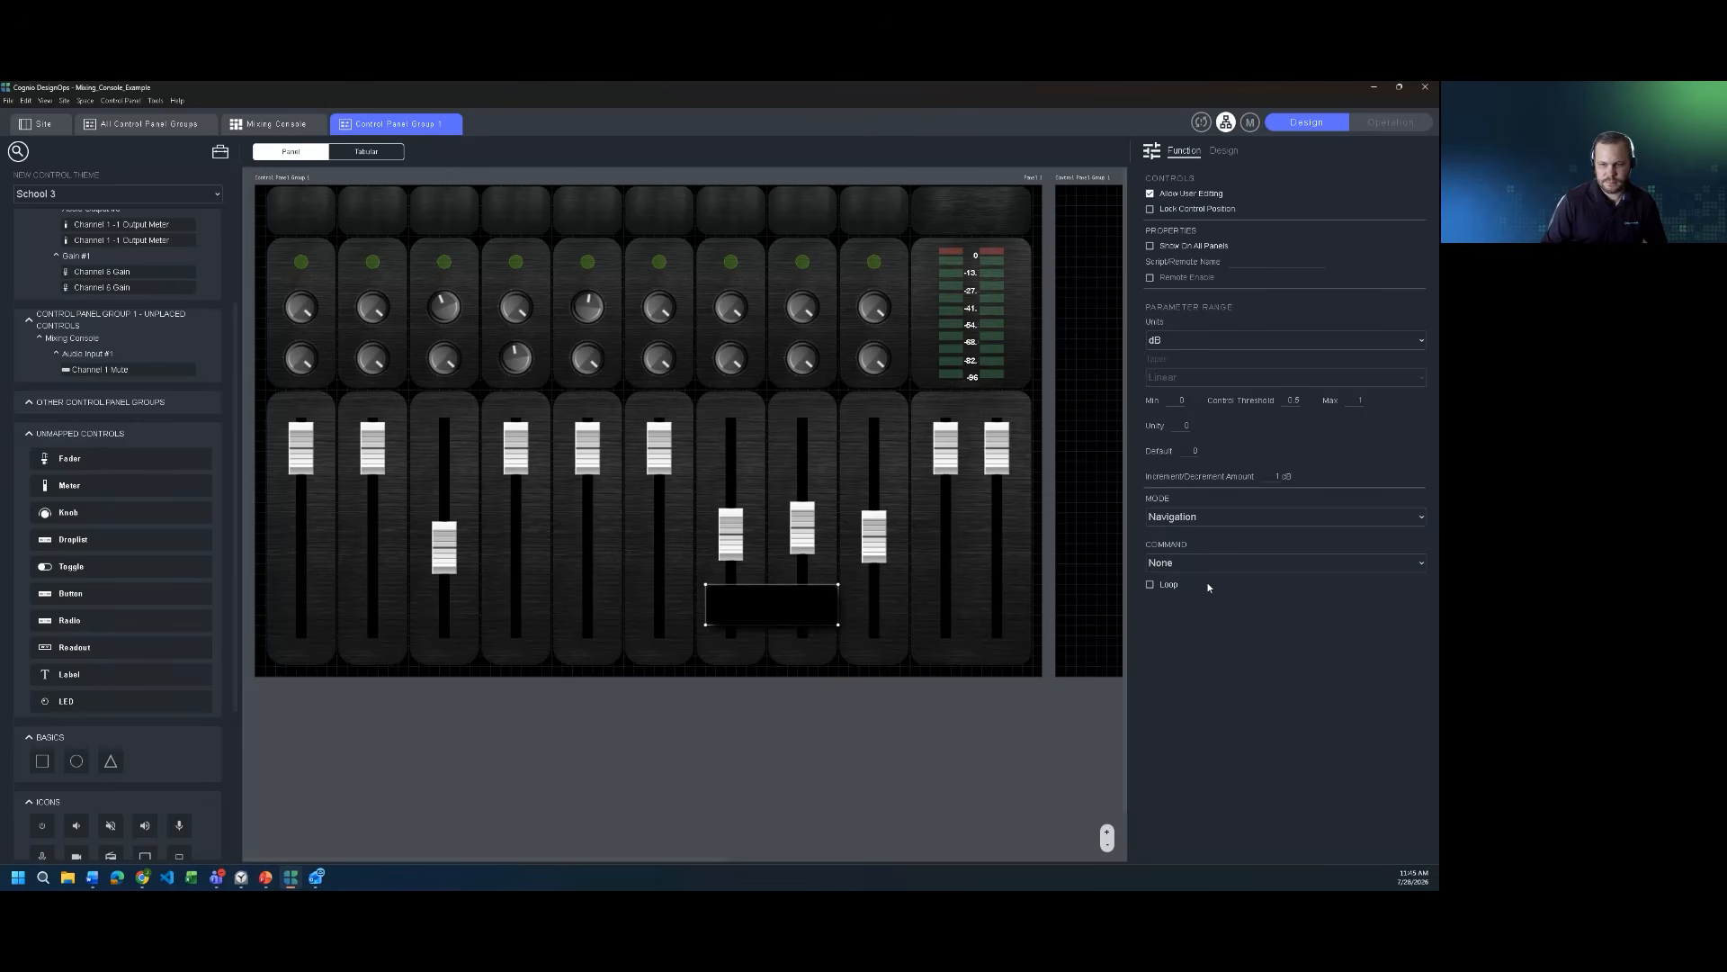
{"action": "left_click", "coordinate": [1338, 563]}
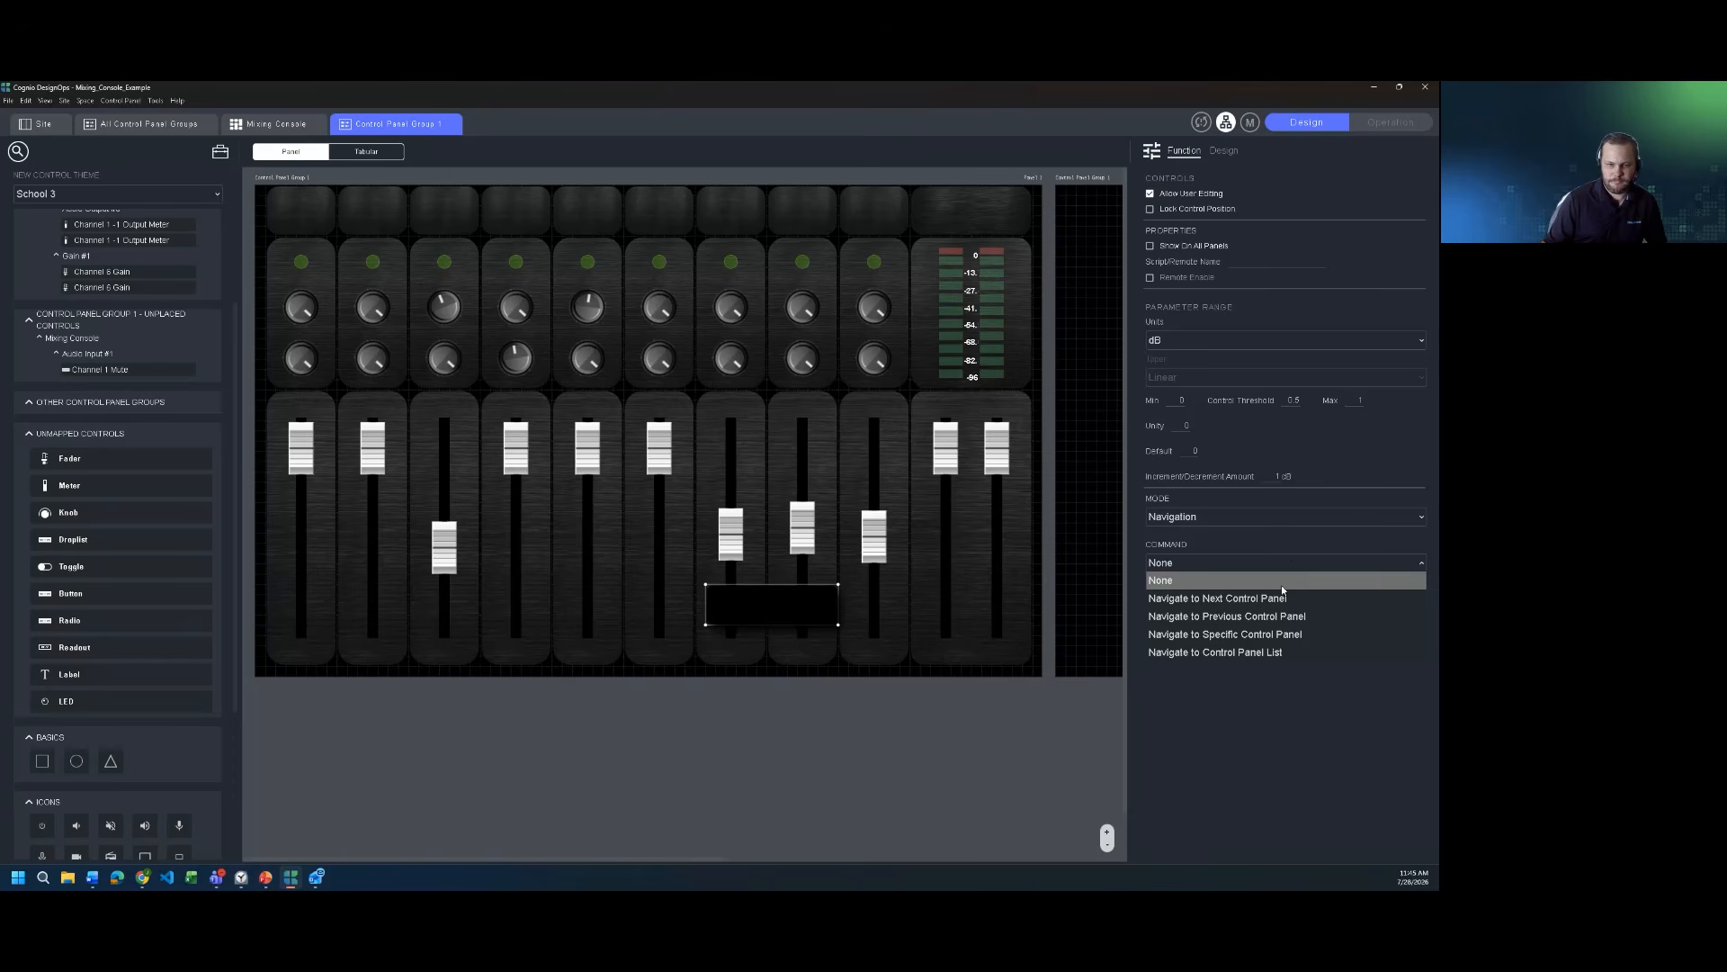
{"action": "left_click", "coordinate": [1270, 652]}
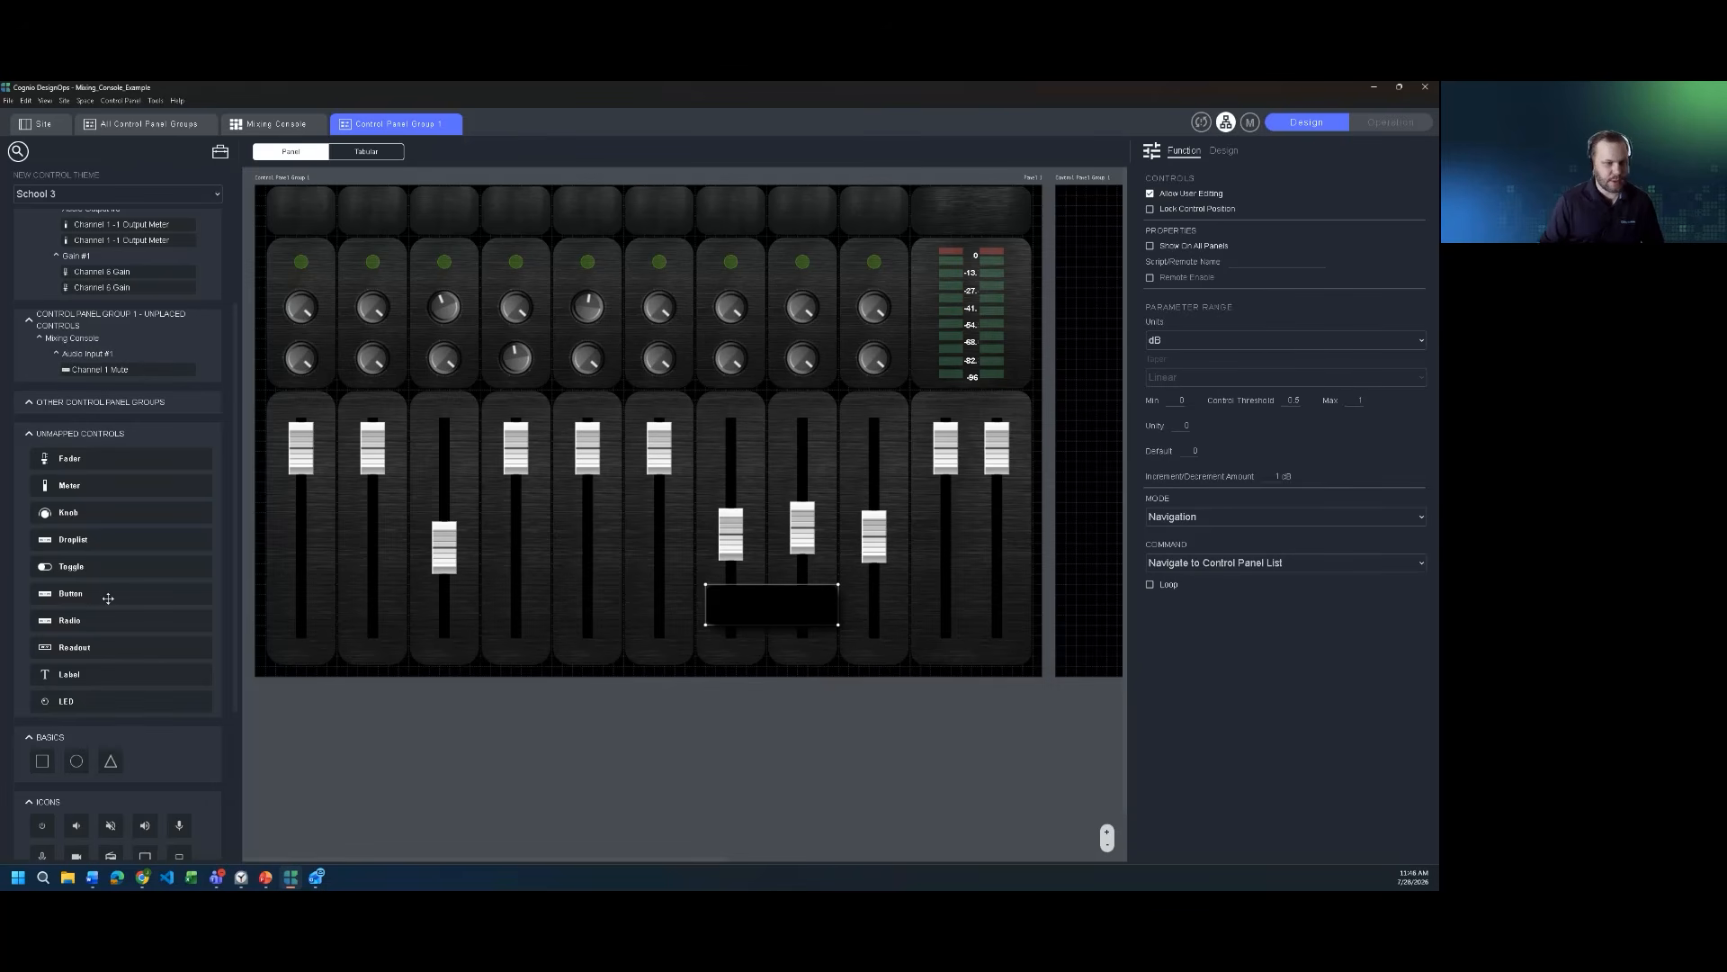
Add an enlarged radio control over the lower fader strips, set to Navigation mode with Navigate to Control Panel List
{"action": "left_click_drag", "start_coordinate": [96, 620], "coordinate": [445, 610]}
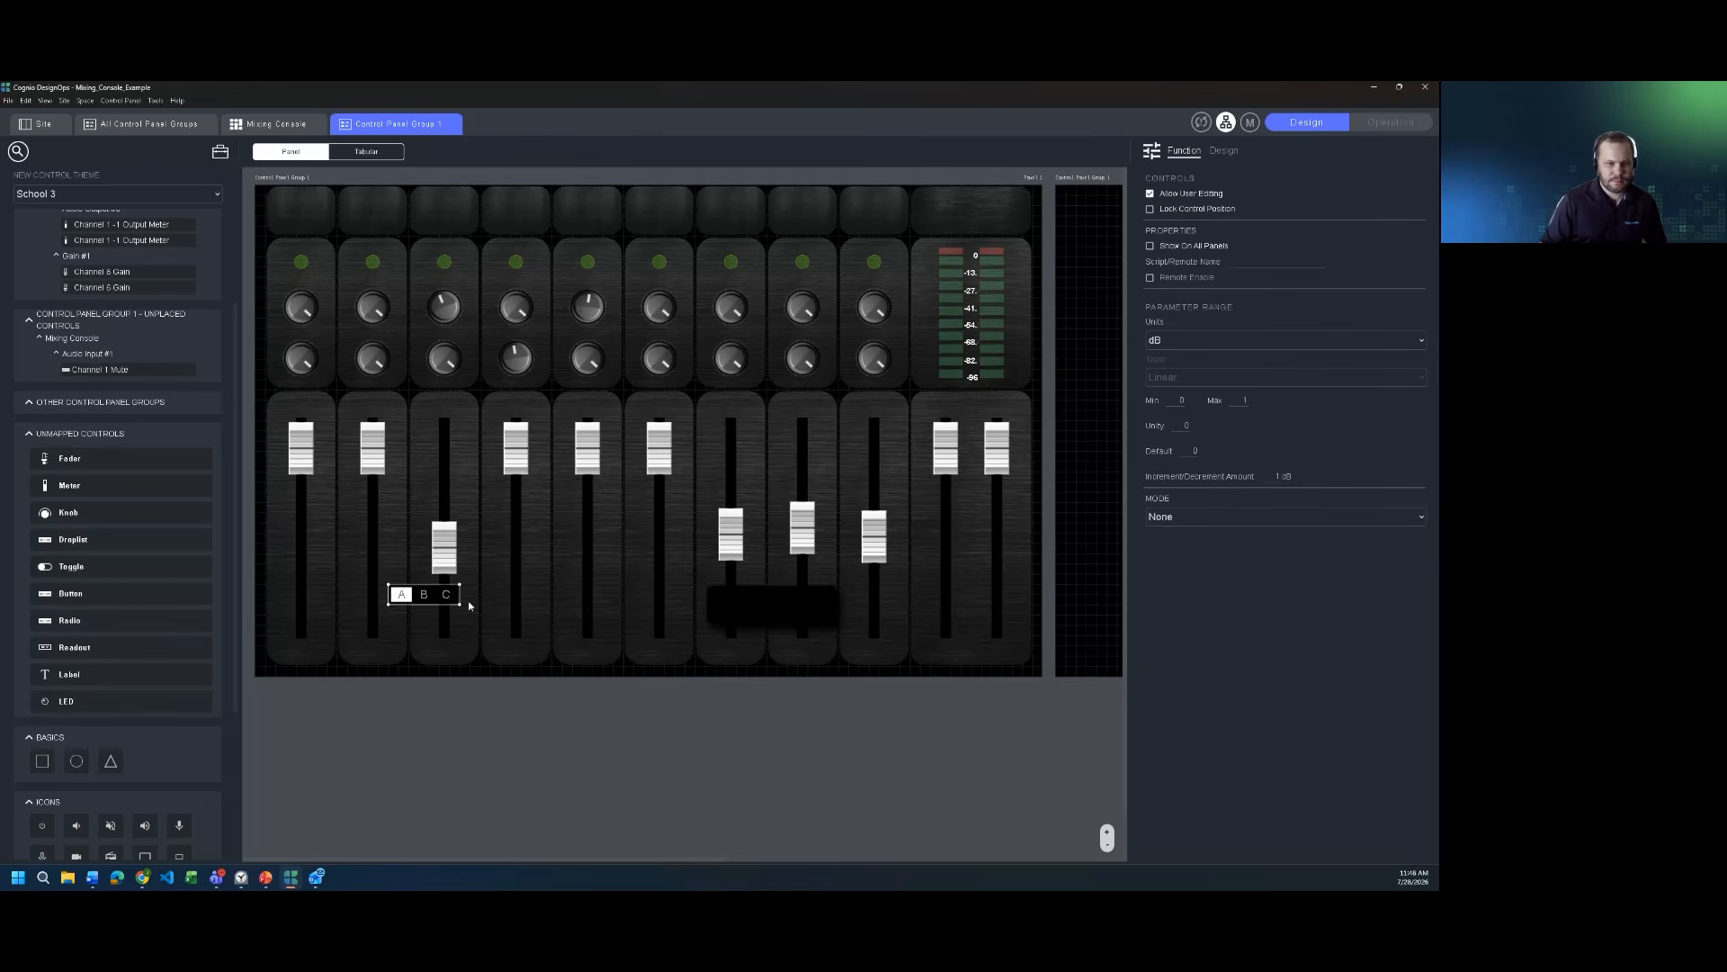
{"action": "left_click_drag", "start_coordinate": [554, 627], "coordinate": [641, 639]}
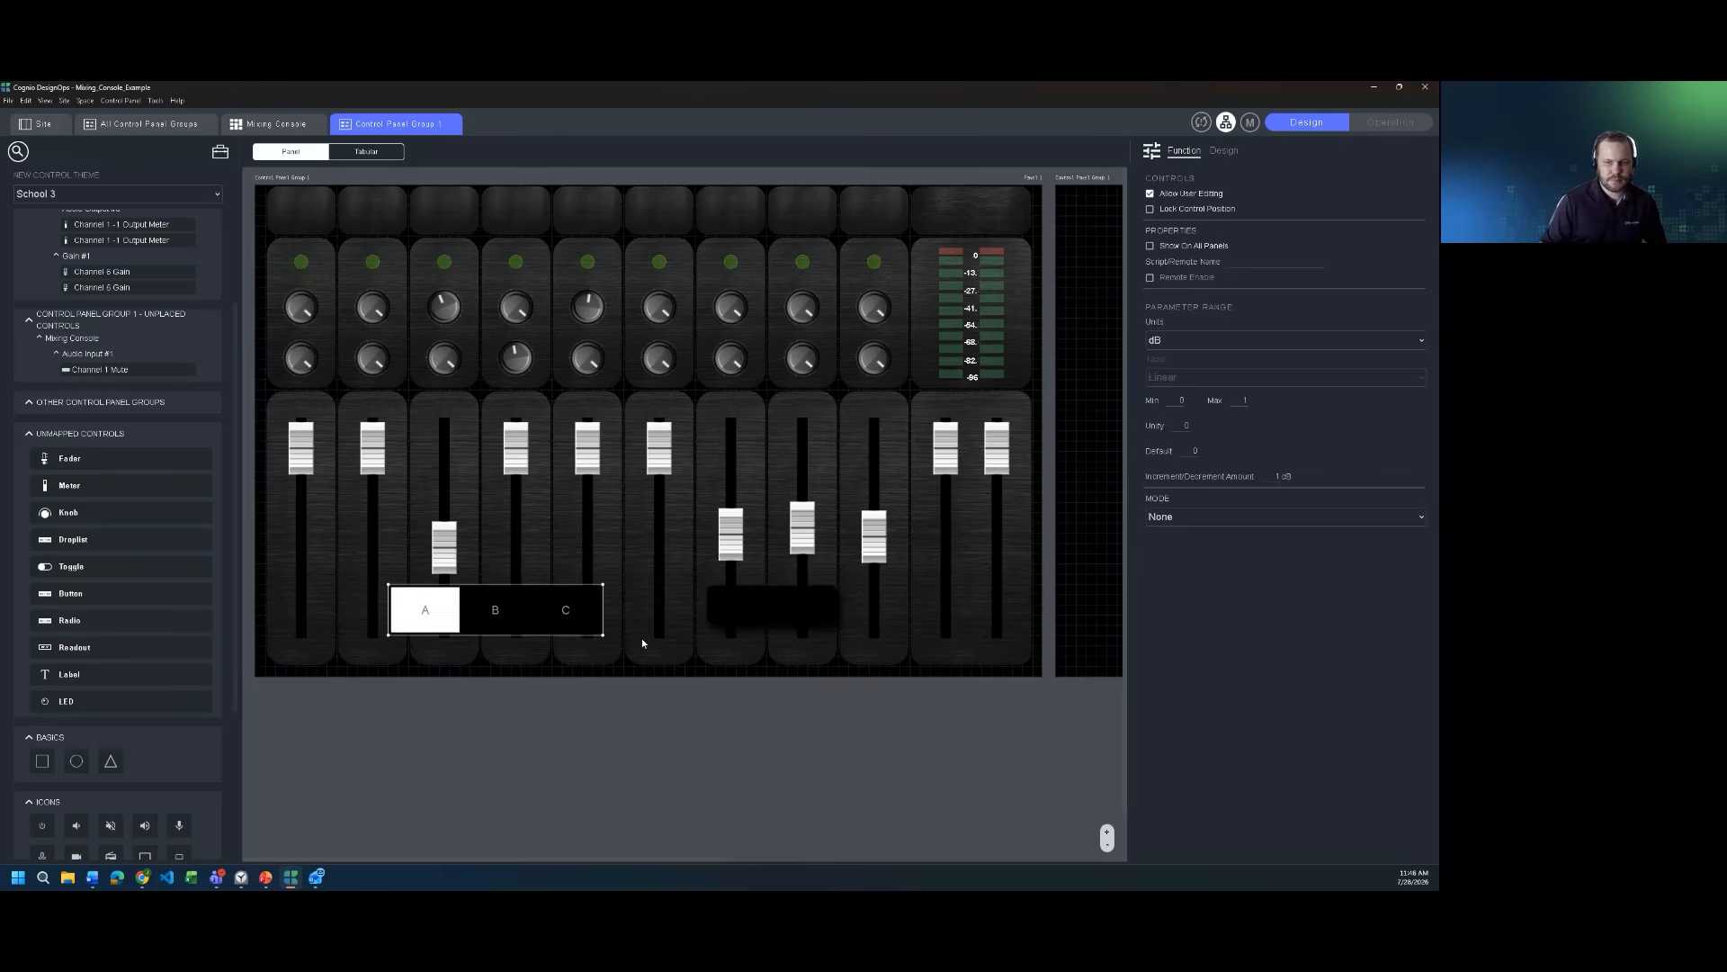
{"action": "left_click", "coordinate": [1263, 516]}
{"action": "left_click", "coordinate": [1279, 586]}
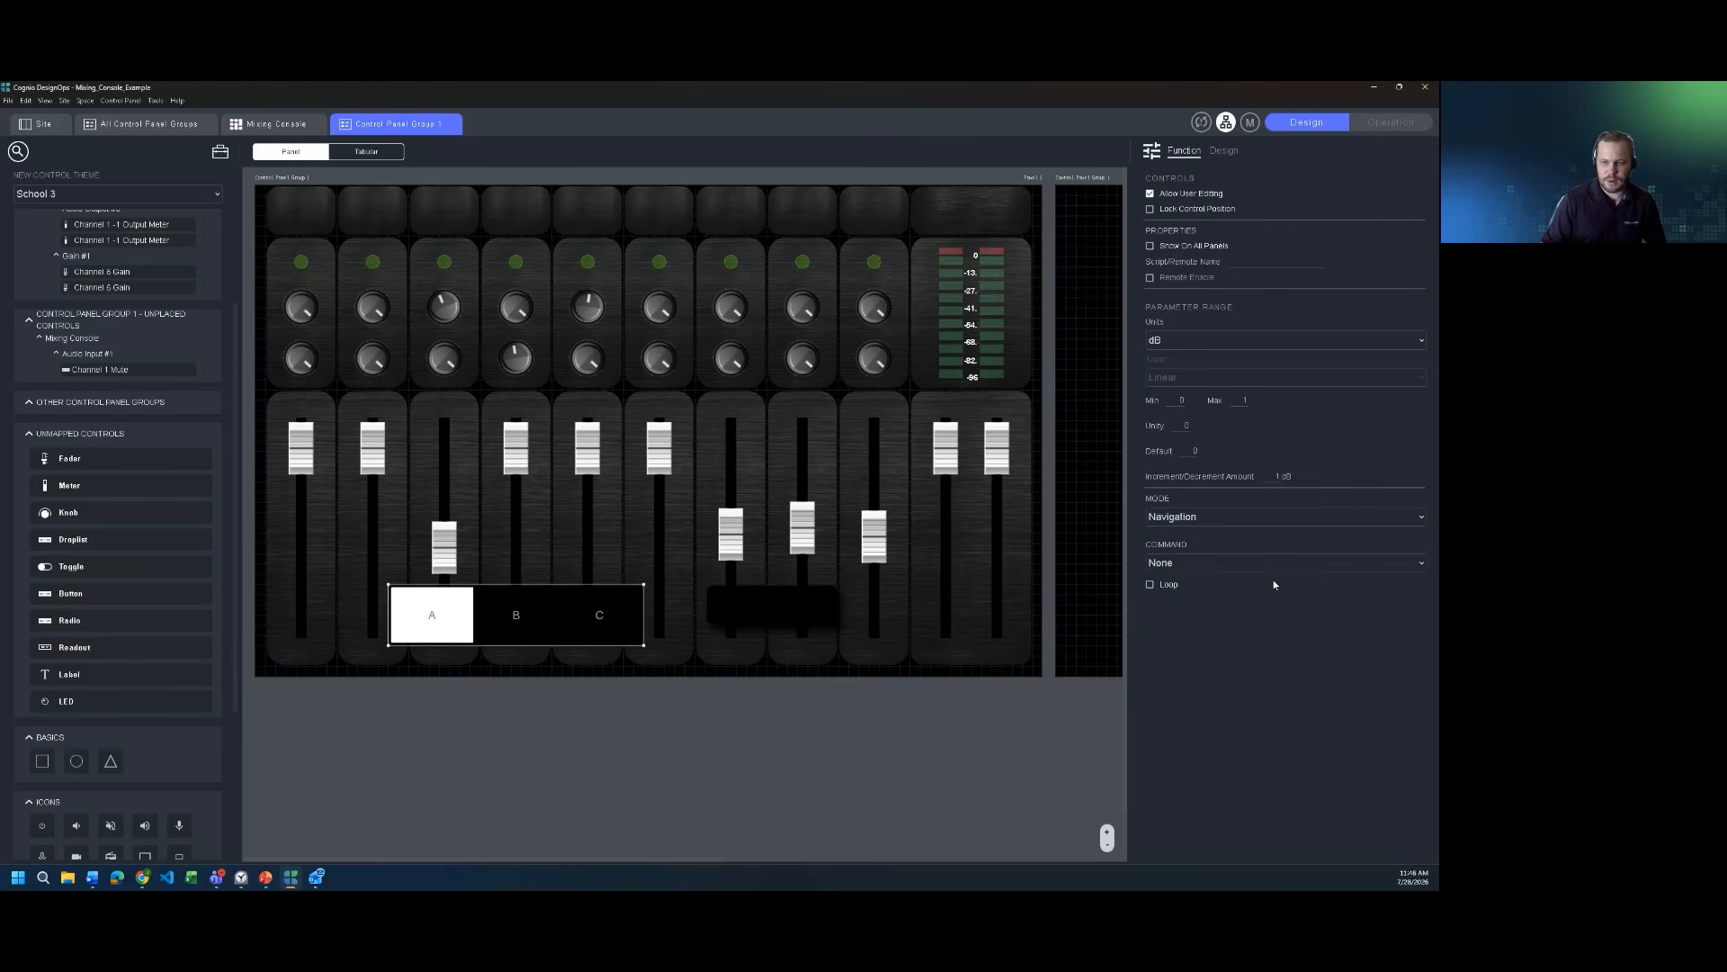
{"action": "left_click", "coordinate": [1254, 563]}
{"action": "left_click", "coordinate": [1238, 652]}
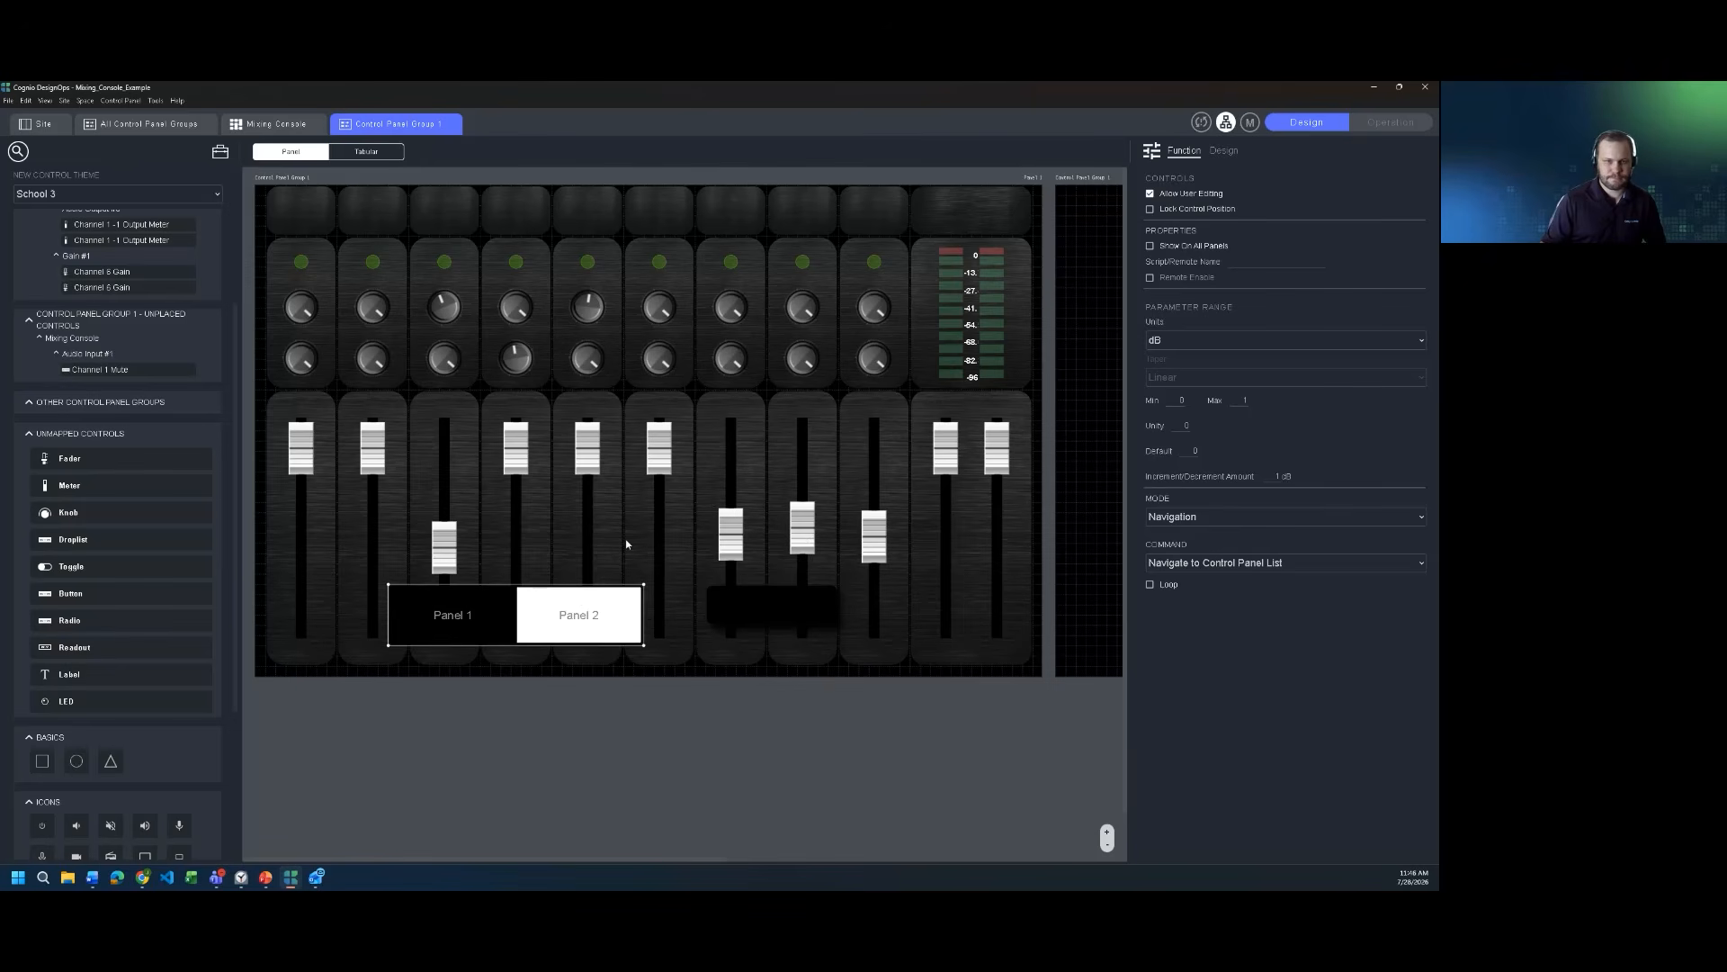
Move the radio control to the panel's top edge, widen it from the E to the S? strip, and show it on all panels
{"action": "left_click_drag", "start_coordinate": [514, 595], "coordinate": [609, 190]}
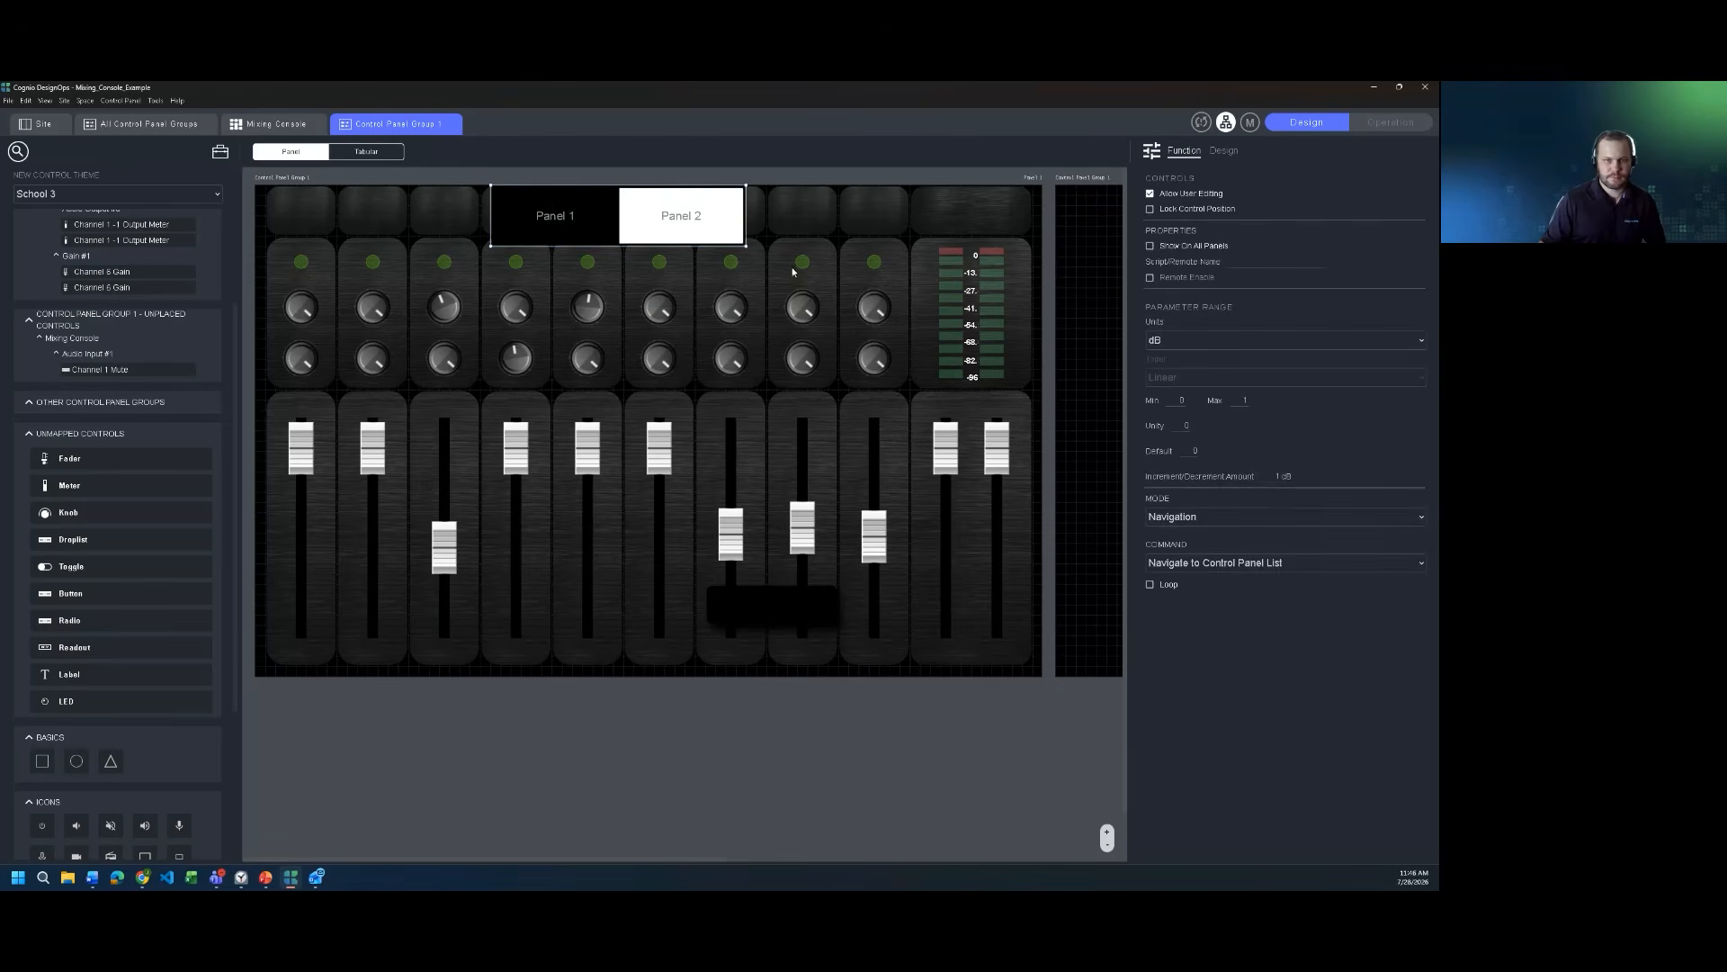
{"action": "left_click_drag", "start_coordinate": [746, 245], "coordinate": [911, 226]}
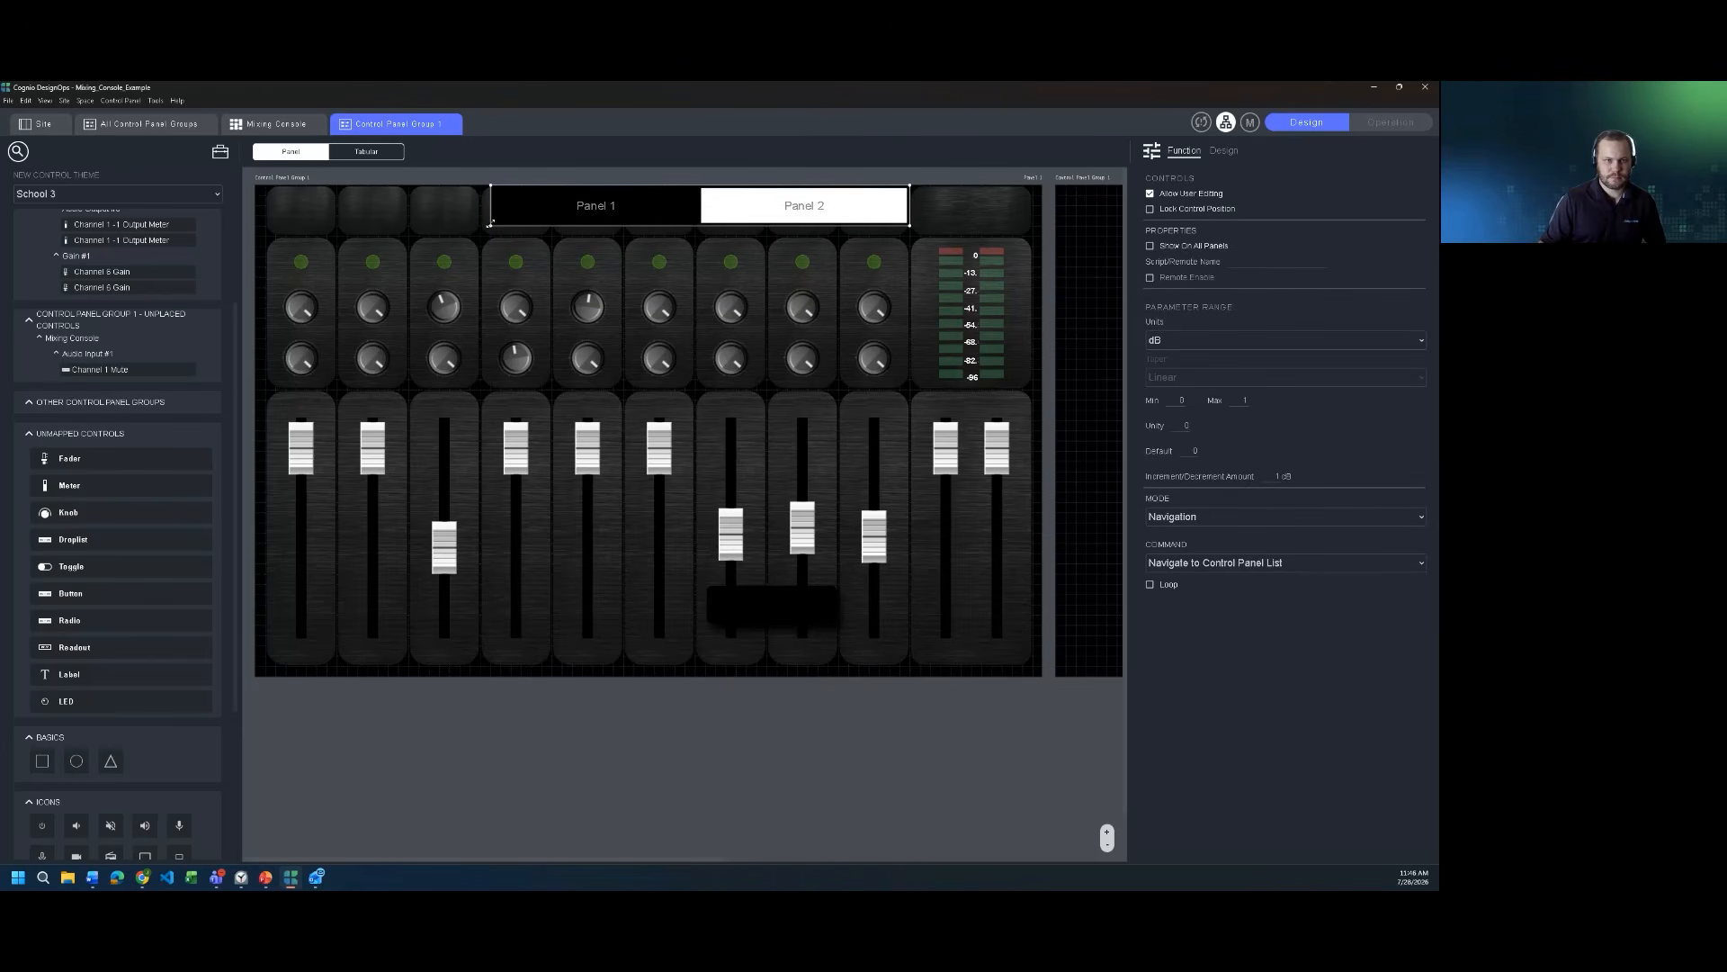
{"action": "left_click_drag", "start_coordinate": [490, 223], "coordinate": [409, 225]}
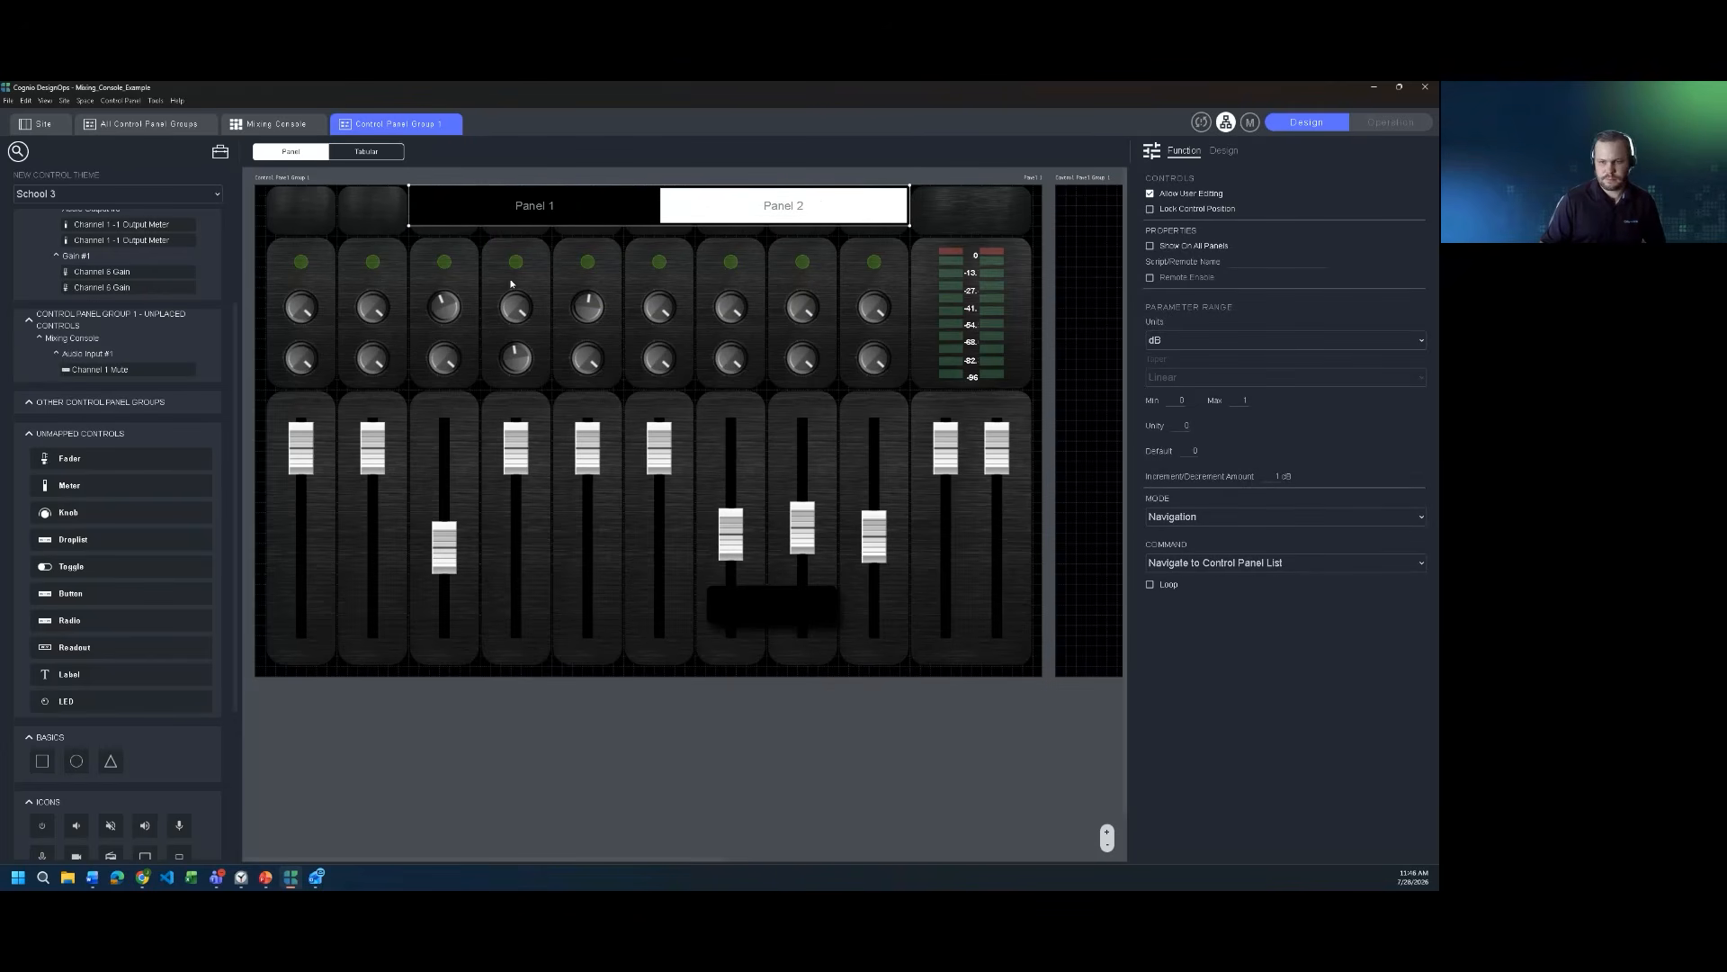
{"action": "left_click", "coordinate": [1151, 246]}
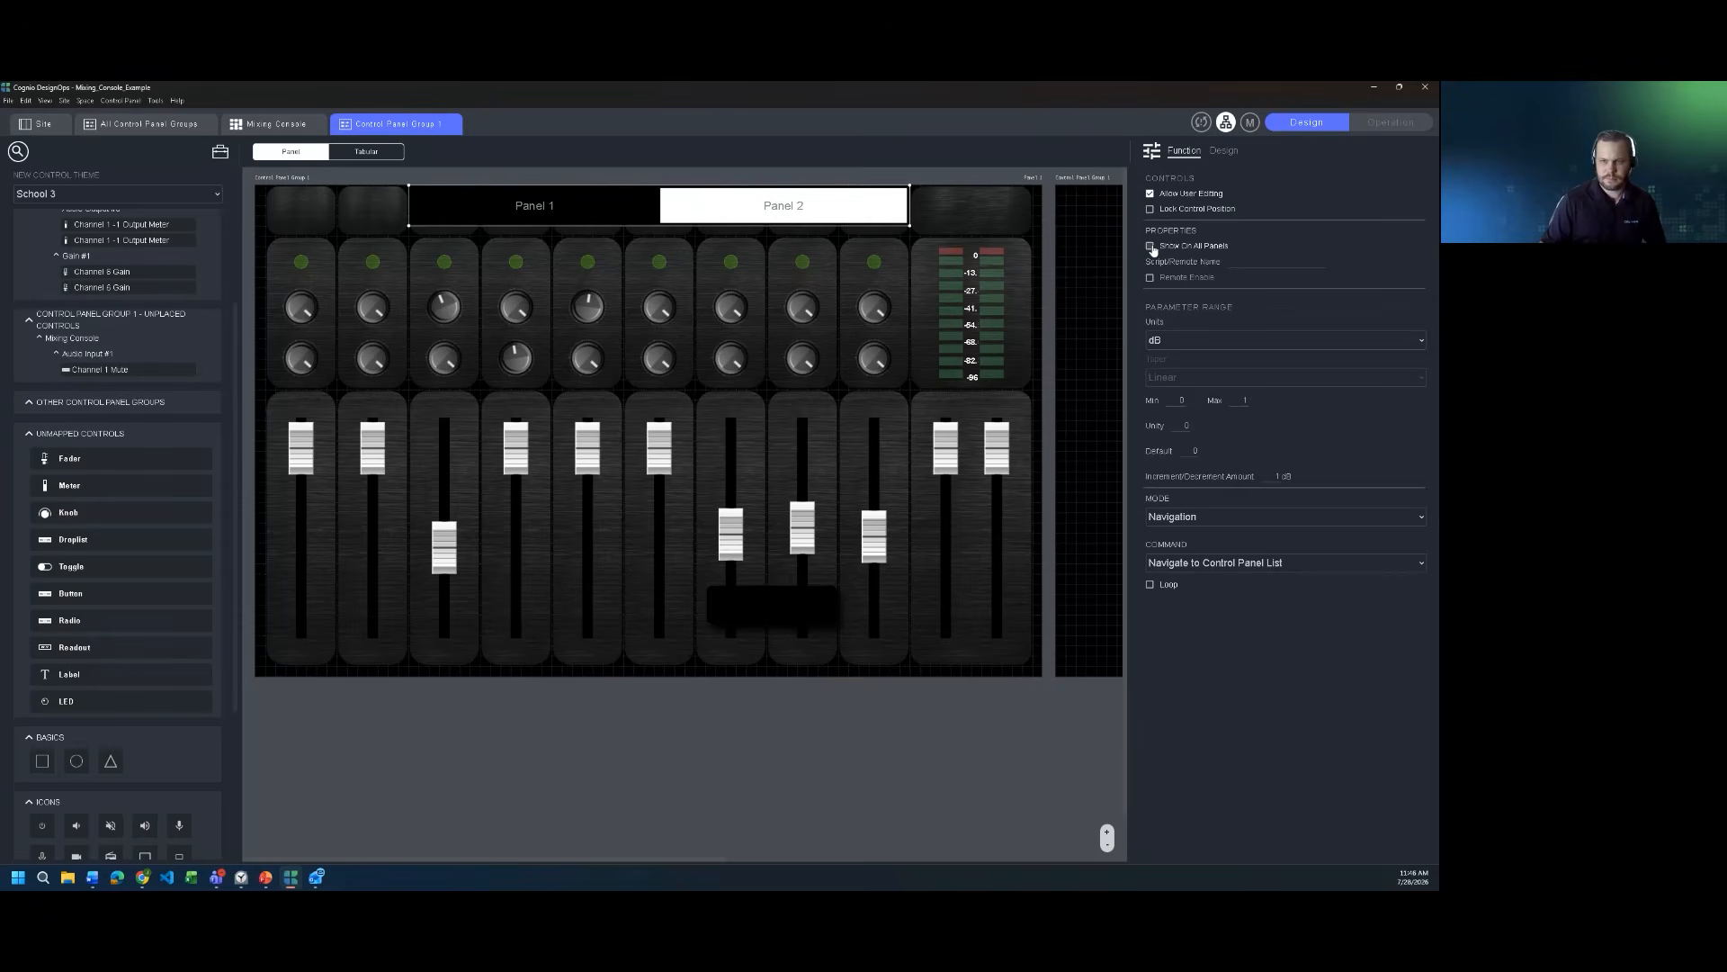
Test the radio control in Operation mode by switching between Panel 1 and Panel 2
{"action": "left_click", "coordinate": [1381, 129]}
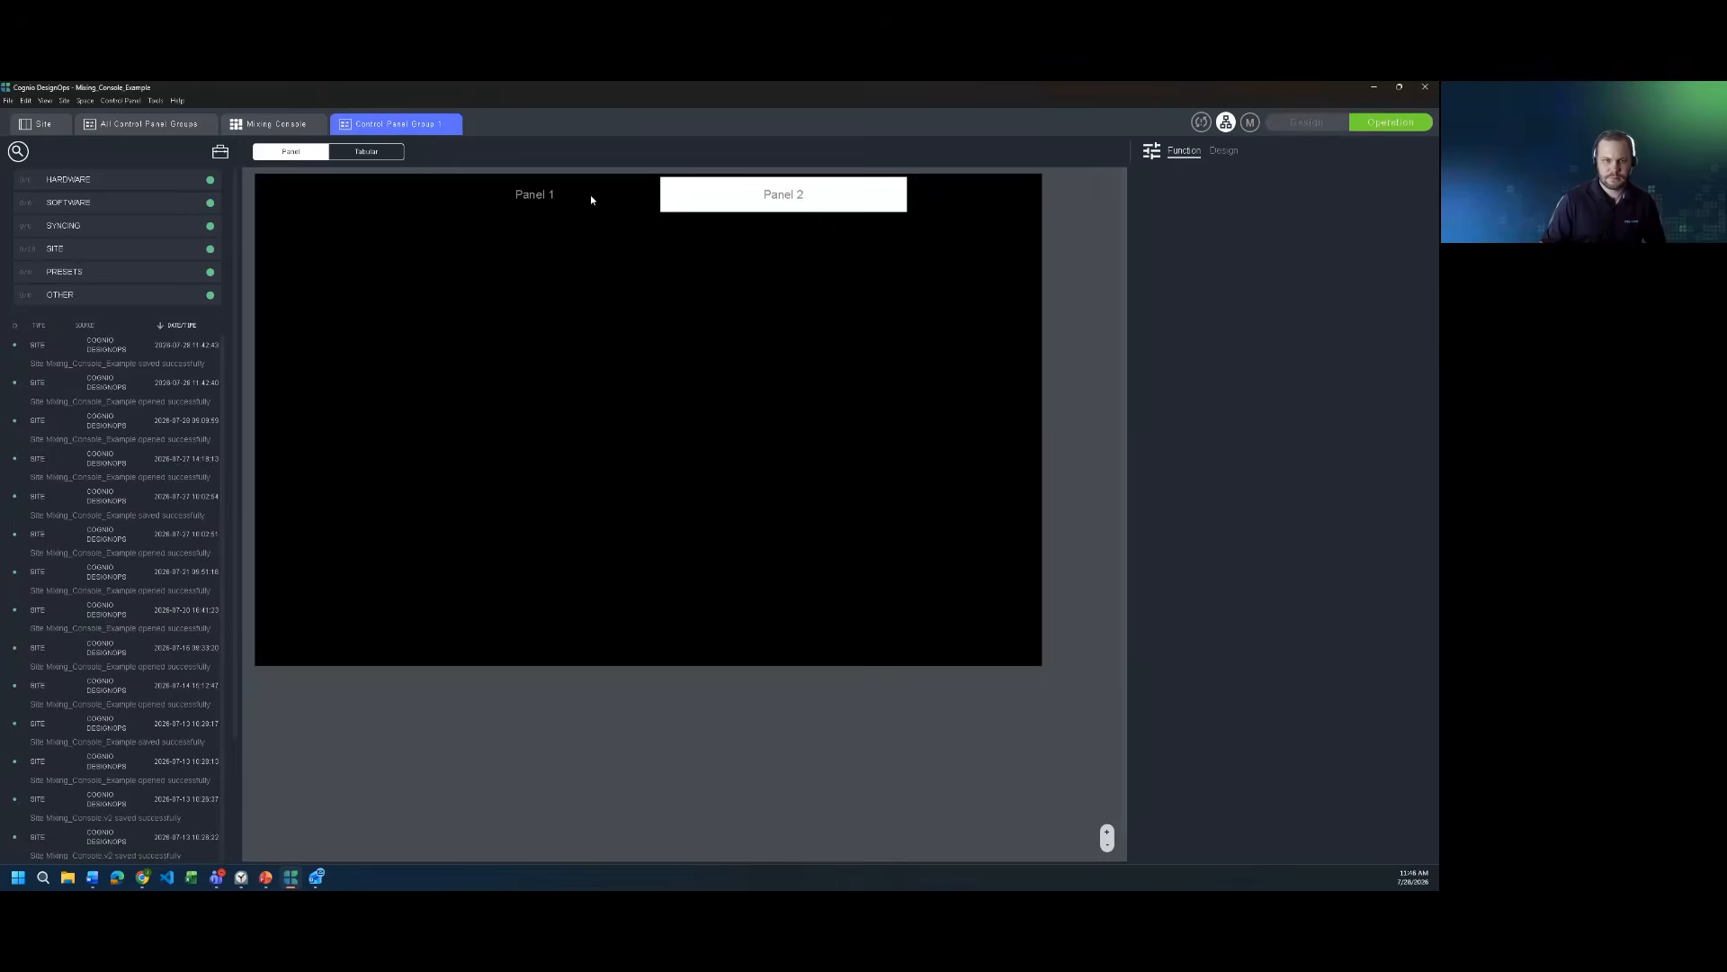
{"action": "left_click", "coordinate": [591, 199]}
{"action": "left_click", "coordinate": [772, 195]}
{"action": "left_click", "coordinate": [601, 197]}
Return to Design mode and move the radio control to the lower edge of the panel
{"action": "left_click", "coordinate": [1307, 123]}
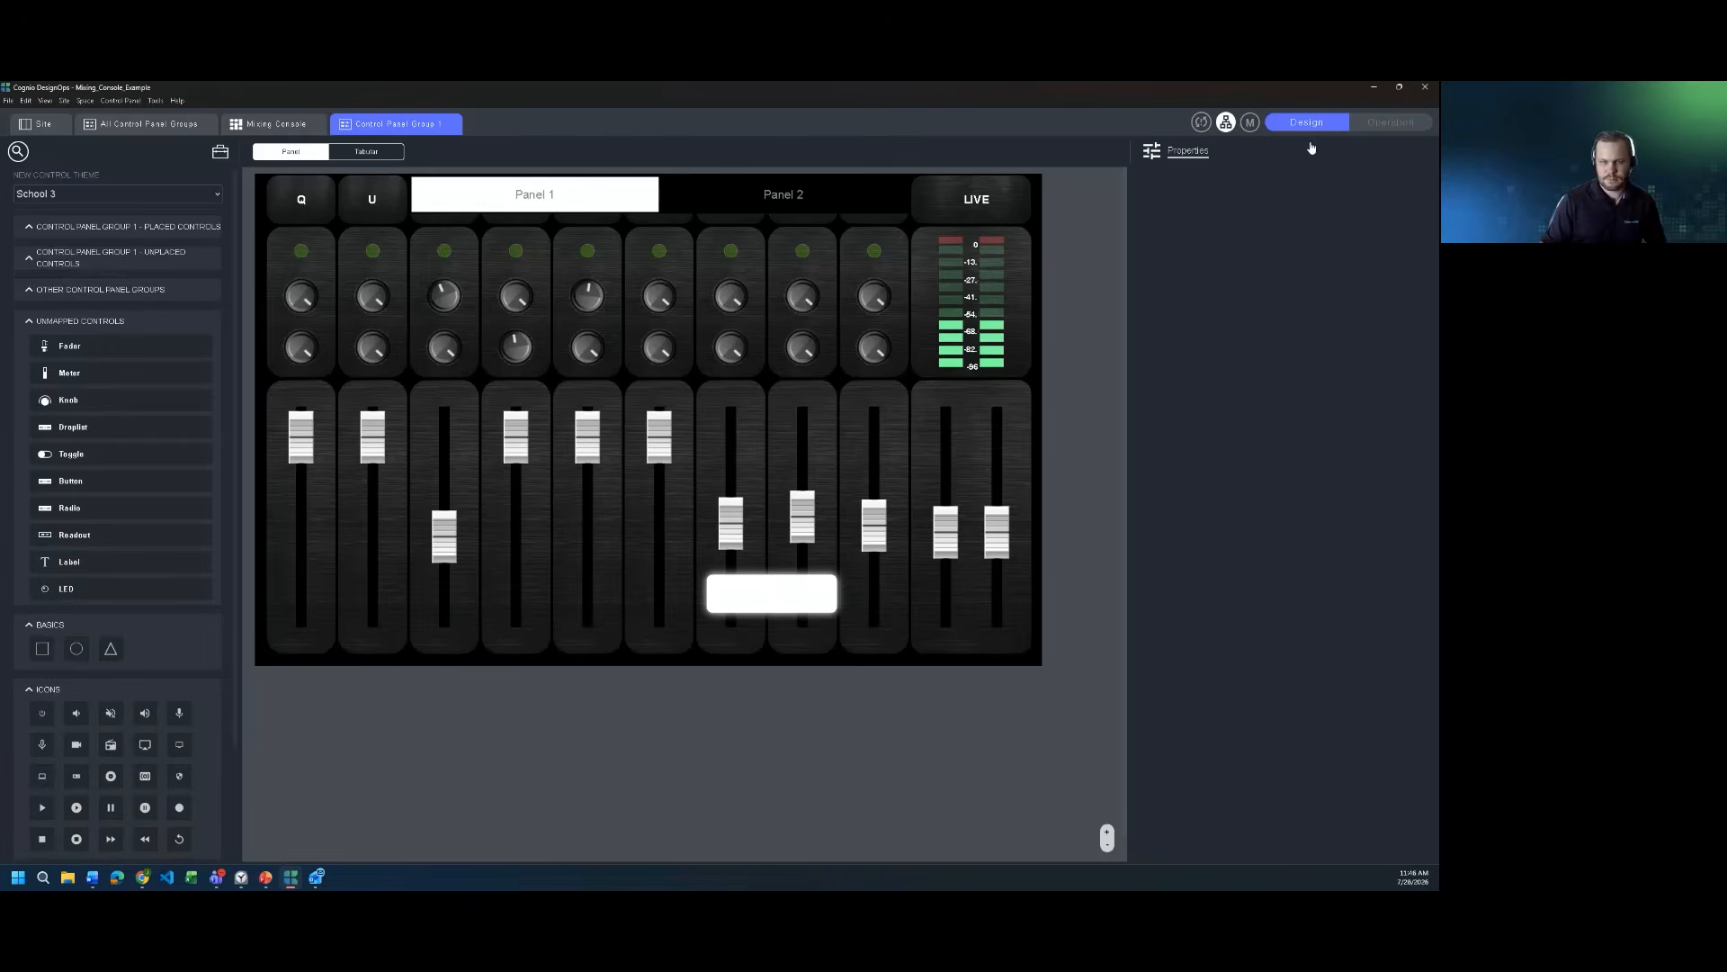
{"action": "left_click", "coordinate": [721, 201]}
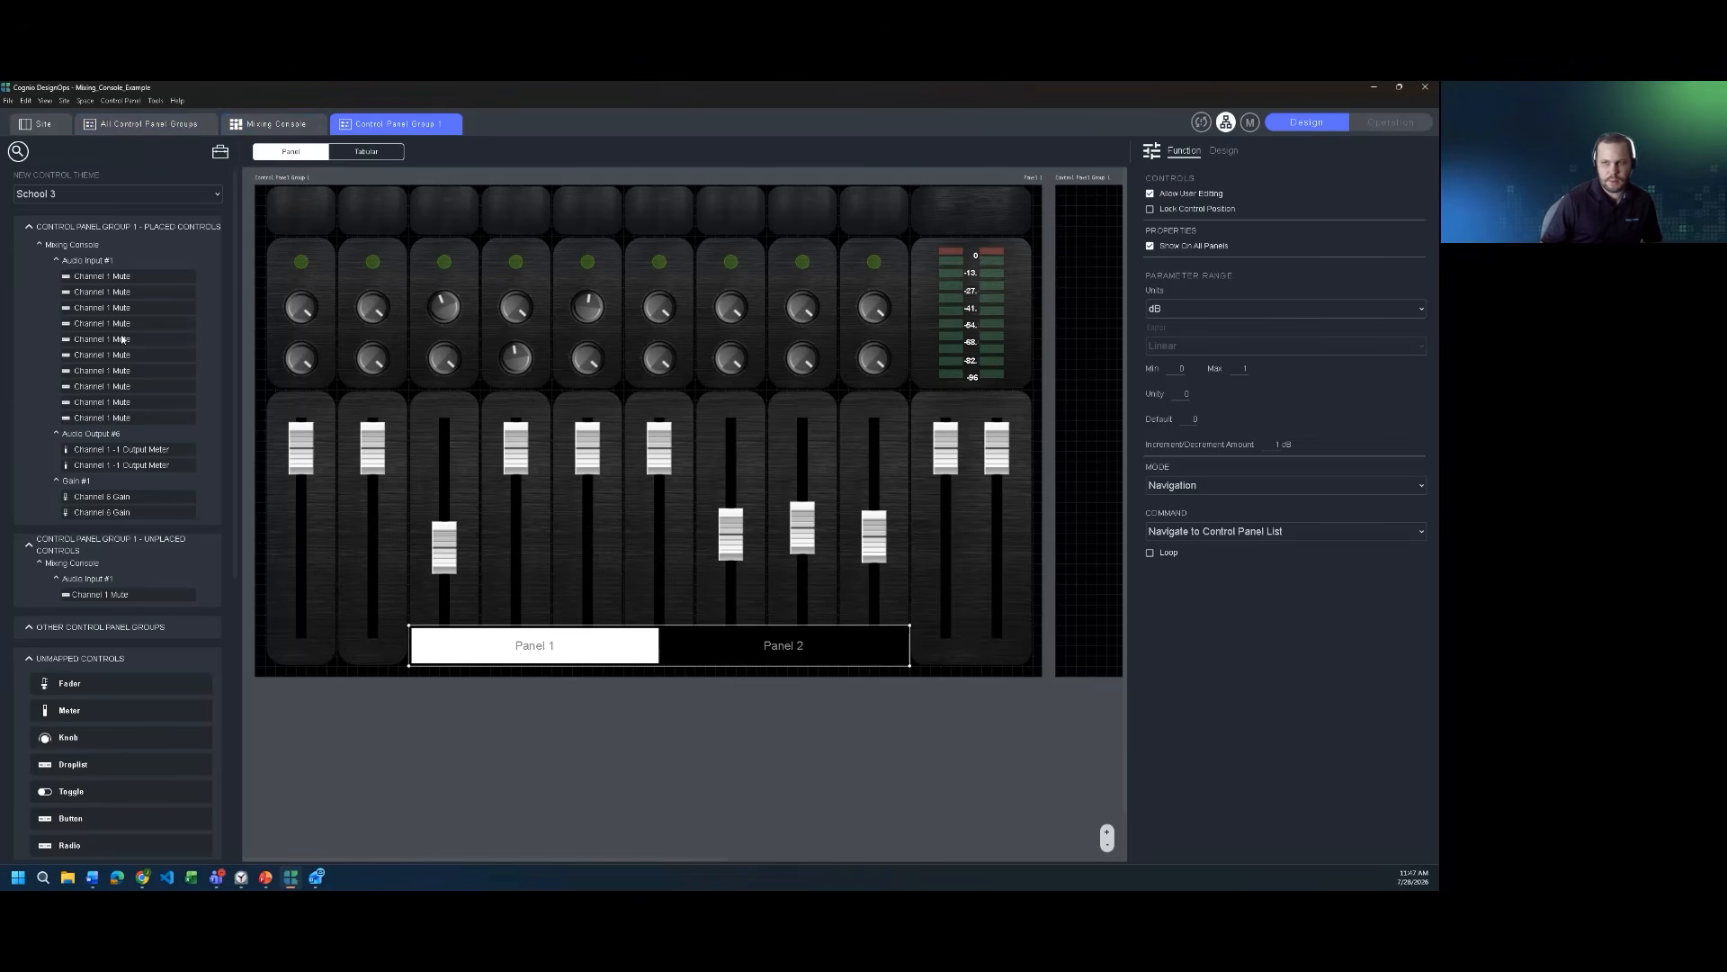
Quit the Mixing_Console_Example project without saving its changes
{"action": "left_click", "coordinate": [1425, 86]}
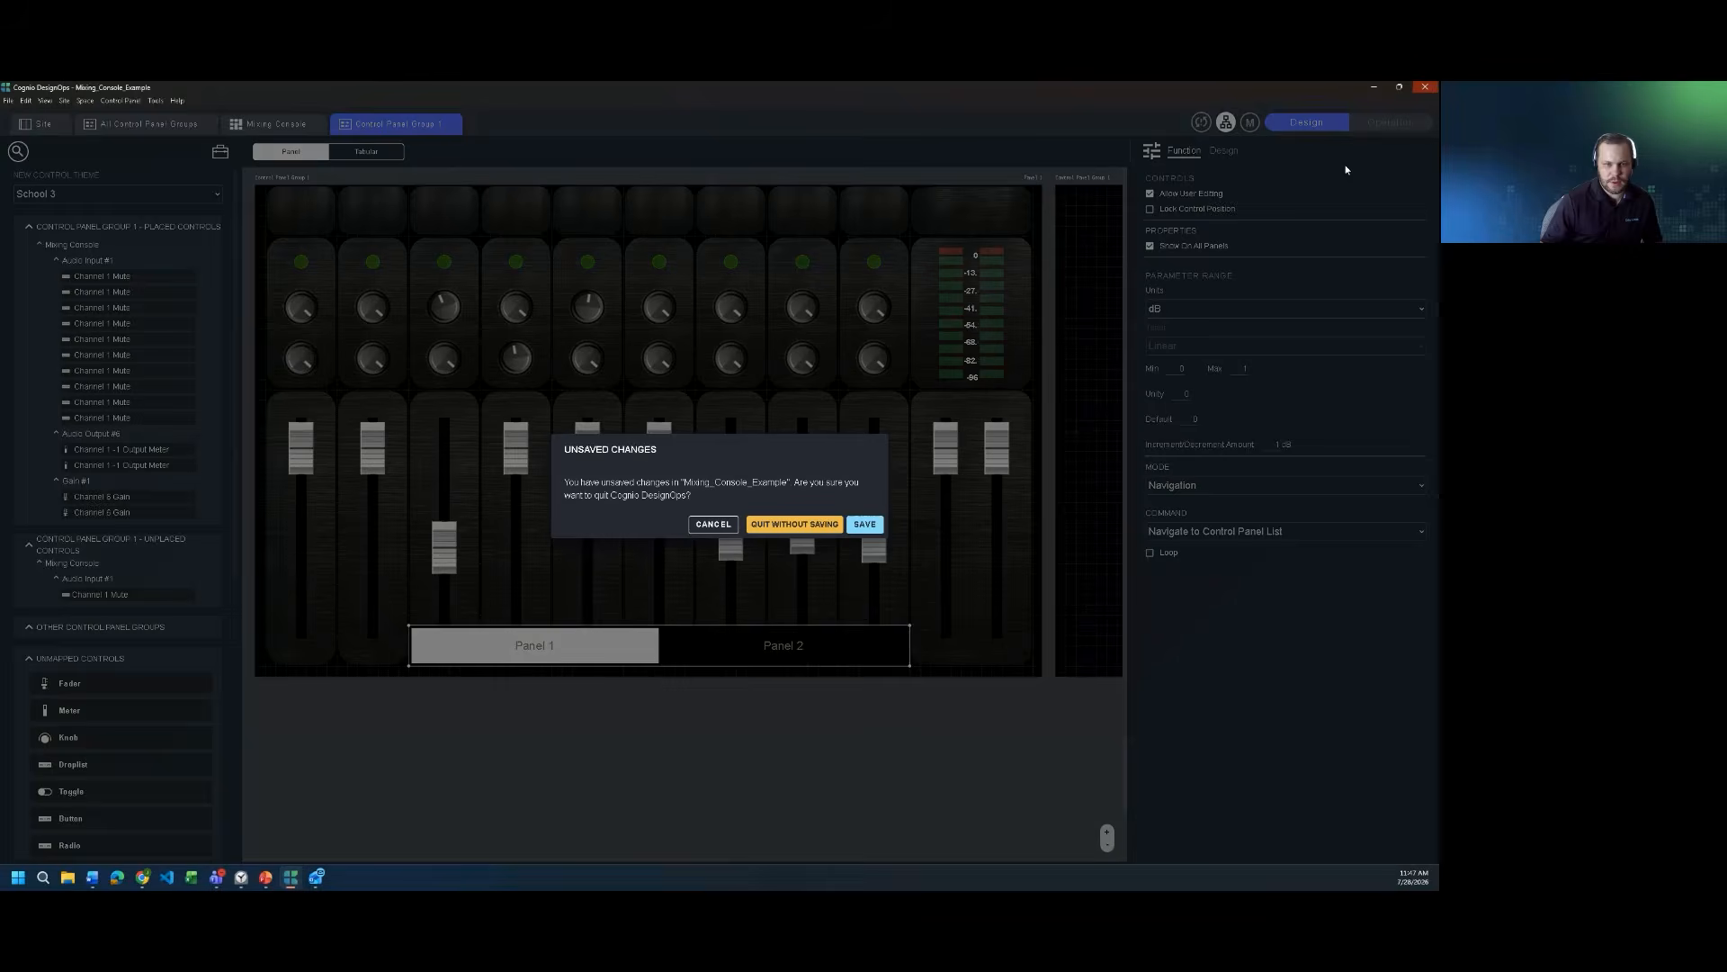
{"action": "left_click", "coordinate": [794, 524]}
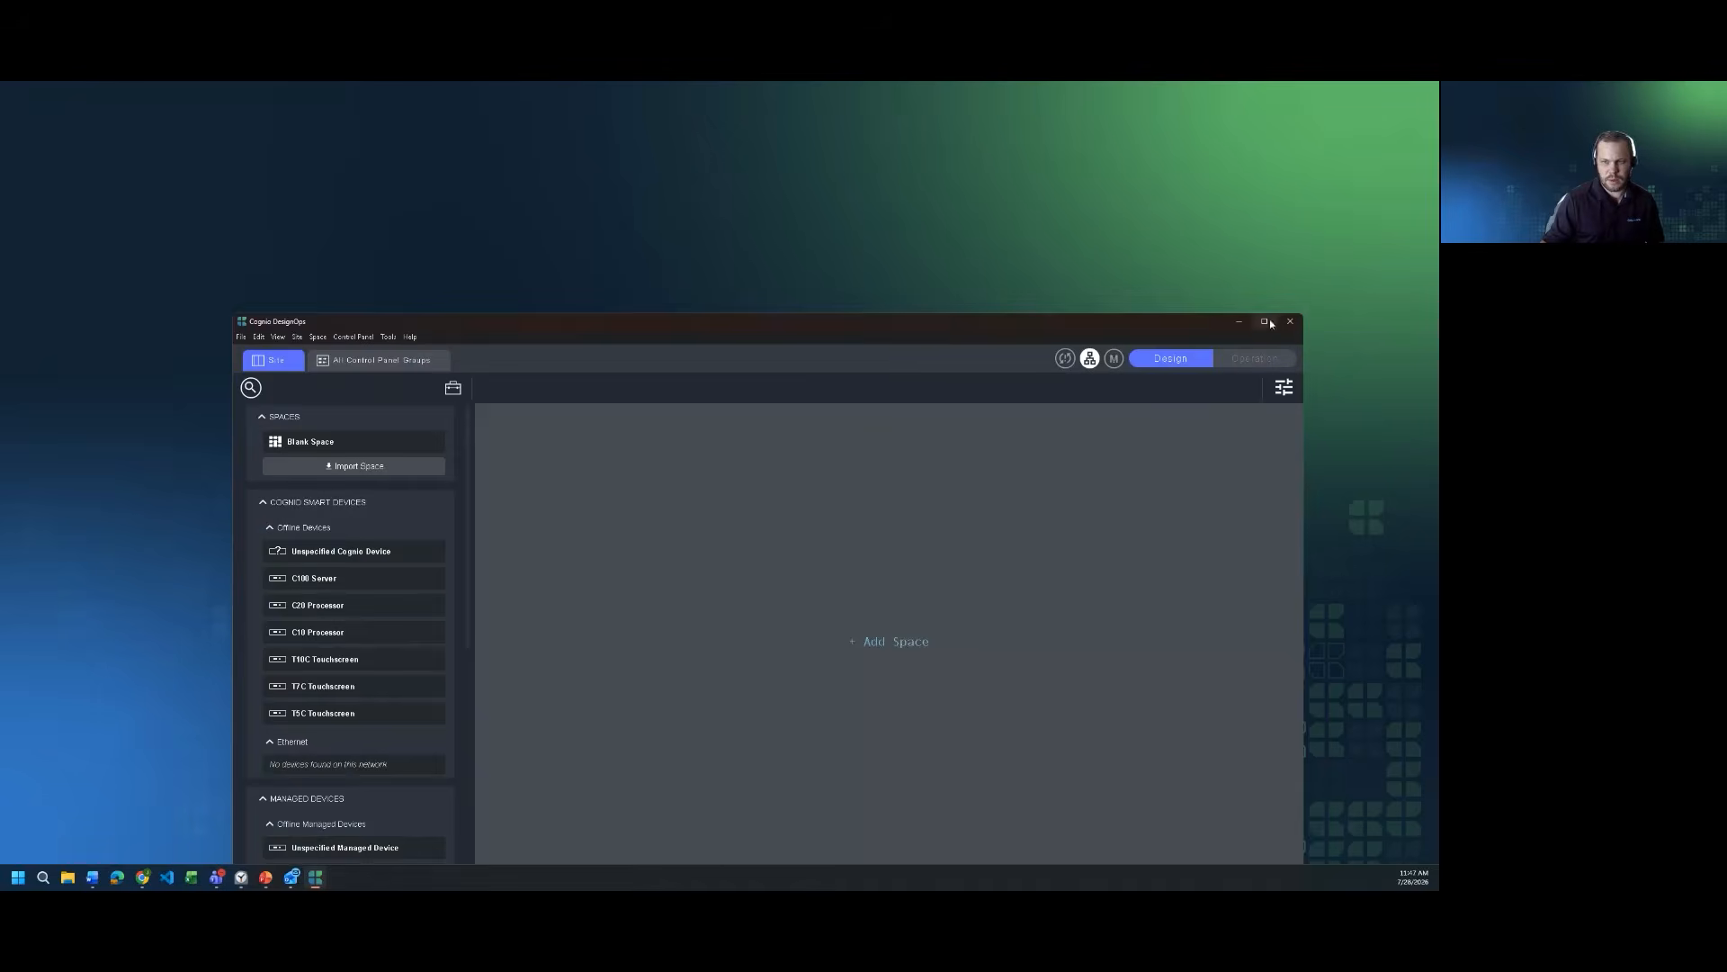
Maximize the empty site's window, add a blank space to the site, and open that space
{"action": "left_click", "coordinate": [1267, 322]}
{"action": "left_click_drag", "start_coordinate": [138, 203], "coordinate": [416, 235]}
{"action": "double_click", "coordinate": [359, 190]}
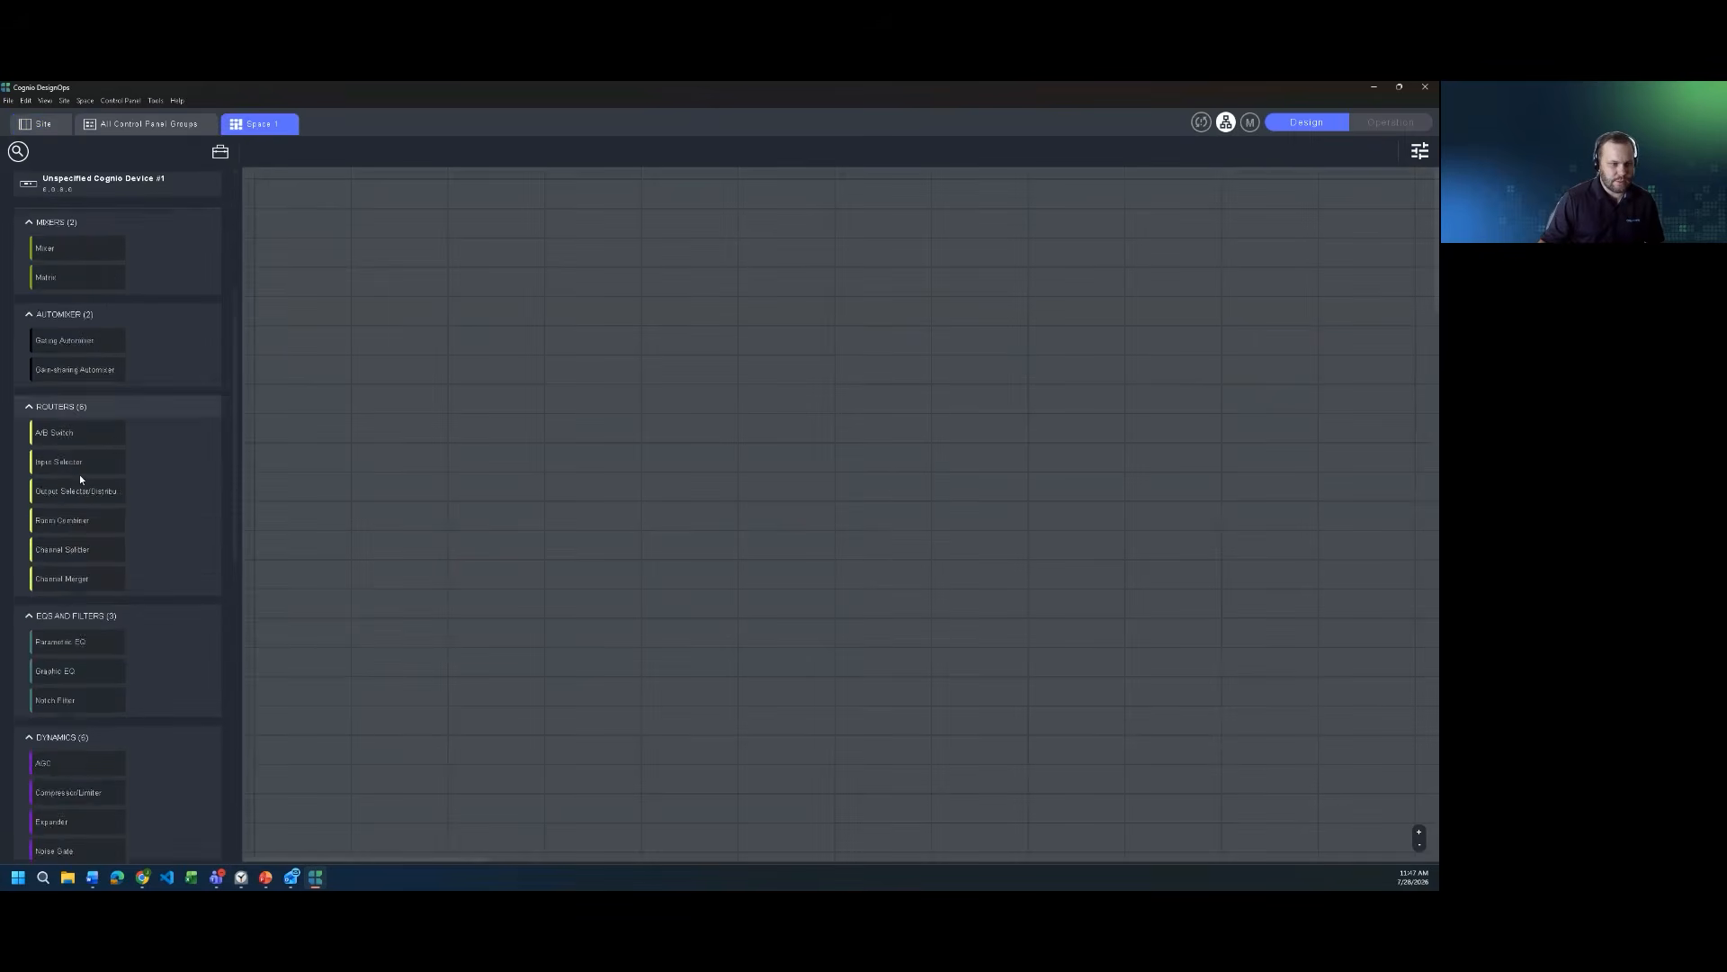
Place a scripted Custom module in the space and an Event control module two columns to its right
{"action": "scroll", "coordinate": [80, 479], "scroll_direction": "down", "scroll_amount": 12}
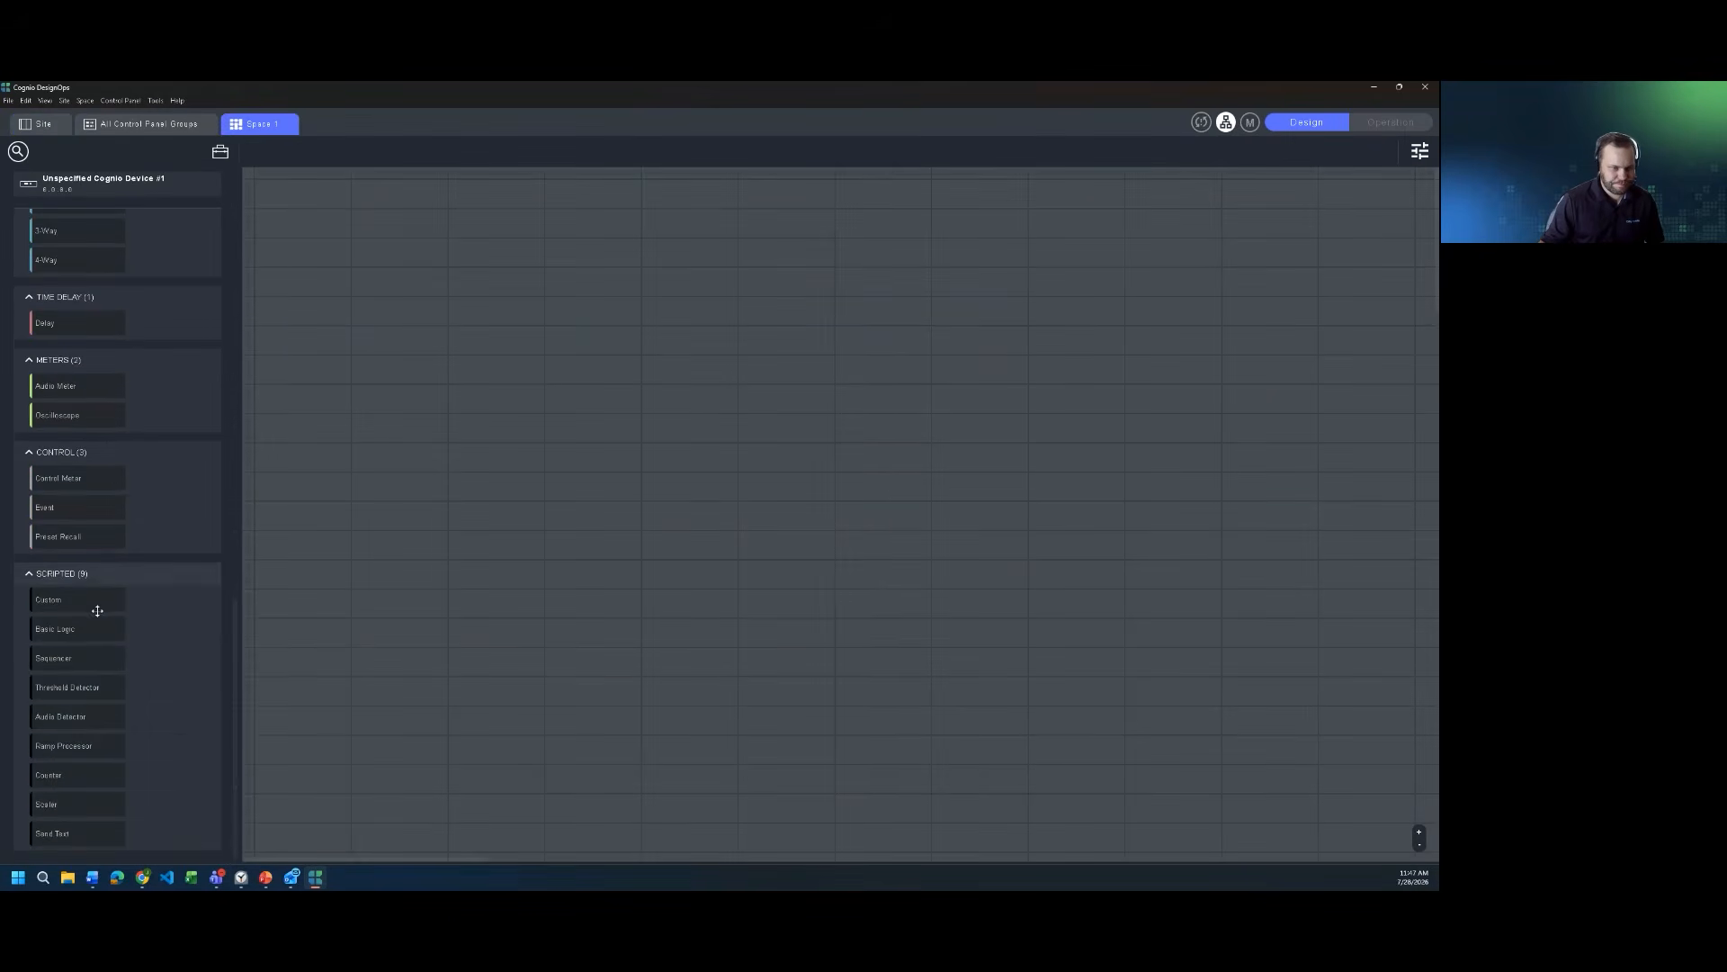
{"action": "left_click_drag", "start_coordinate": [60, 594], "coordinate": [273, 541]}
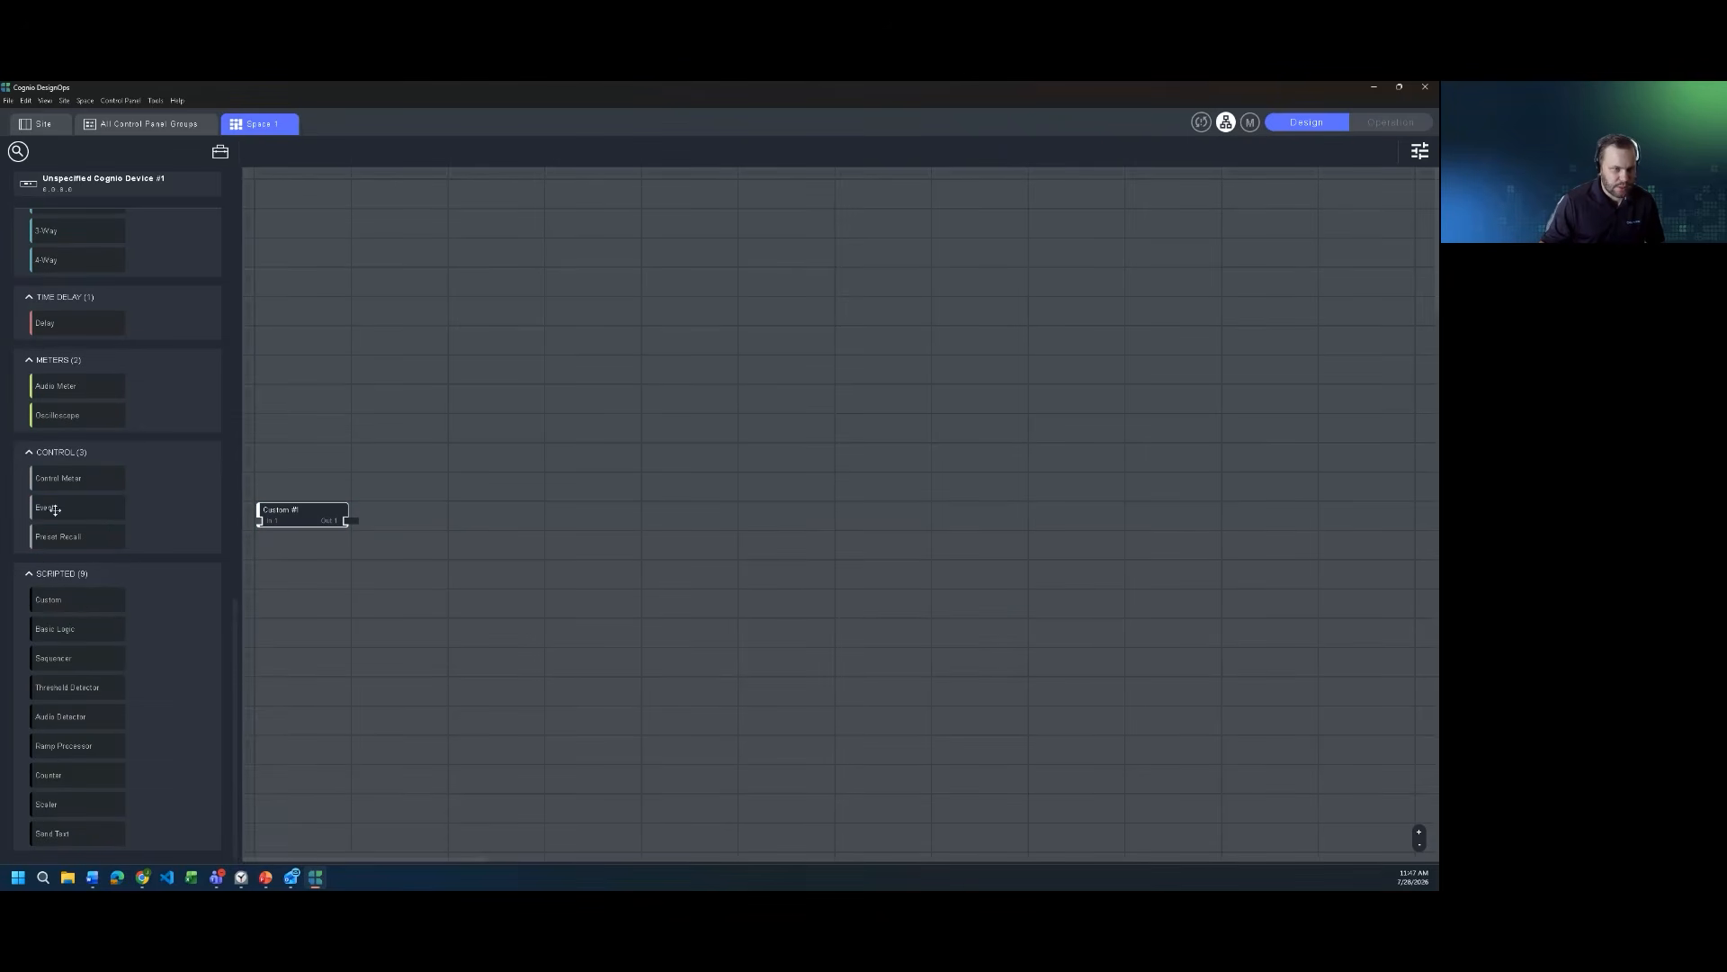
{"action": "left_click_drag", "start_coordinate": [45, 507], "coordinate": [493, 509]}
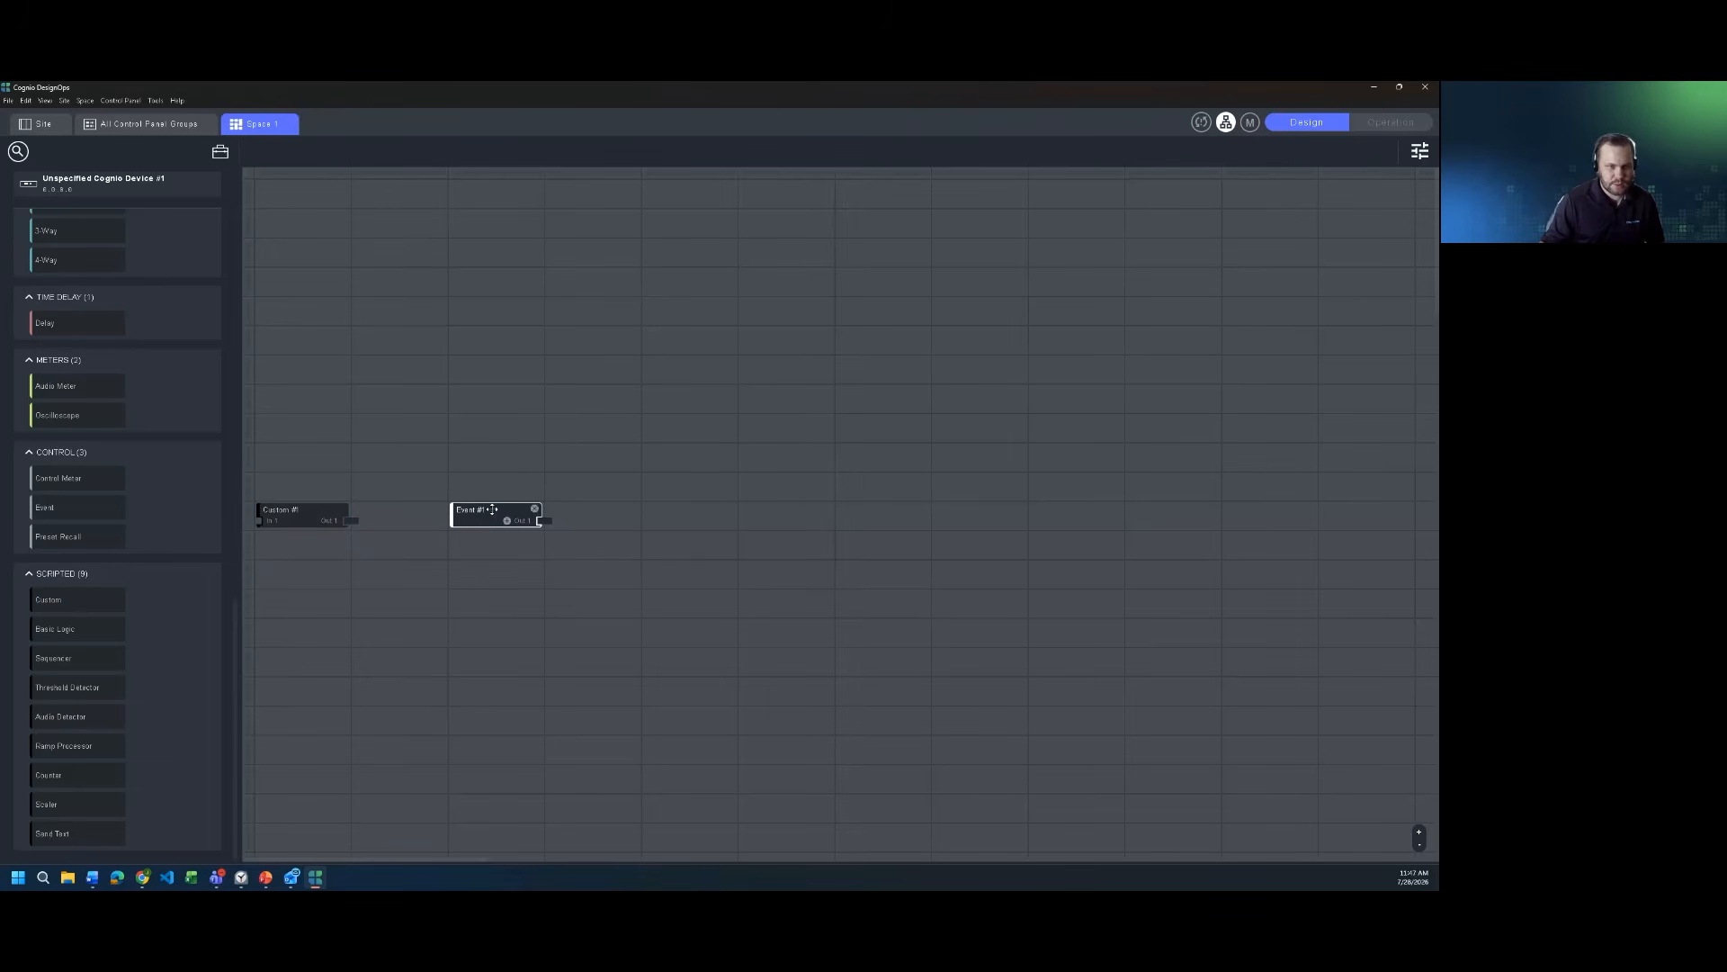
View the controls of the Event module and of the Custom module
{"action": "left_click", "coordinate": [1421, 152]}
{"action": "left_click", "coordinate": [1235, 151]}
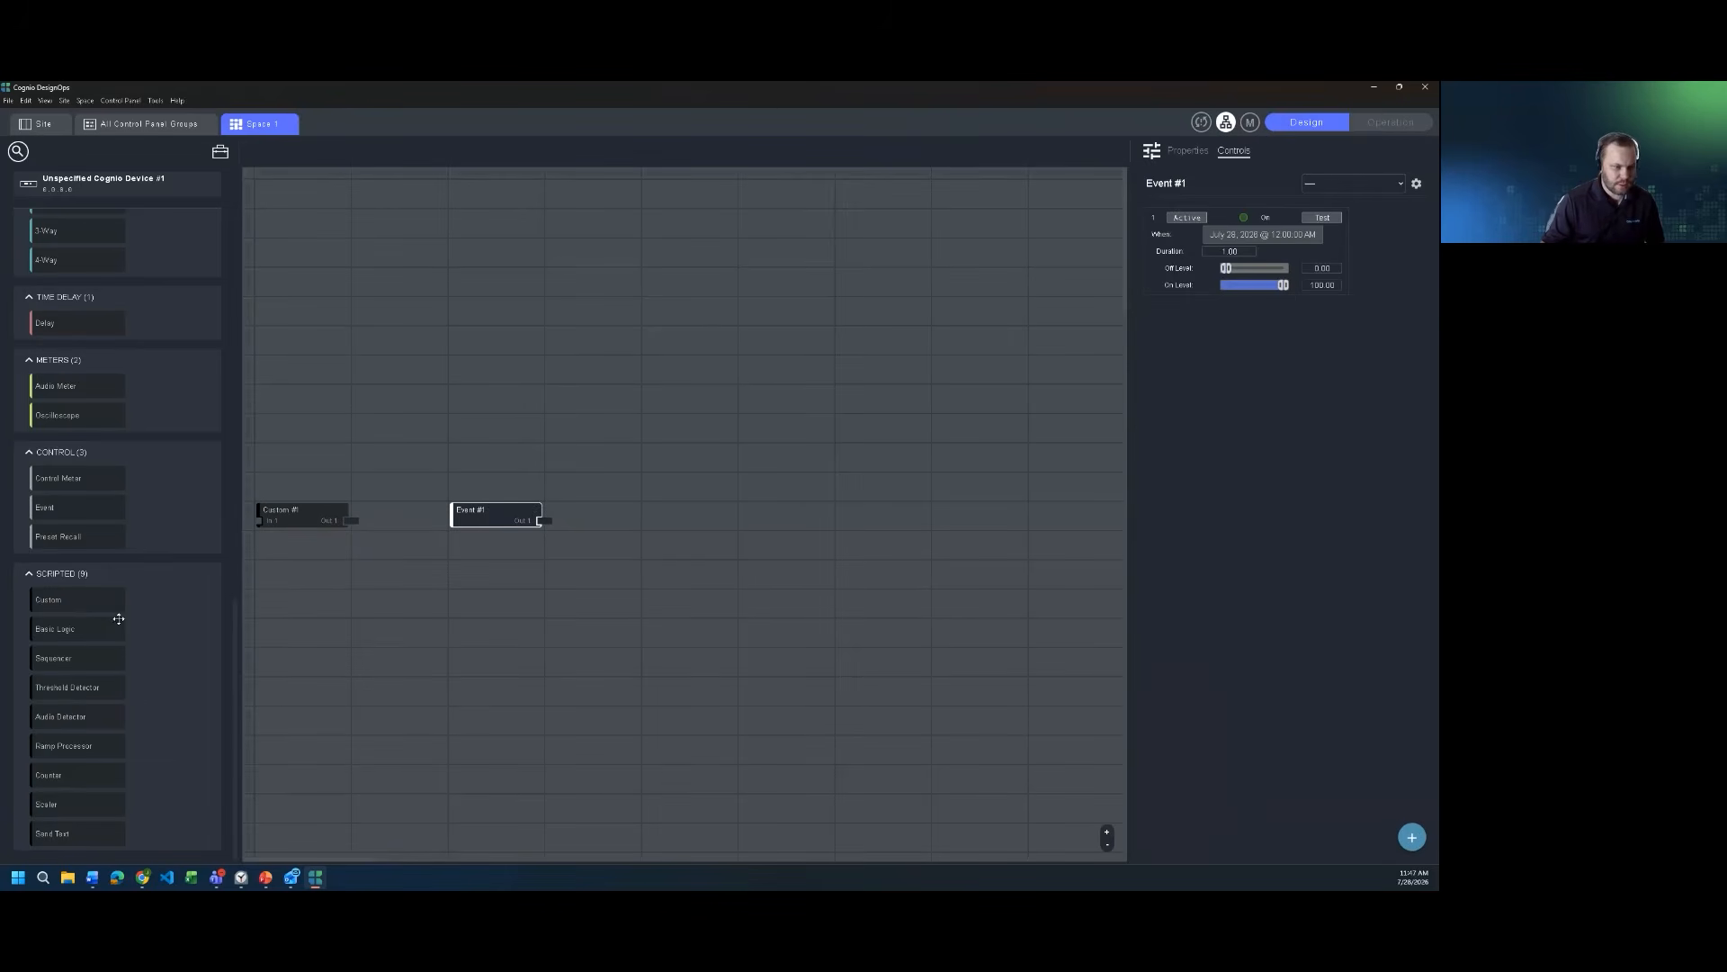
{"action": "left_click", "coordinate": [302, 515]}
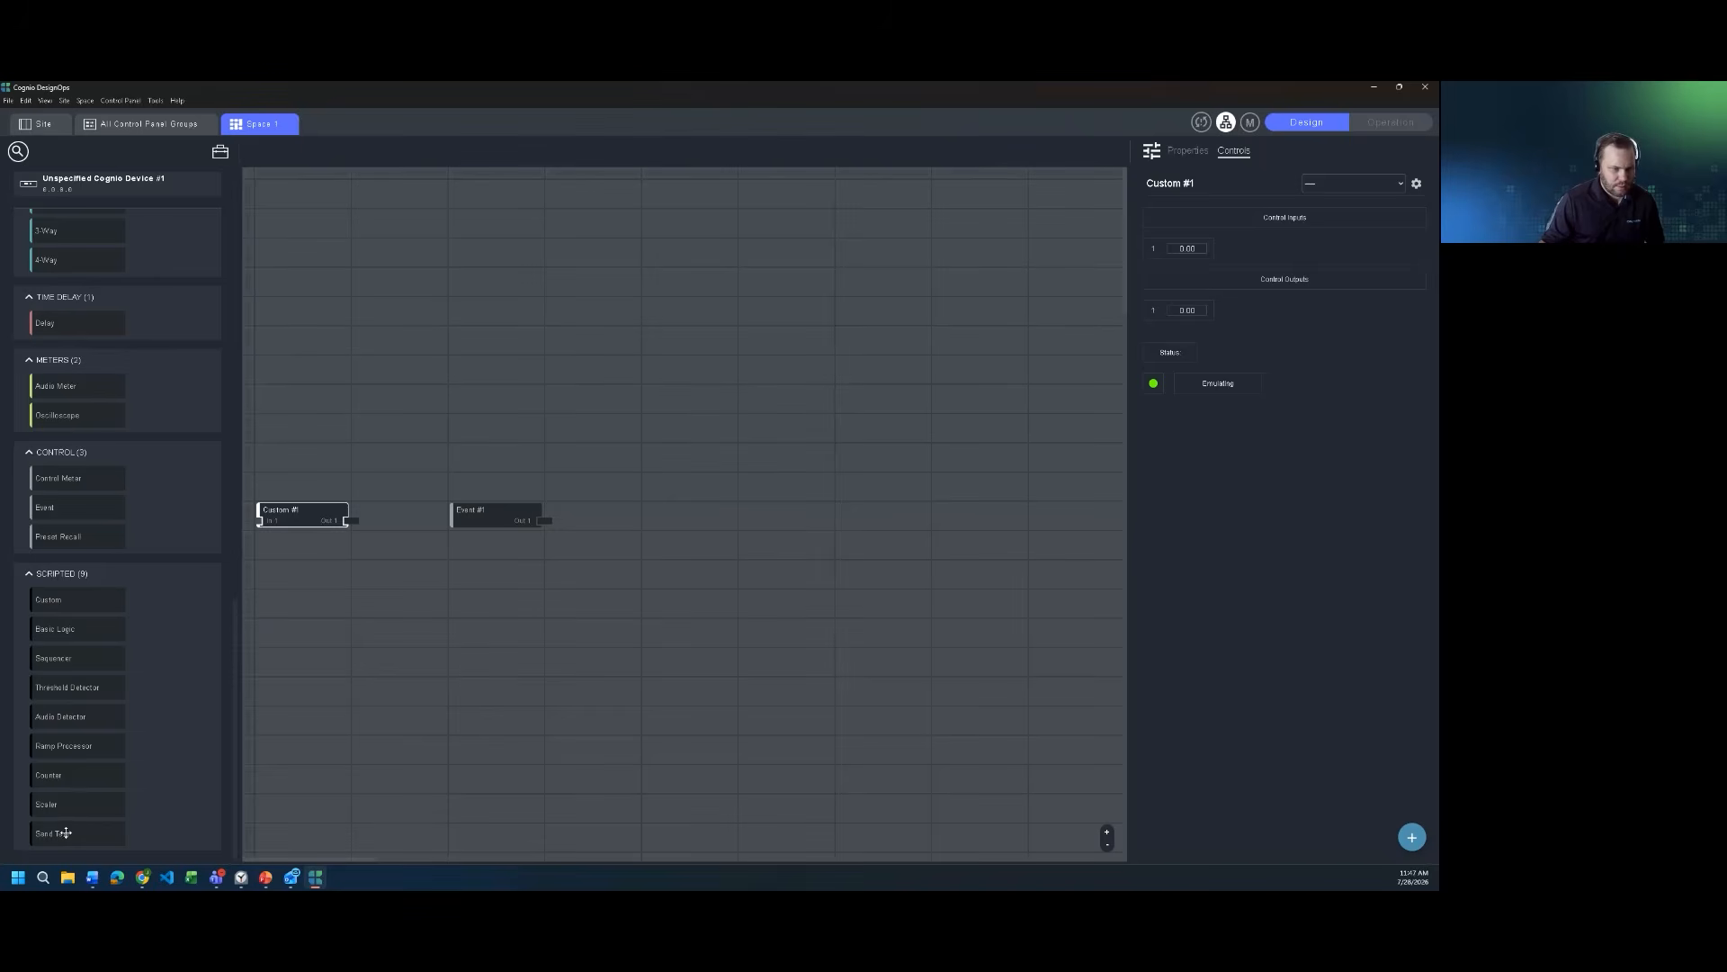
Place a scripted Send Text module below the Custom module and fire its Trigger 1
{"action": "left_click_drag", "start_coordinate": [65, 833], "coordinate": [395, 624]}
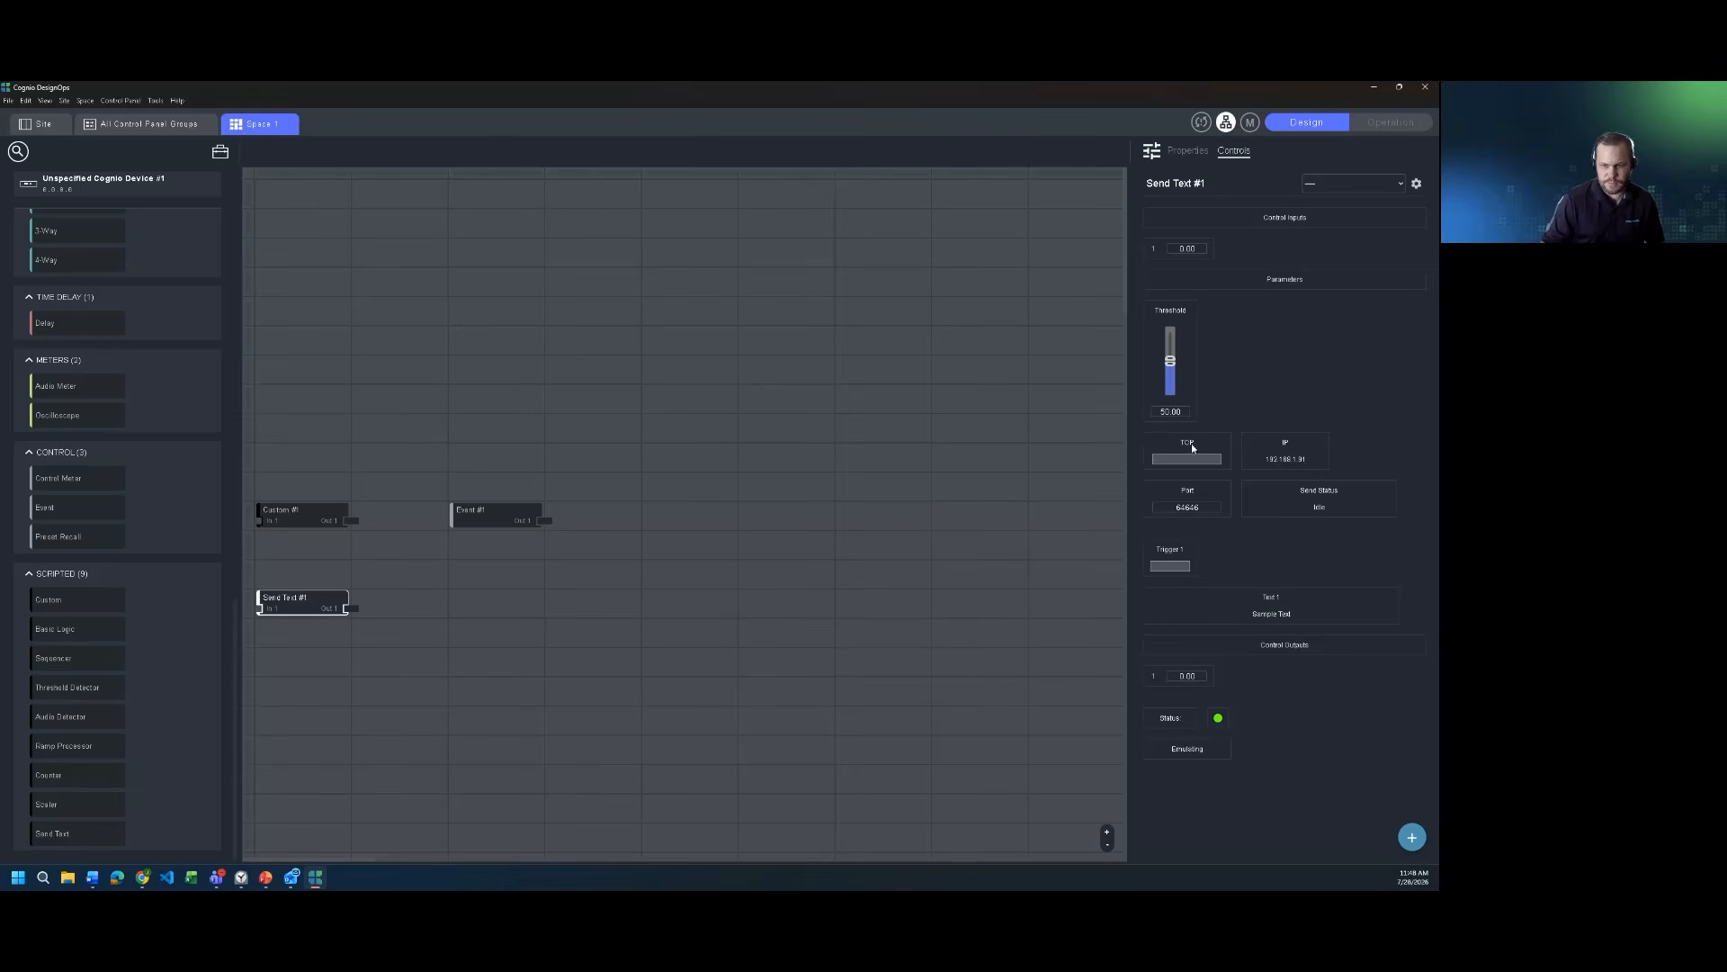
{"action": "mouse_move", "coordinate": [315, 611]}
{"action": "left_click", "coordinate": [1168, 566]}
Add a control panel group to the unspecified Cognio device in Space 1 and open its panel for editing
{"action": "left_click", "coordinate": [152, 126]}
{"action": "left_click", "coordinate": [52, 126]}
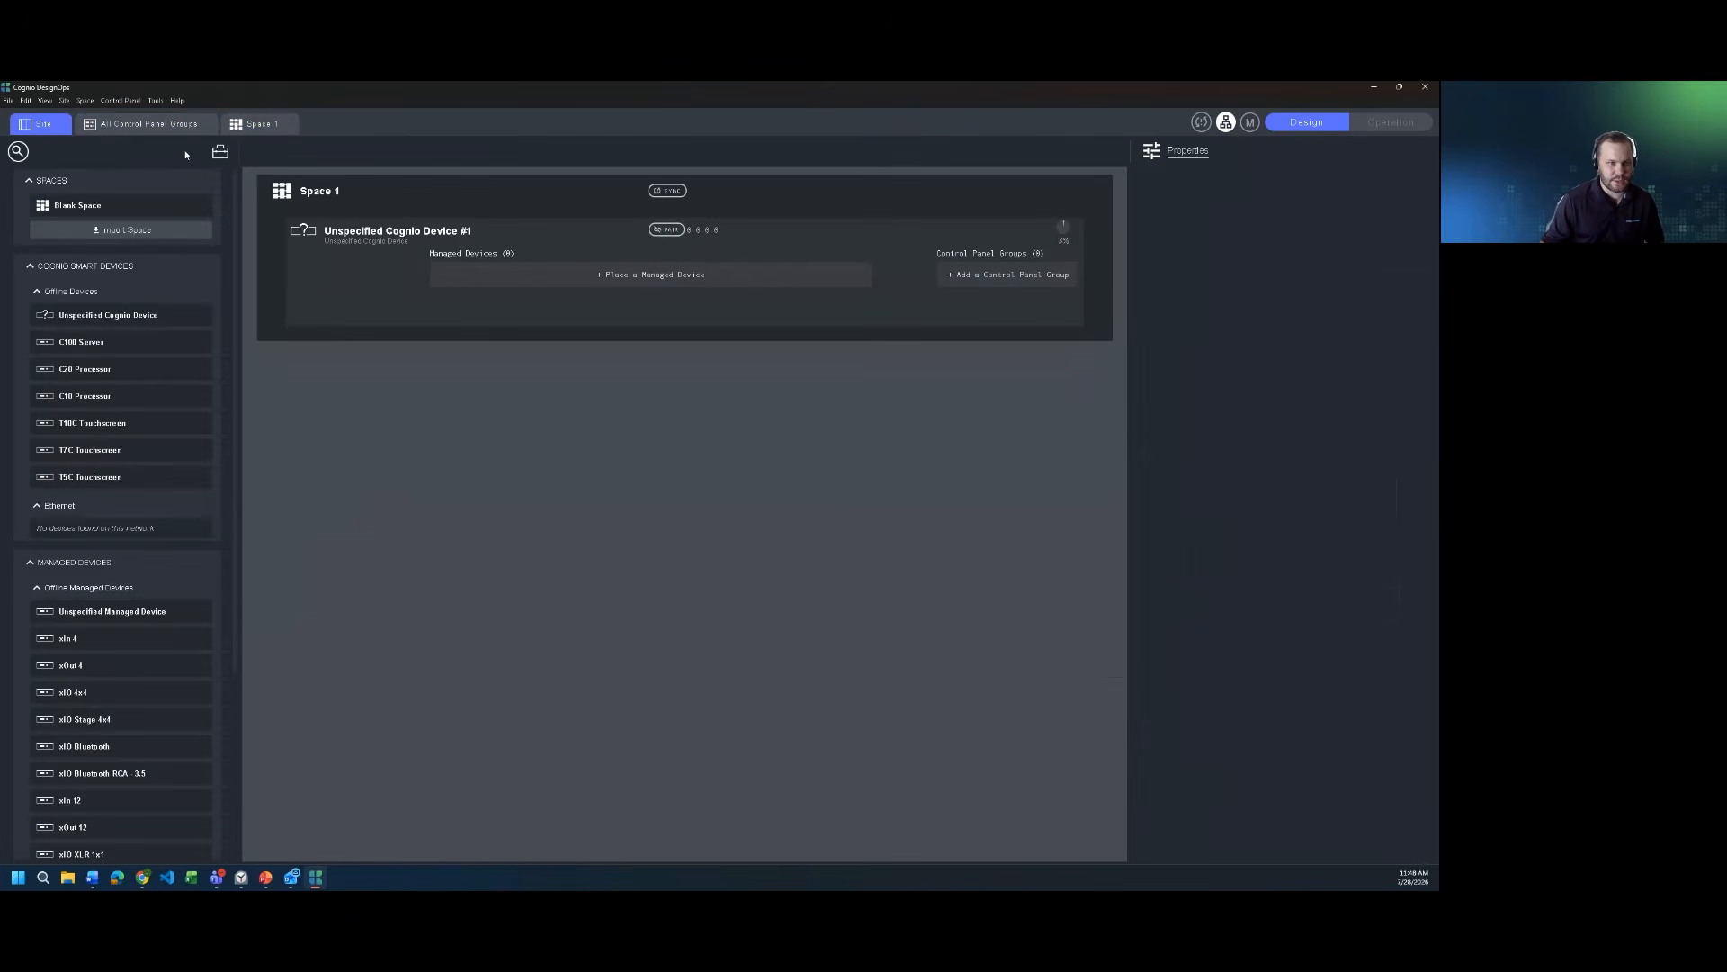
{"action": "left_click", "coordinate": [1004, 279]}
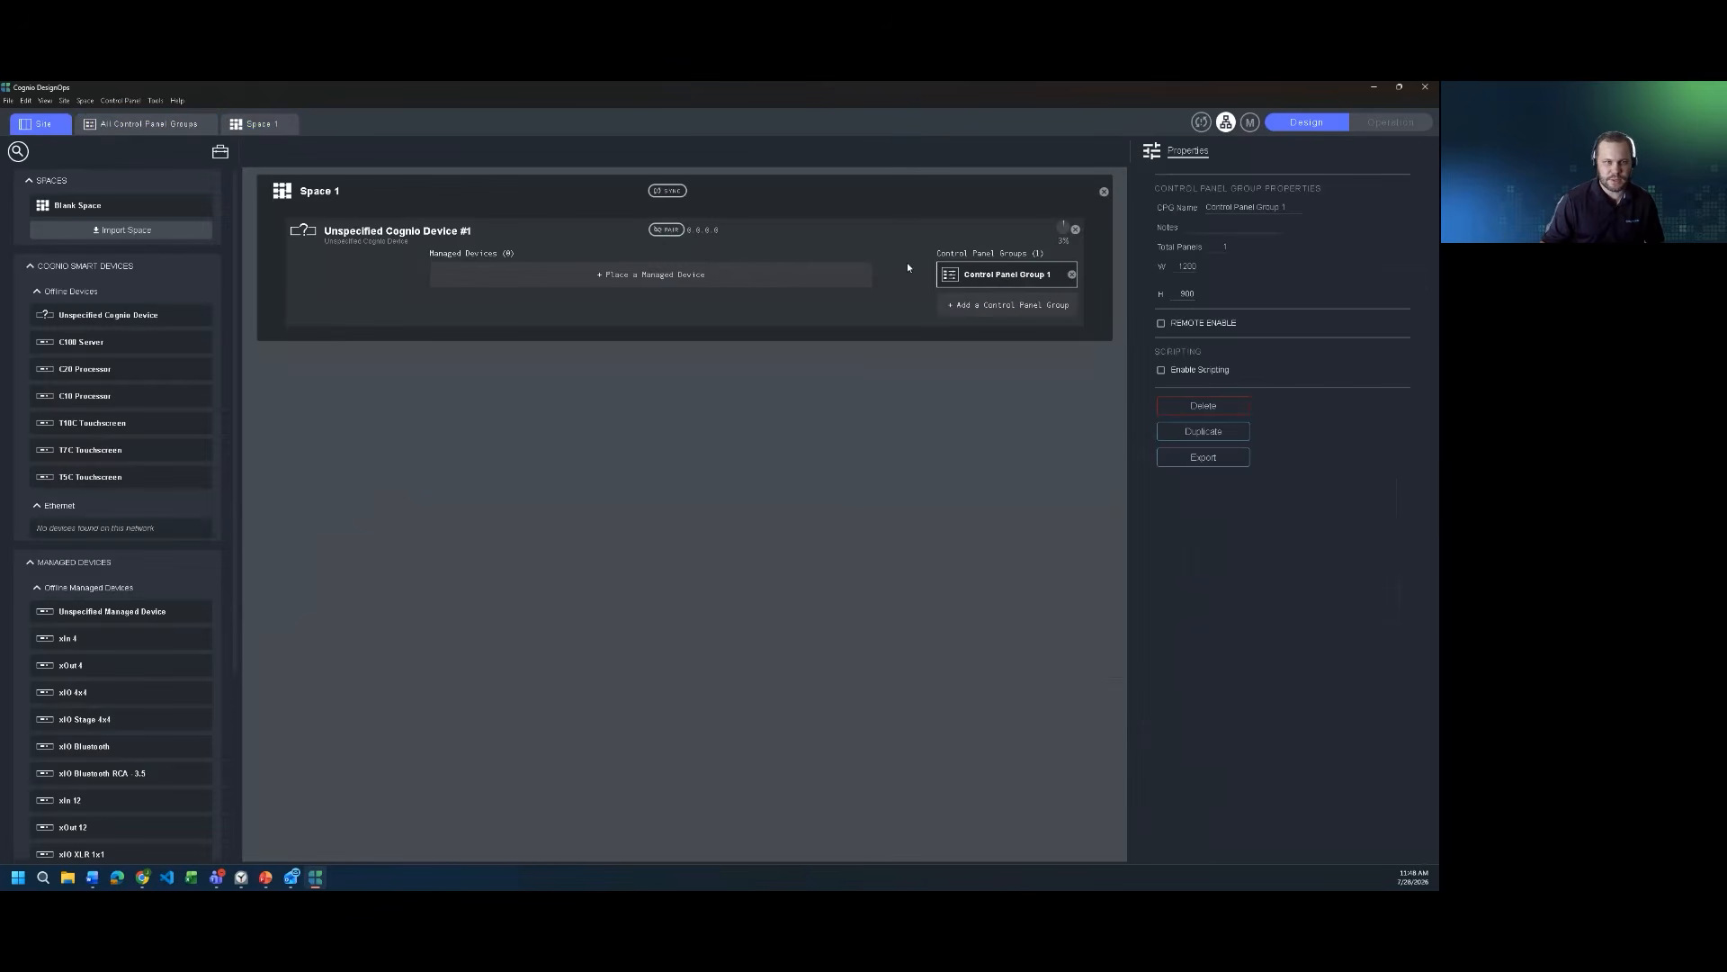
{"action": "double_click", "coordinate": [326, 193]}
{"action": "left_click", "coordinate": [149, 124]}
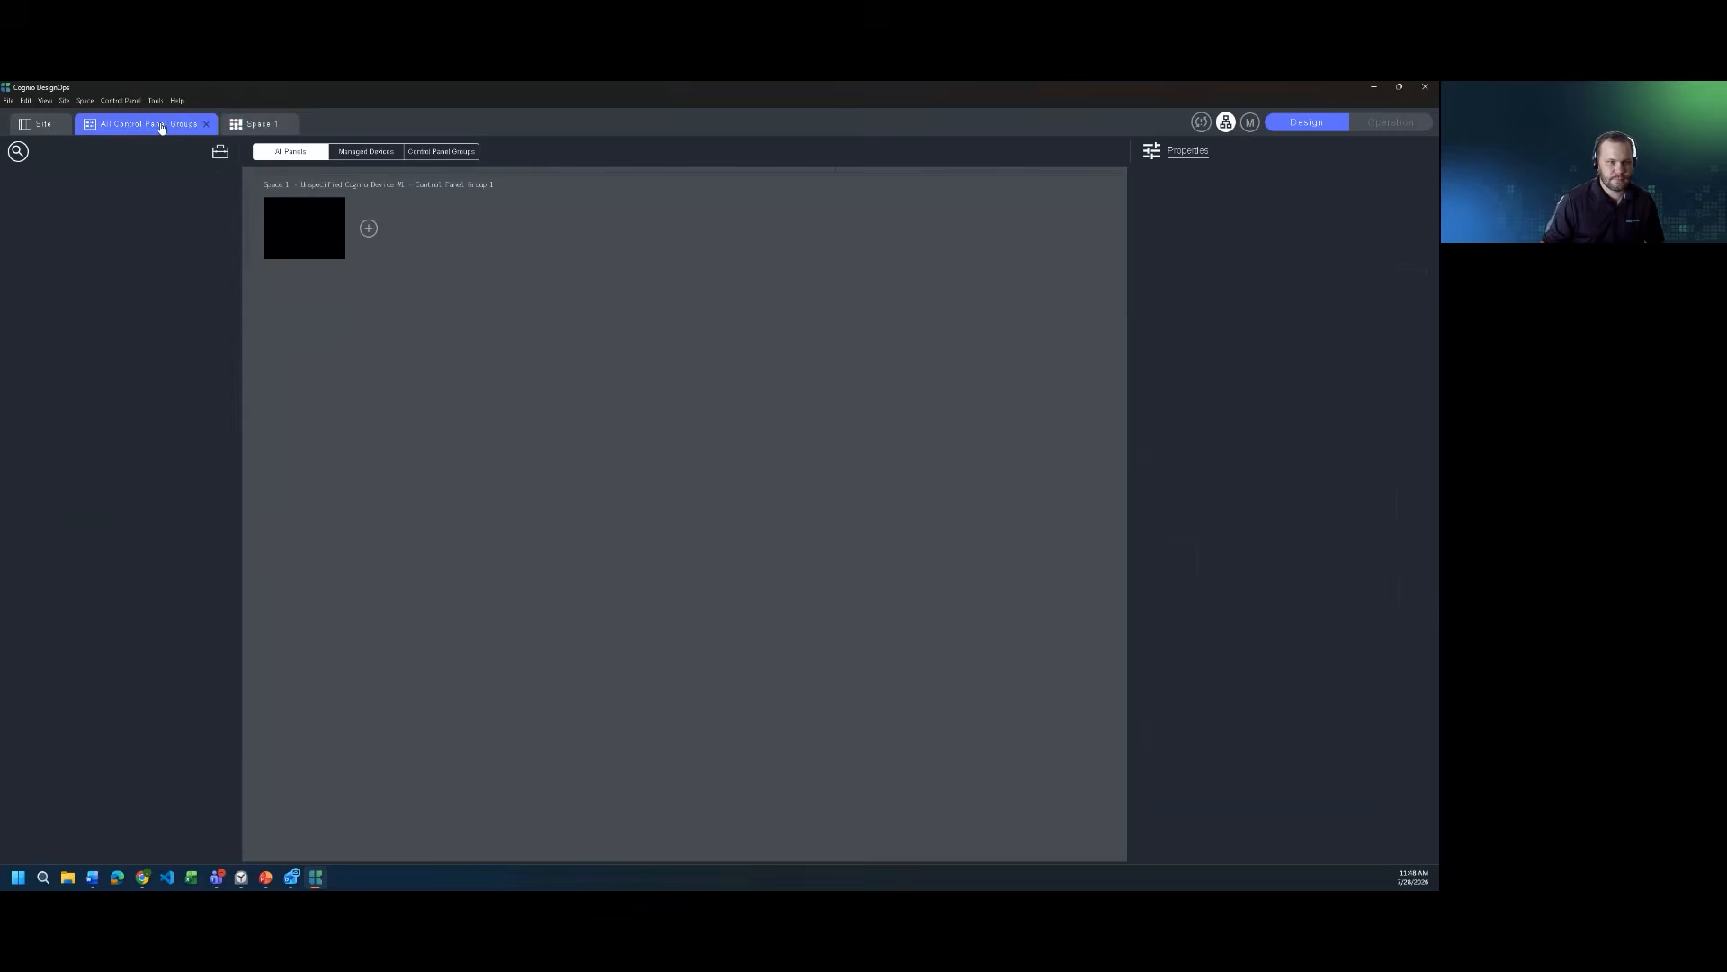
{"action": "left_click", "coordinate": [305, 232]}
{"action": "double_click", "coordinate": [304, 232]}
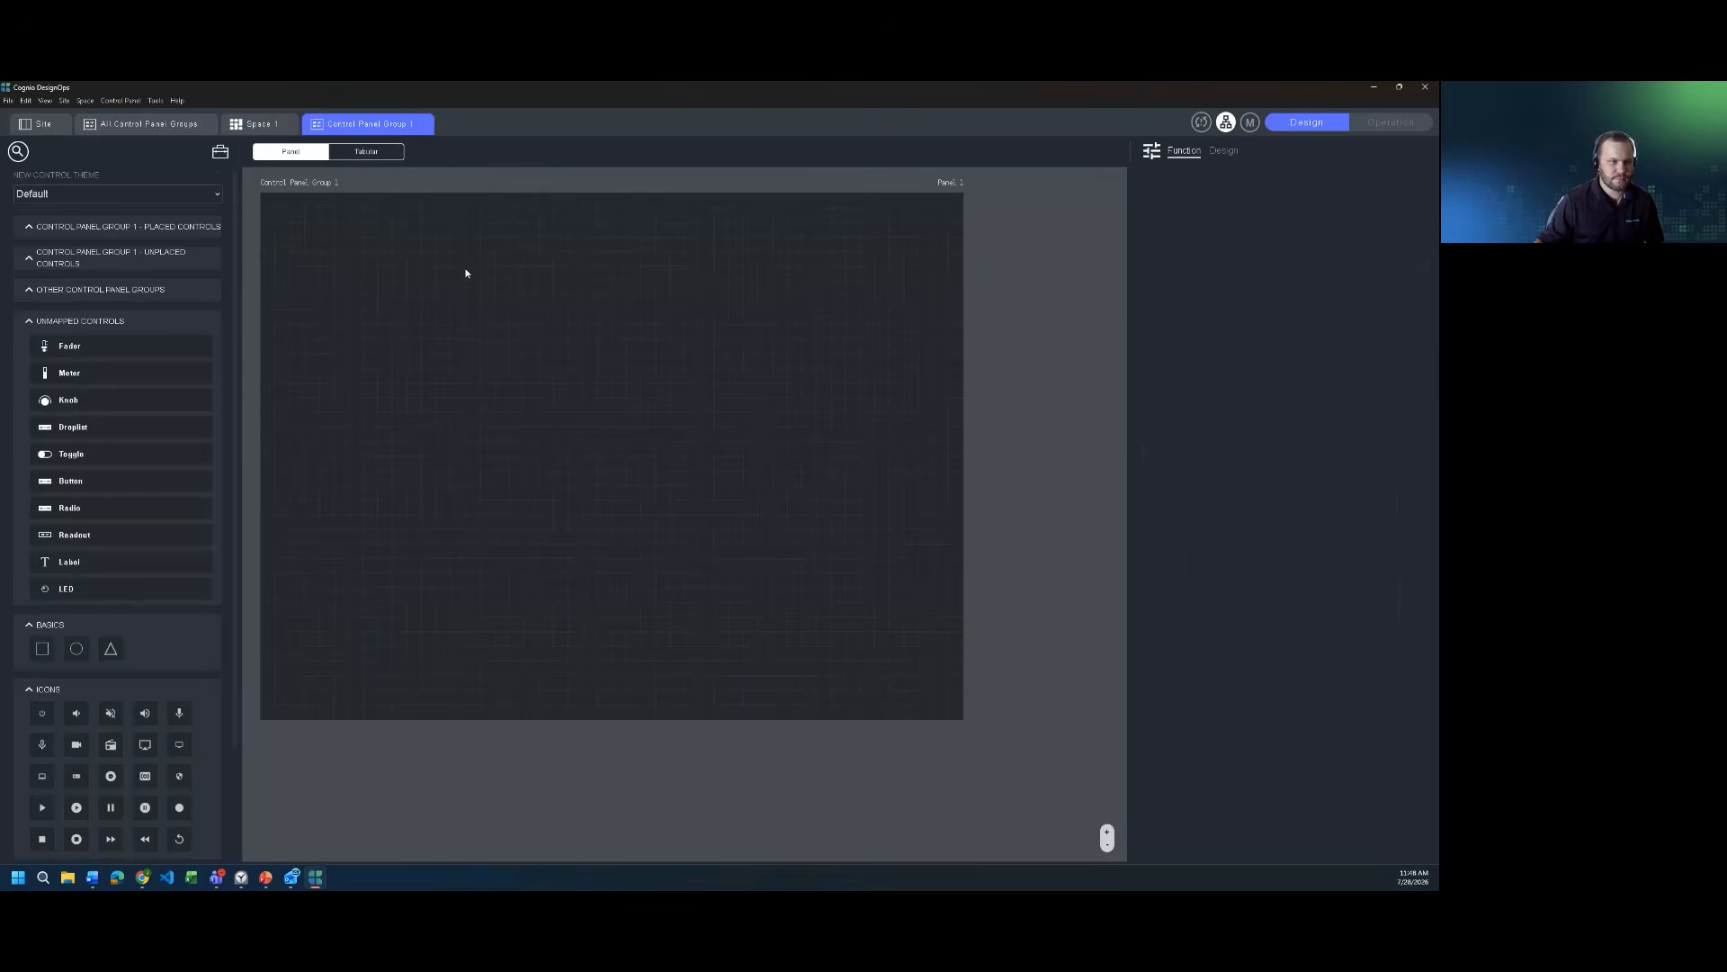
Place an unmapped button in the panel's upper-left area, set its mode to Parameter and map it to Event 1 On of Event #1
{"action": "left_click_drag", "start_coordinate": [90, 480], "coordinate": [407, 324]}
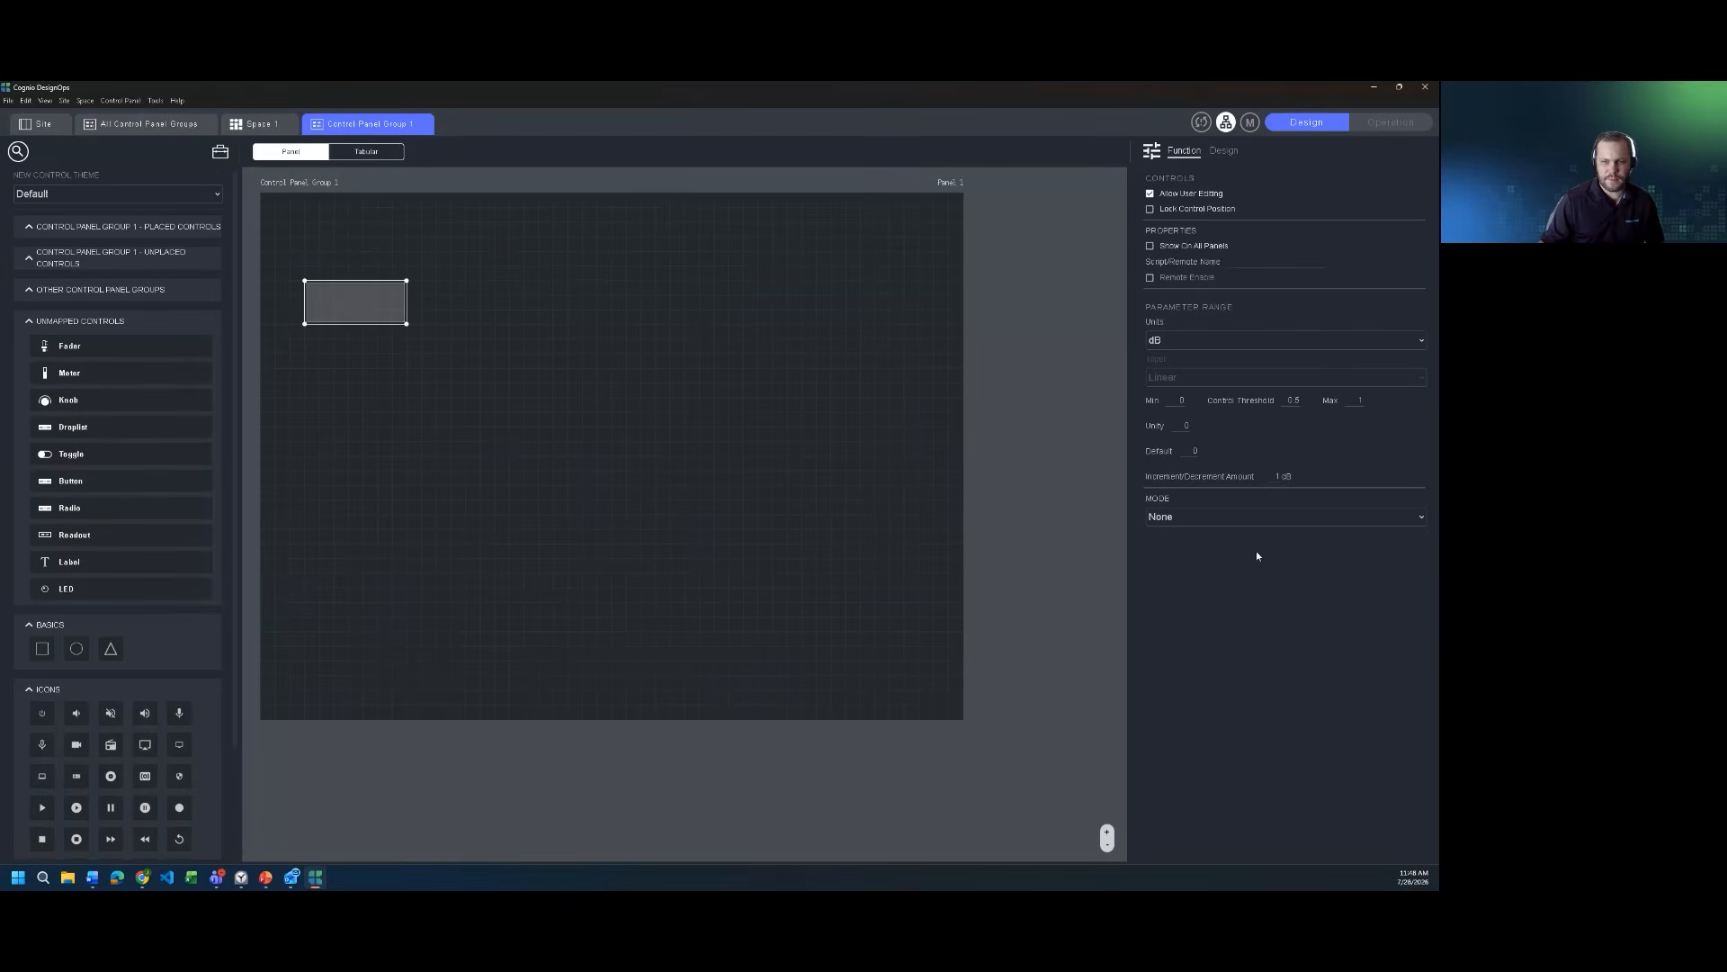
{"action": "left_click", "coordinate": [1246, 516]}
{"action": "left_click", "coordinate": [1217, 559]}
{"action": "left_click", "coordinate": [1213, 567]}
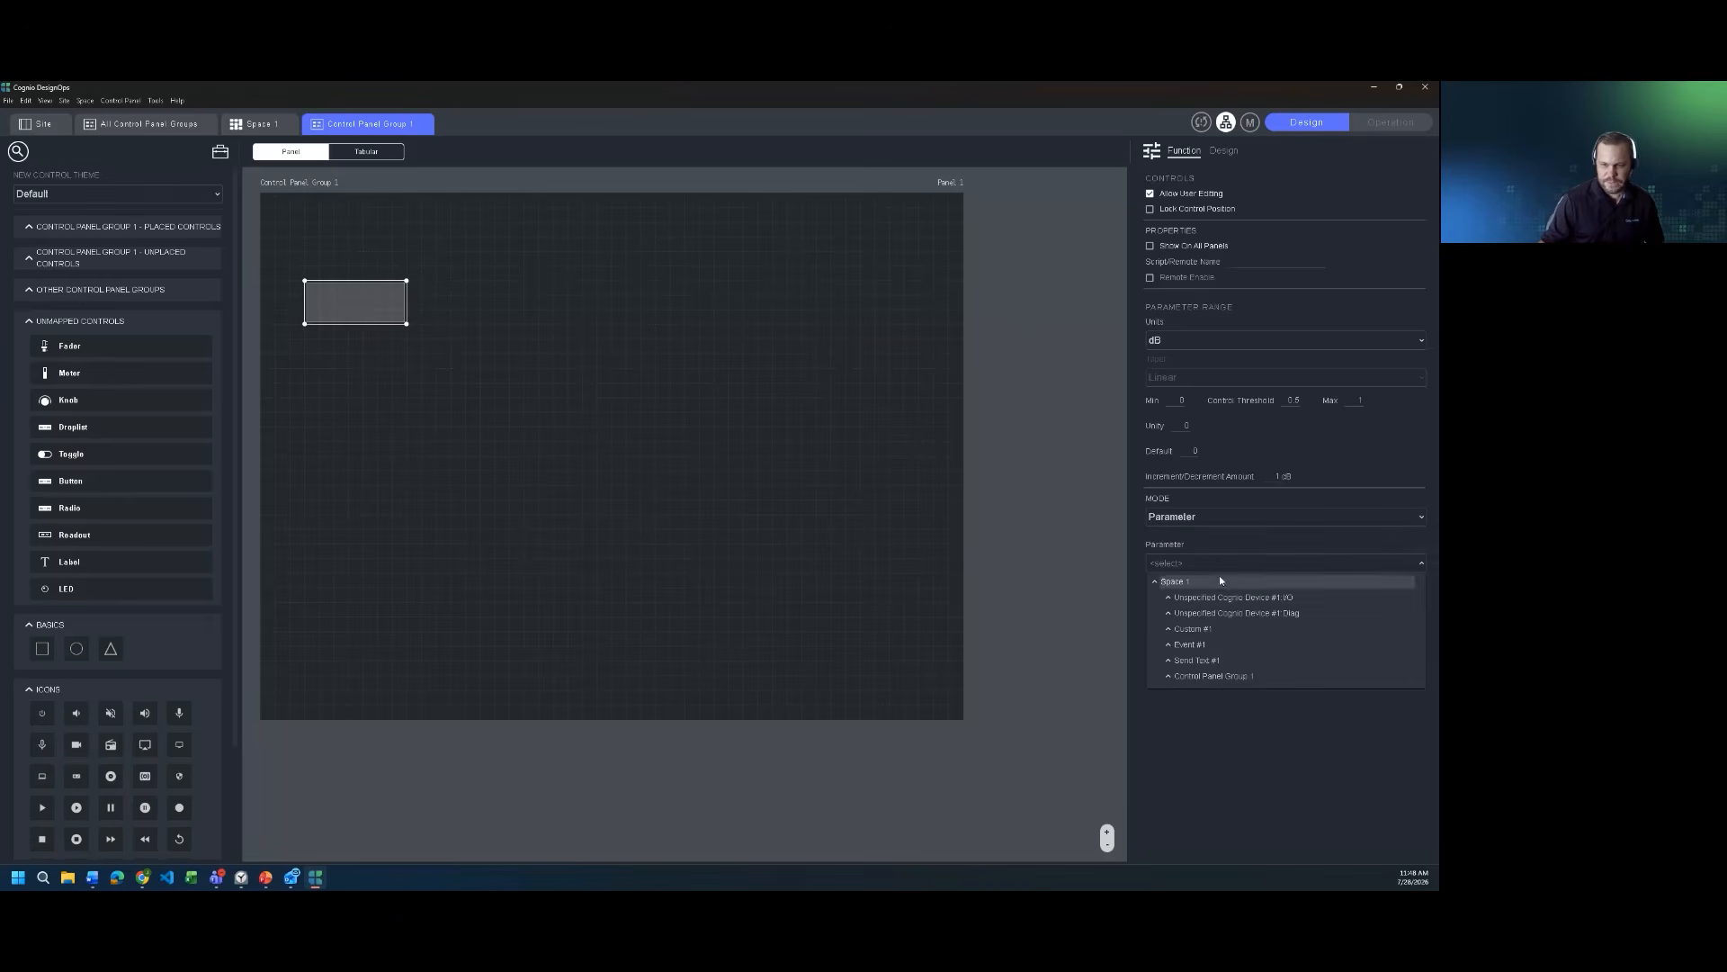
{"action": "left_click", "coordinate": [1170, 662]}
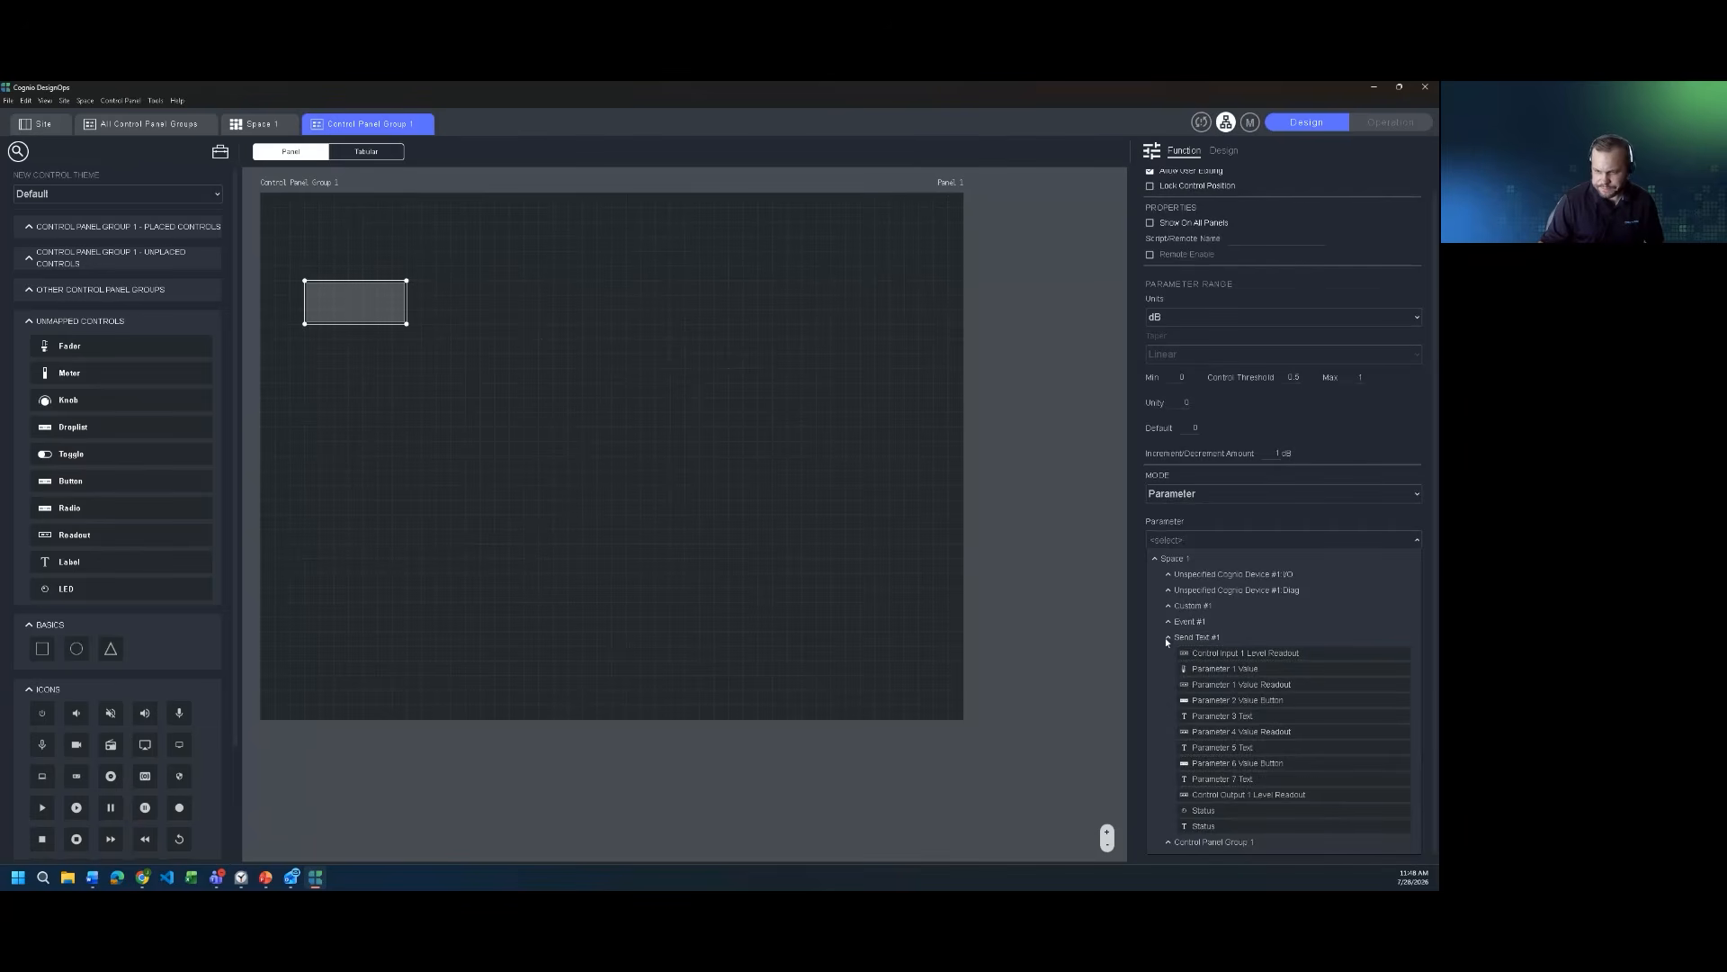
{"action": "left_click", "coordinate": [1167, 637]}
{"action": "left_click", "coordinate": [1169, 646]}
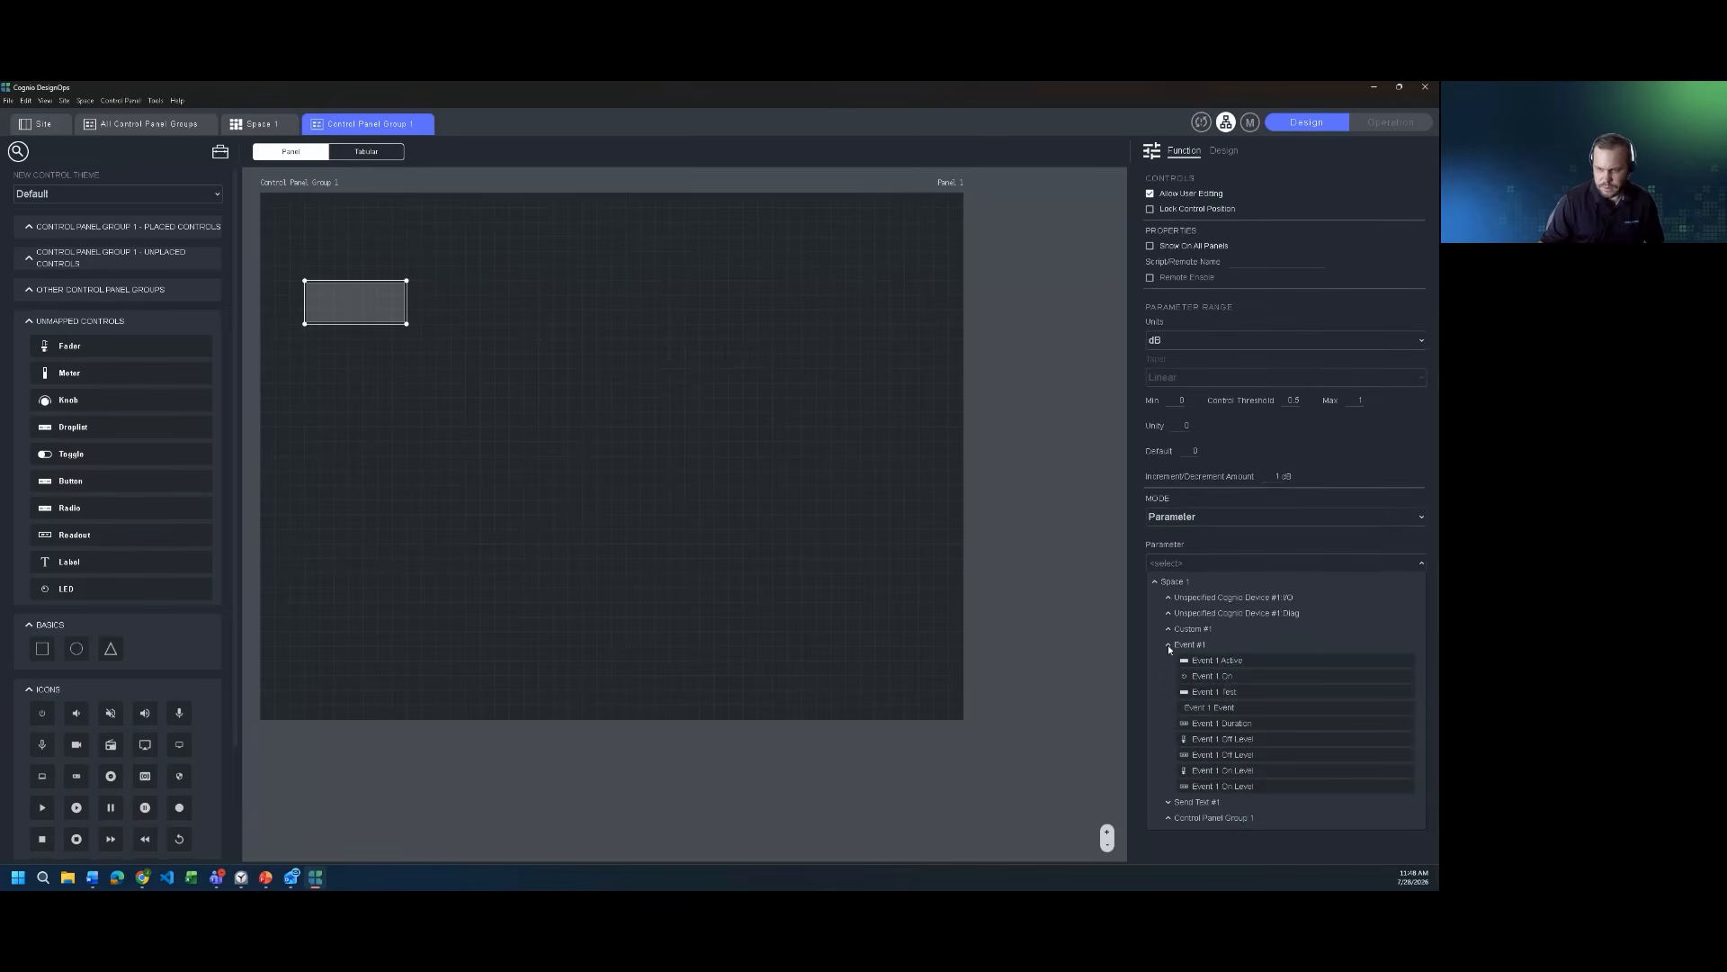
{"action": "left_click", "coordinate": [1215, 676]}
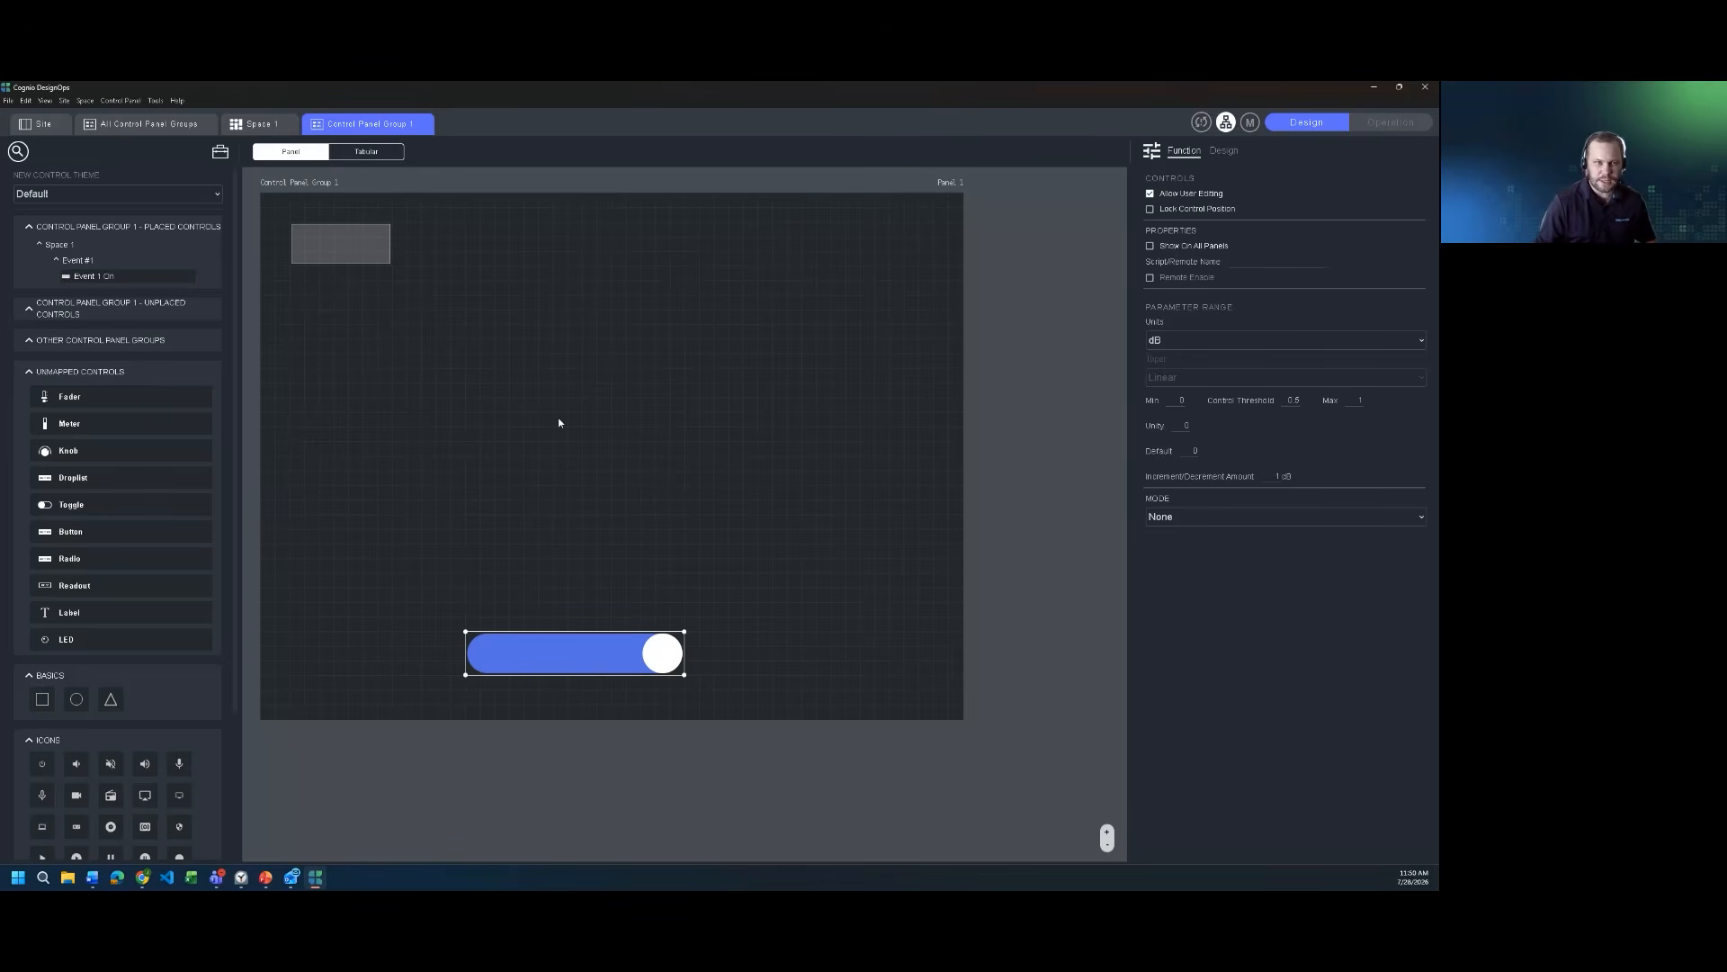
Return to Space 1 and move the Send Text module one column to the right
{"action": "left_click", "coordinate": [258, 123]}
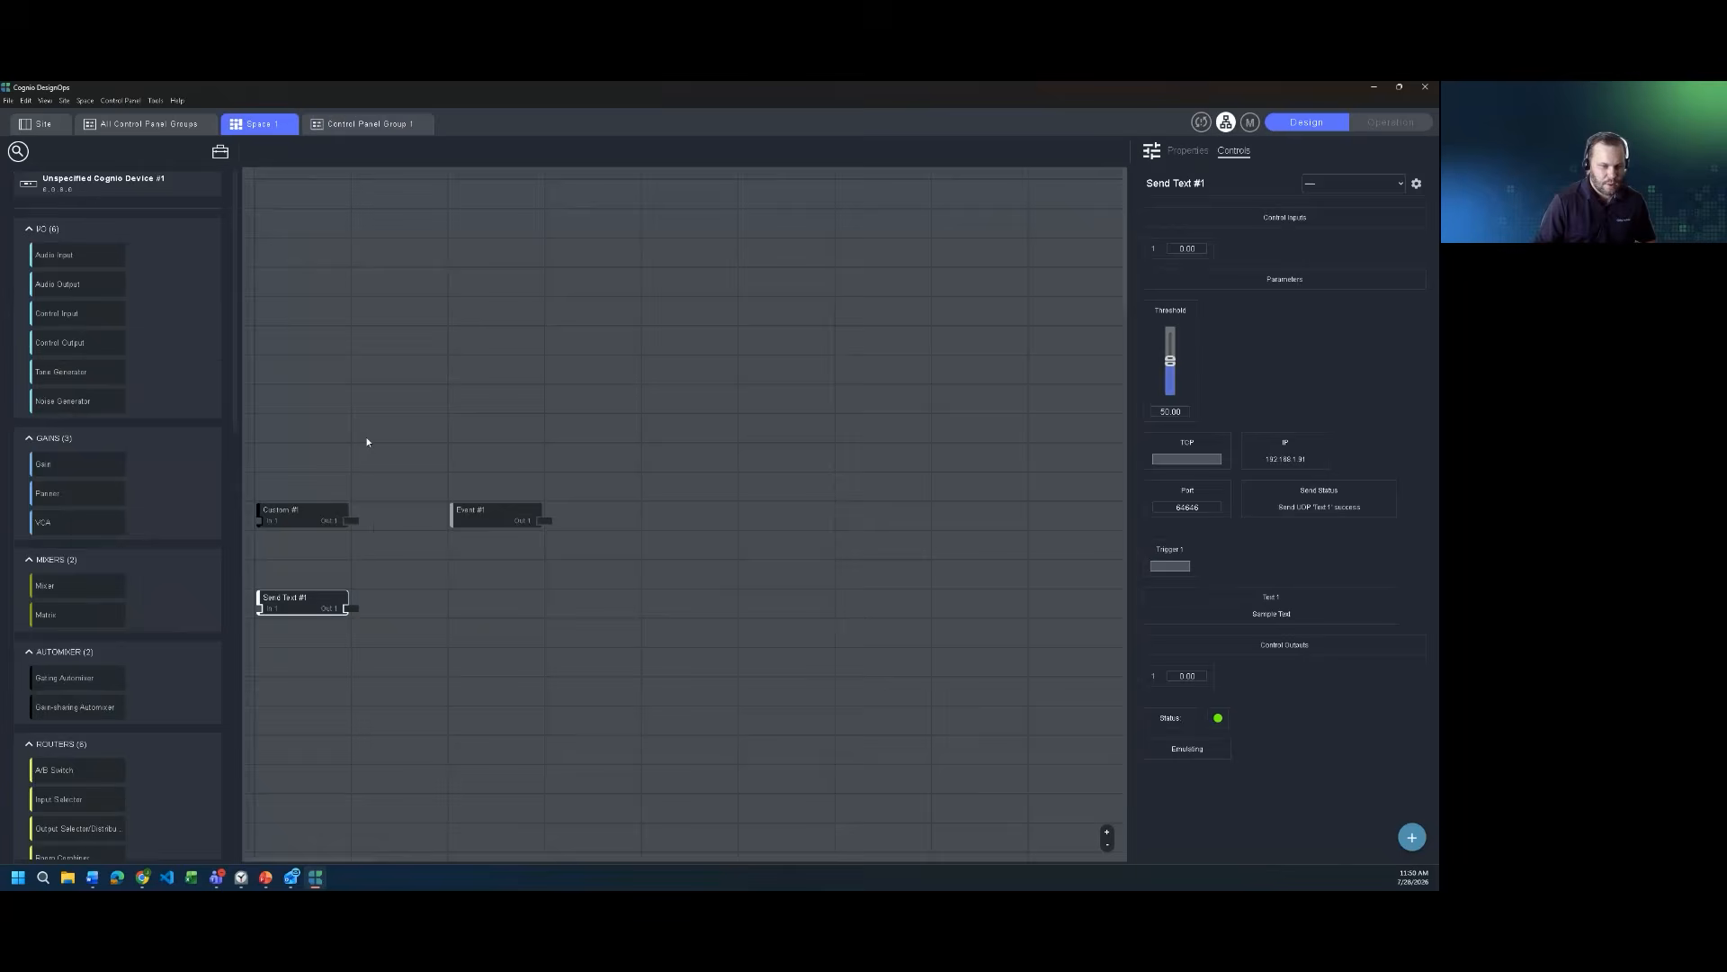
{"action": "left_click_drag", "start_coordinate": [277, 596], "coordinate": [374, 594]}
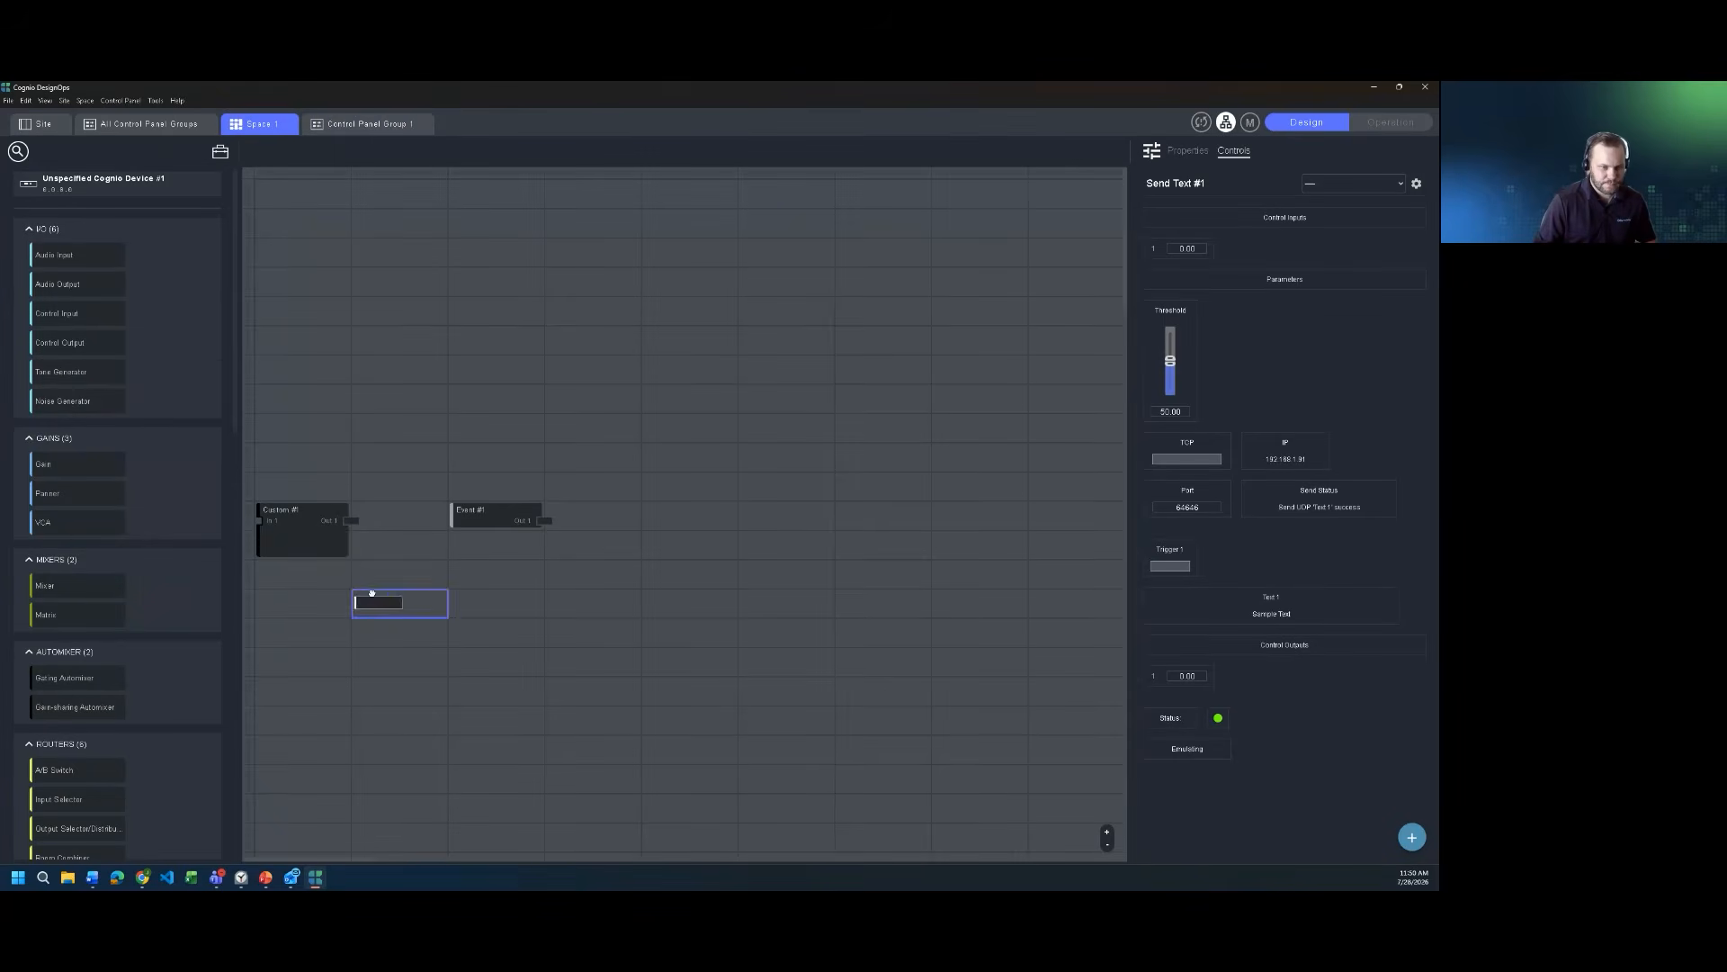
Enable audio inputs on the Custom module and move it up and one column right, aligned above the Send Text module
{"action": "left_click", "coordinate": [281, 511]}
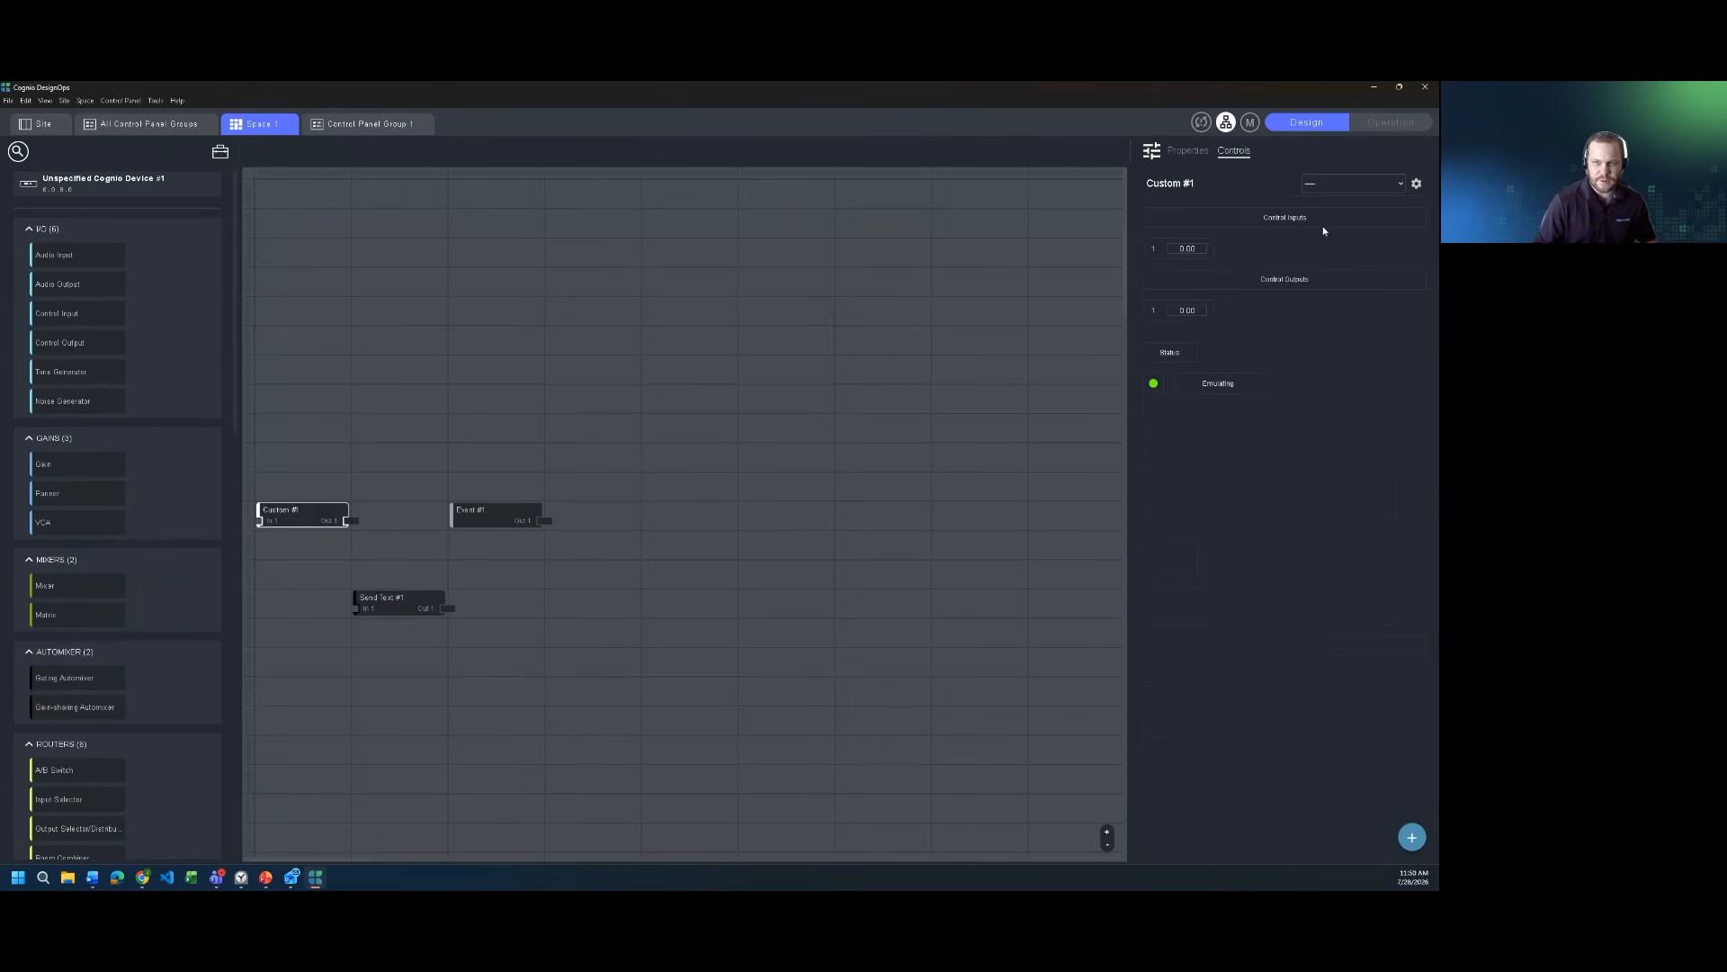
{"action": "left_click", "coordinate": [1202, 153]}
{"action": "left_click", "coordinate": [1153, 571]}
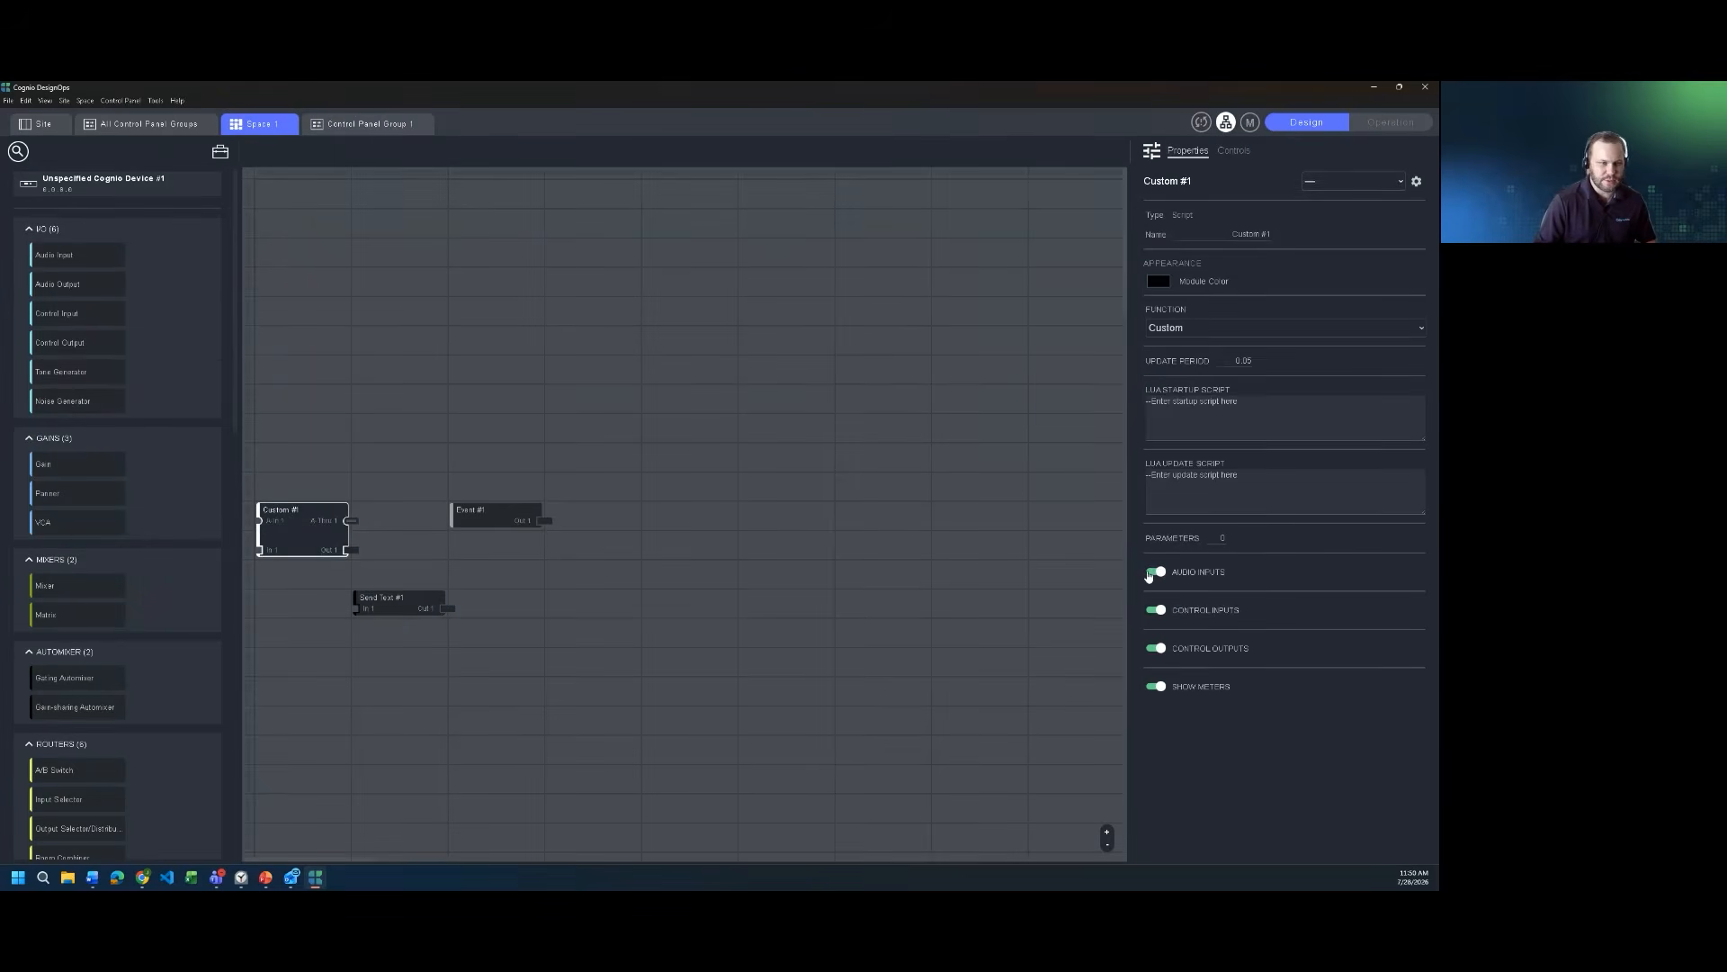
{"action": "left_click_drag", "start_coordinate": [261, 511], "coordinate": [260, 421]}
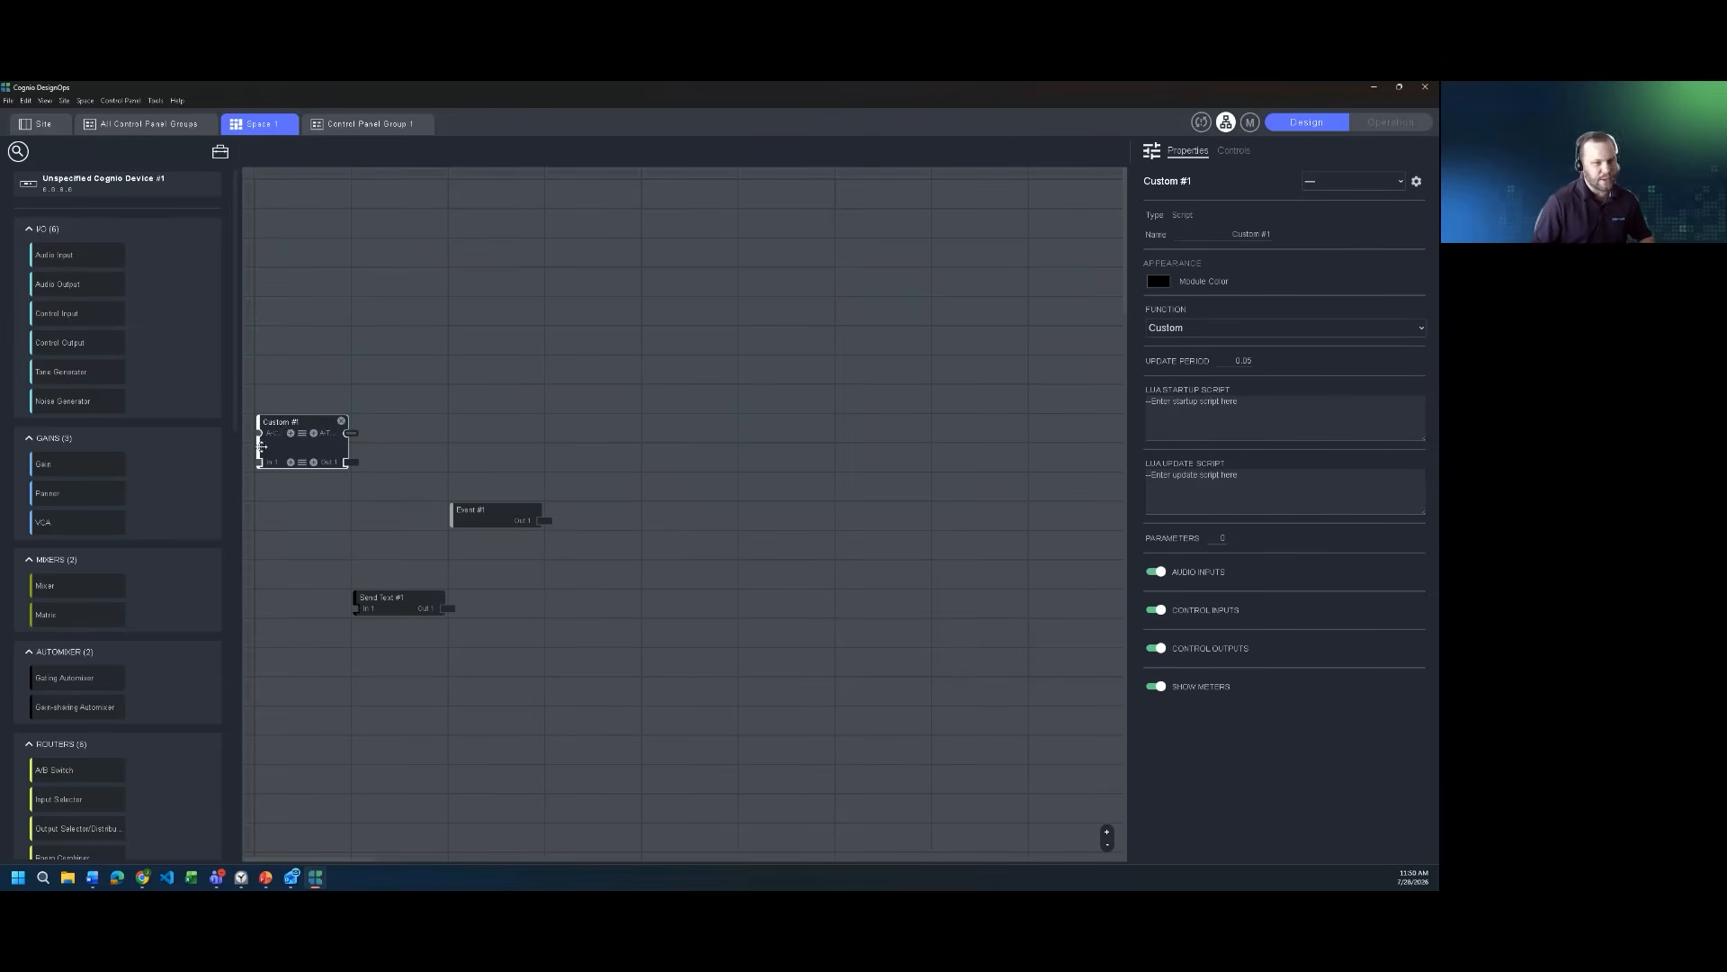
{"action": "left_click_drag", "start_coordinate": [294, 422], "coordinate": [369, 421]}
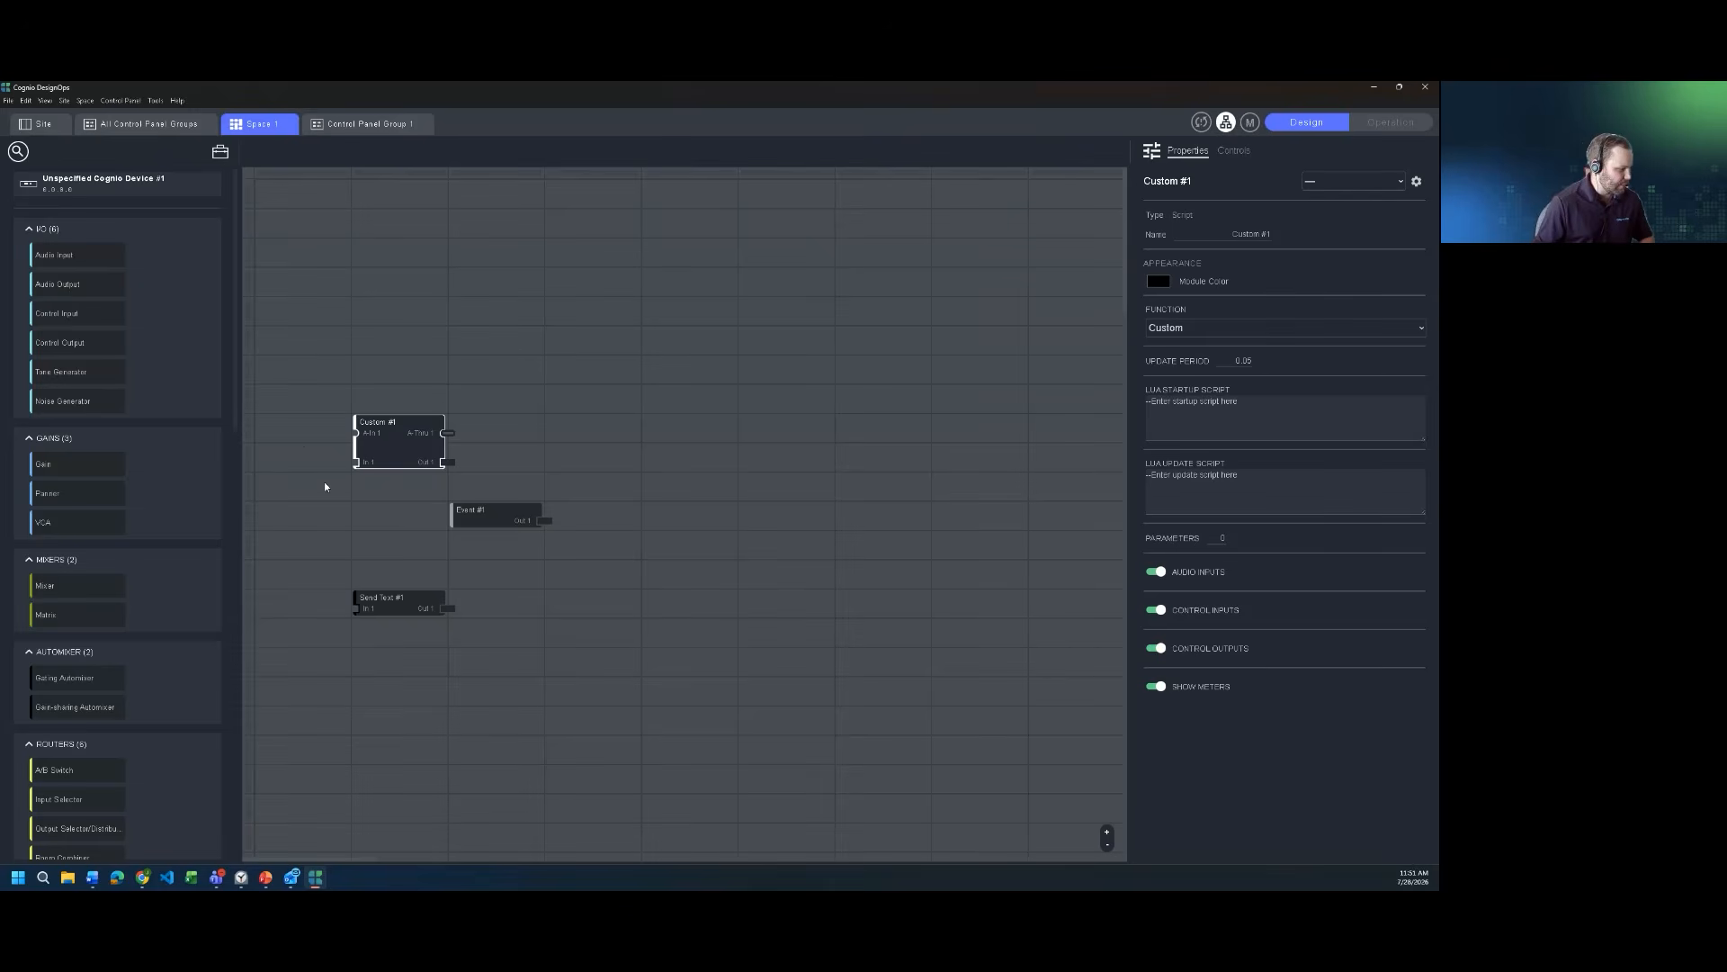
Look through the categories of modules available for the space, from I/O and gains to dynamics
{"action": "mouse_move", "coordinate": [383, 454]}
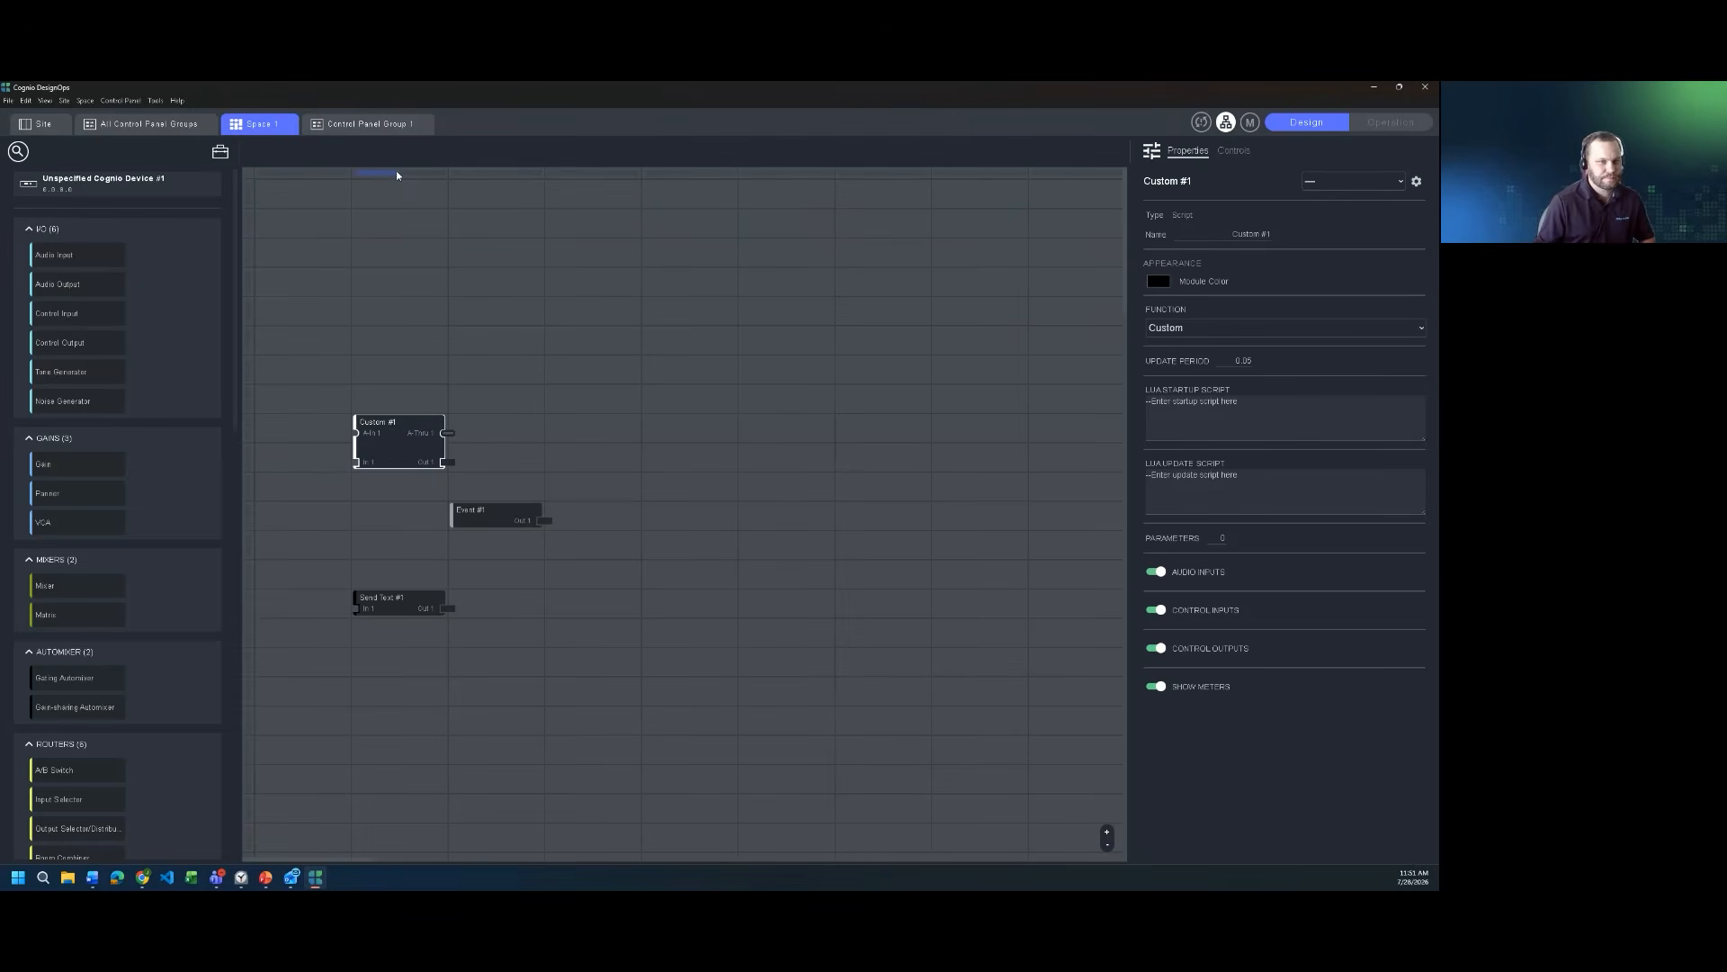
{"action": "scroll", "coordinate": [138, 525], "scroll_direction": "down", "scroll_amount": 3}
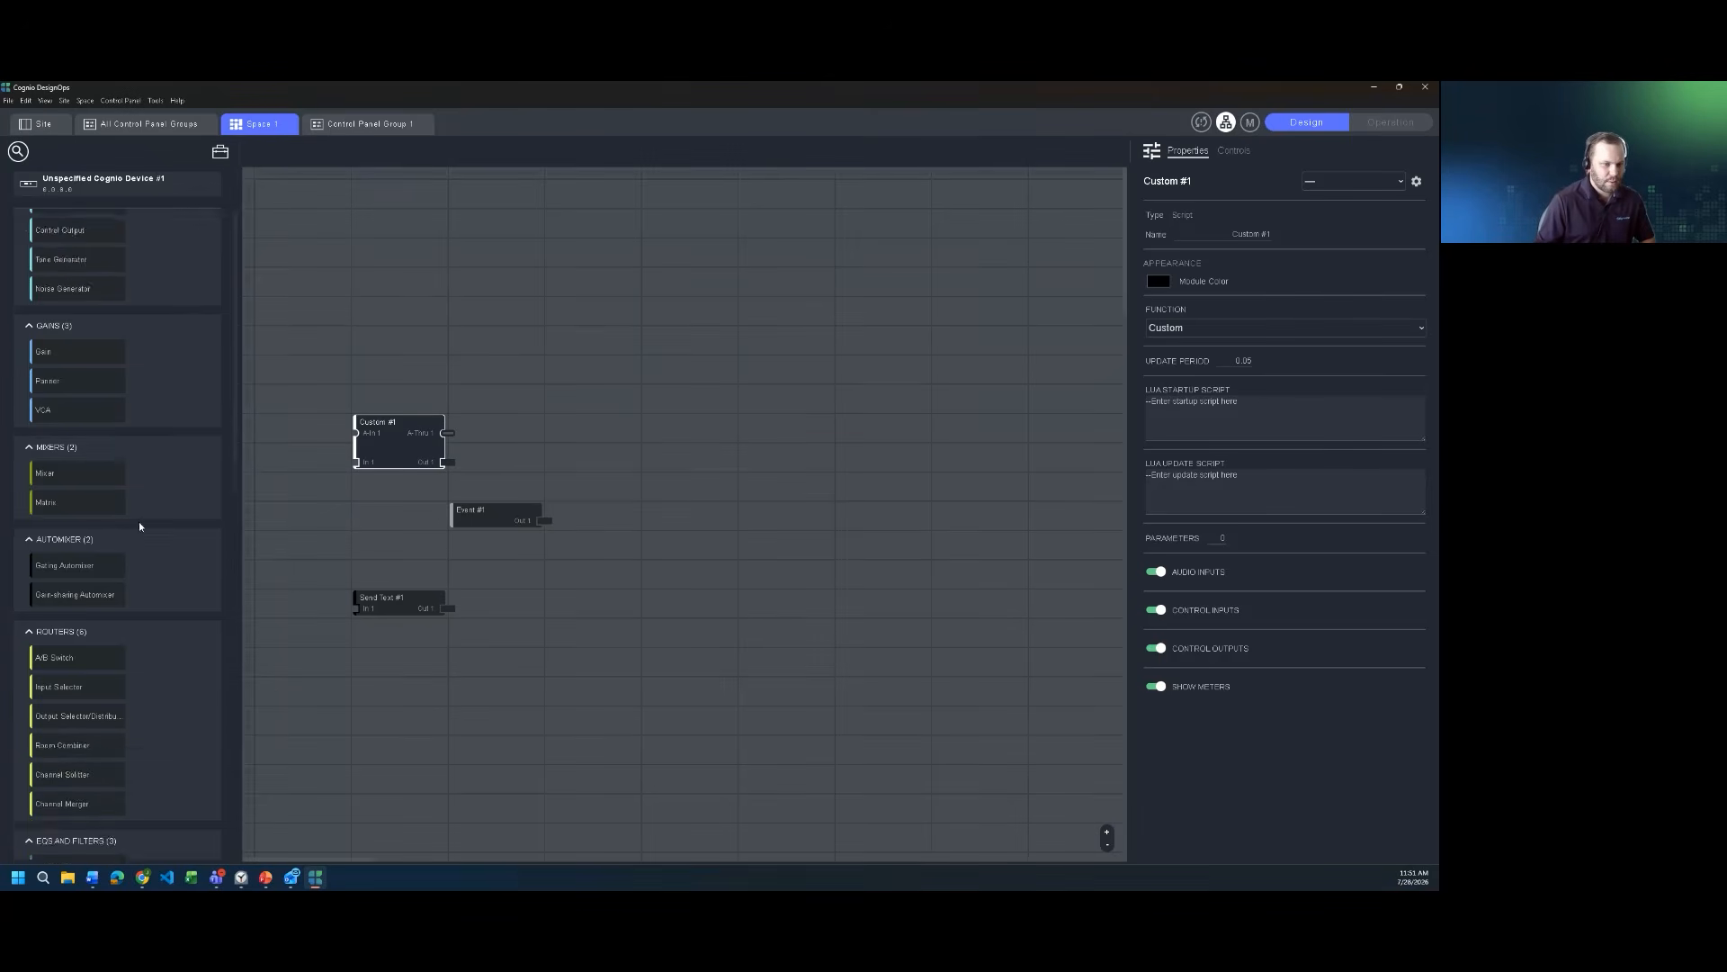
{"action": "scroll", "coordinate": [141, 520], "scroll_direction": "up", "scroll_amount": 3}
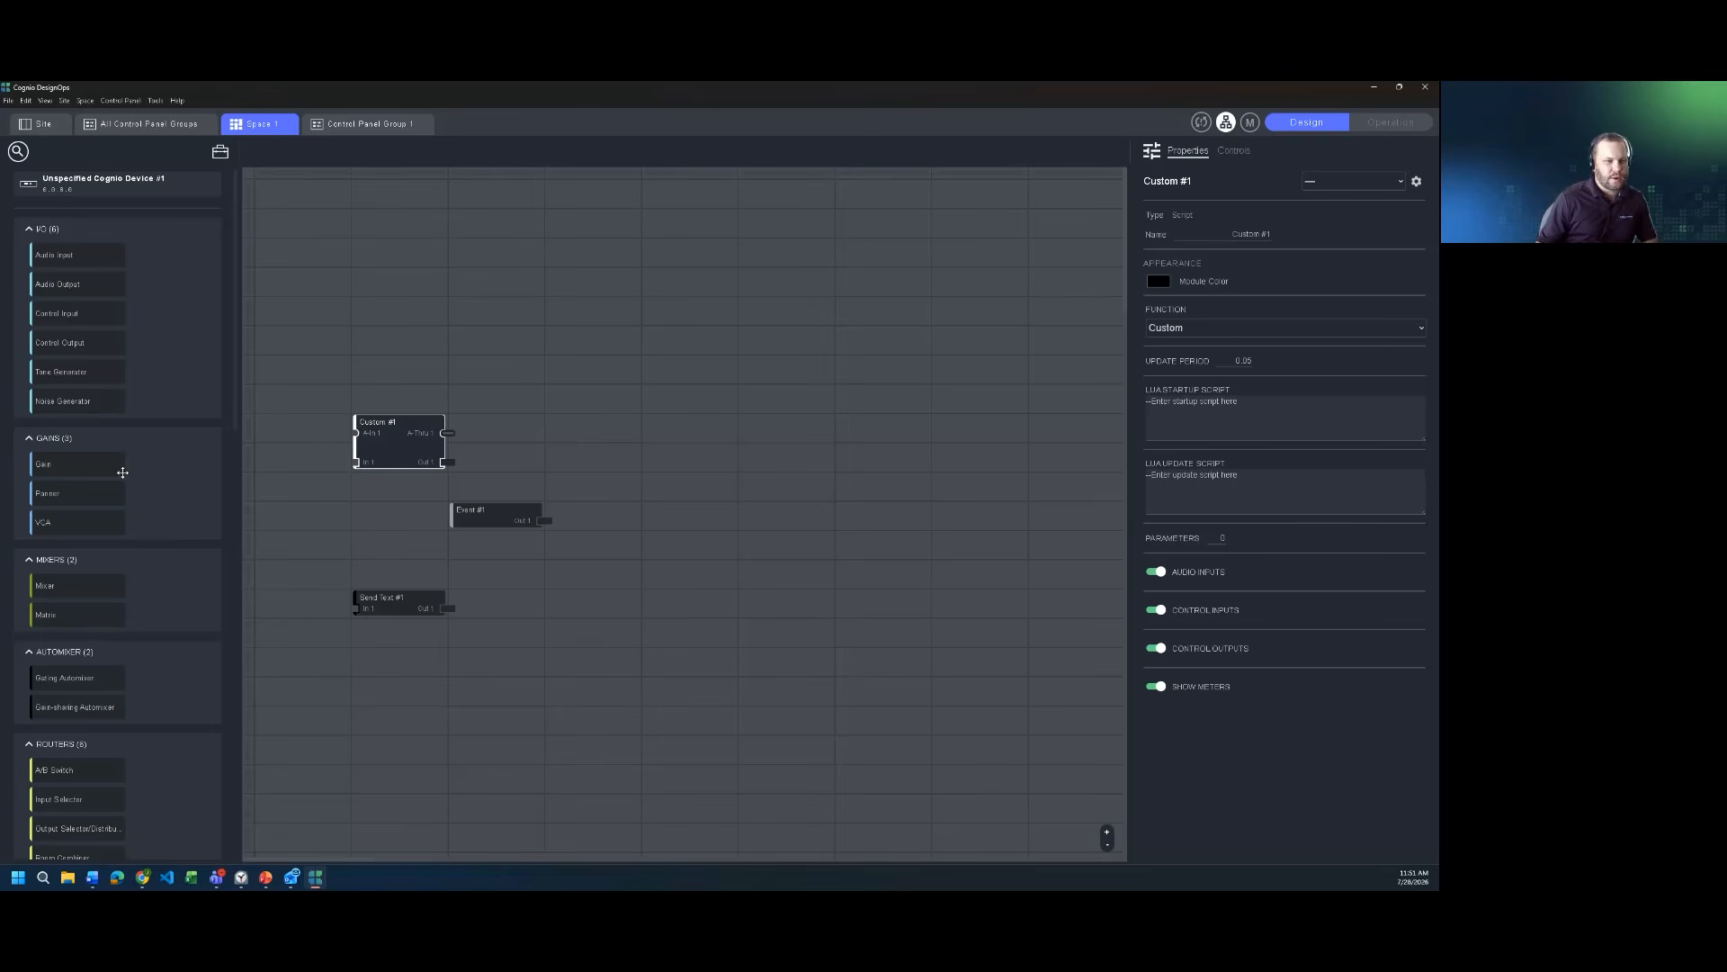
{"action": "scroll", "coordinate": [123, 508], "scroll_direction": "down", "scroll_amount": 8}
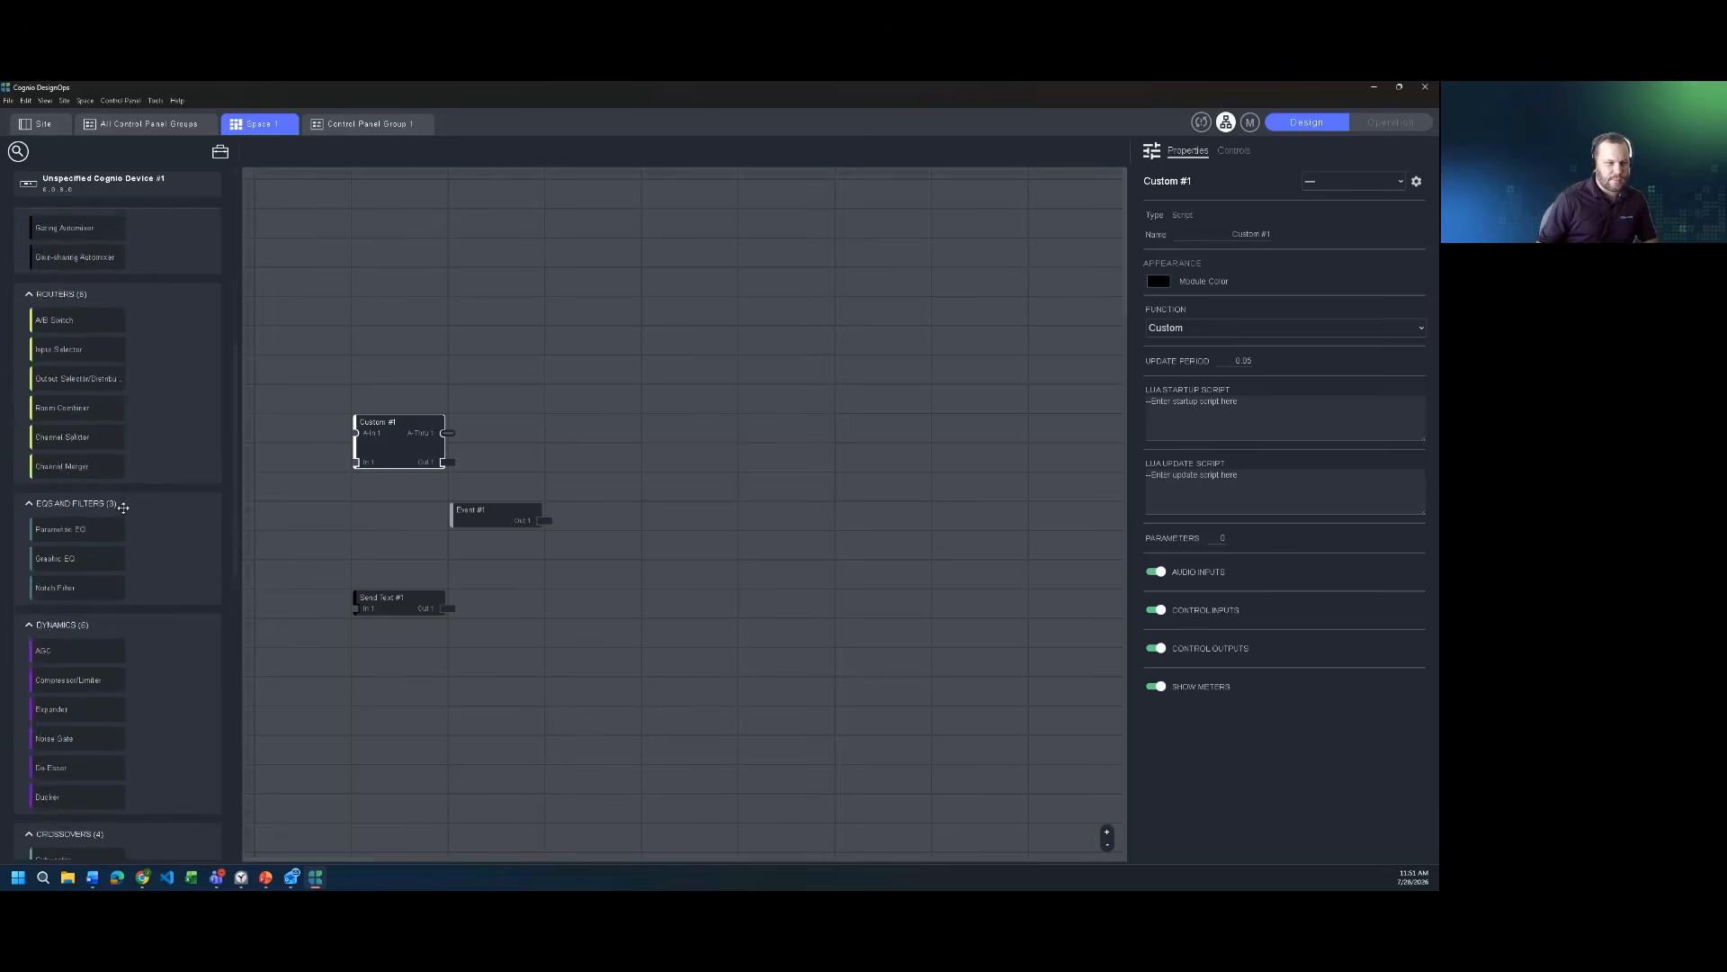
{"action": "scroll", "coordinate": [123, 507], "scroll_direction": "up", "scroll_amount": 8}
{"action": "scroll", "coordinate": [125, 509], "scroll_direction": "down", "scroll_amount": 12}
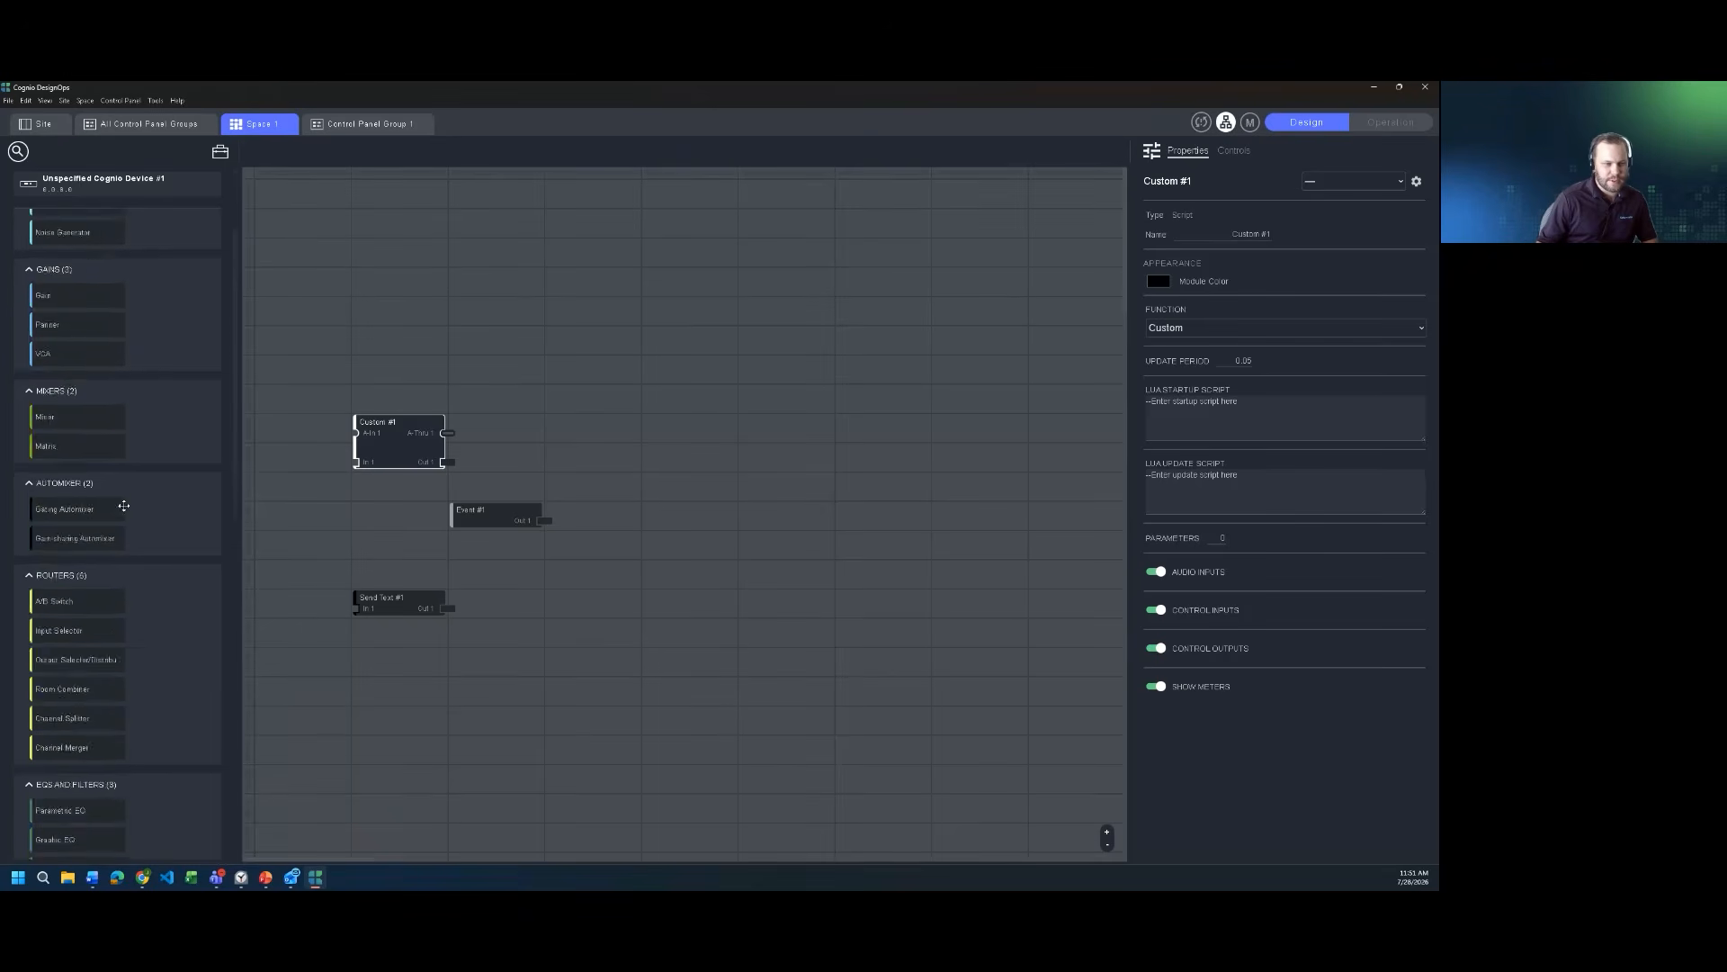
{"action": "scroll", "coordinate": [126, 506], "scroll_direction": "up", "scroll_amount": 10}
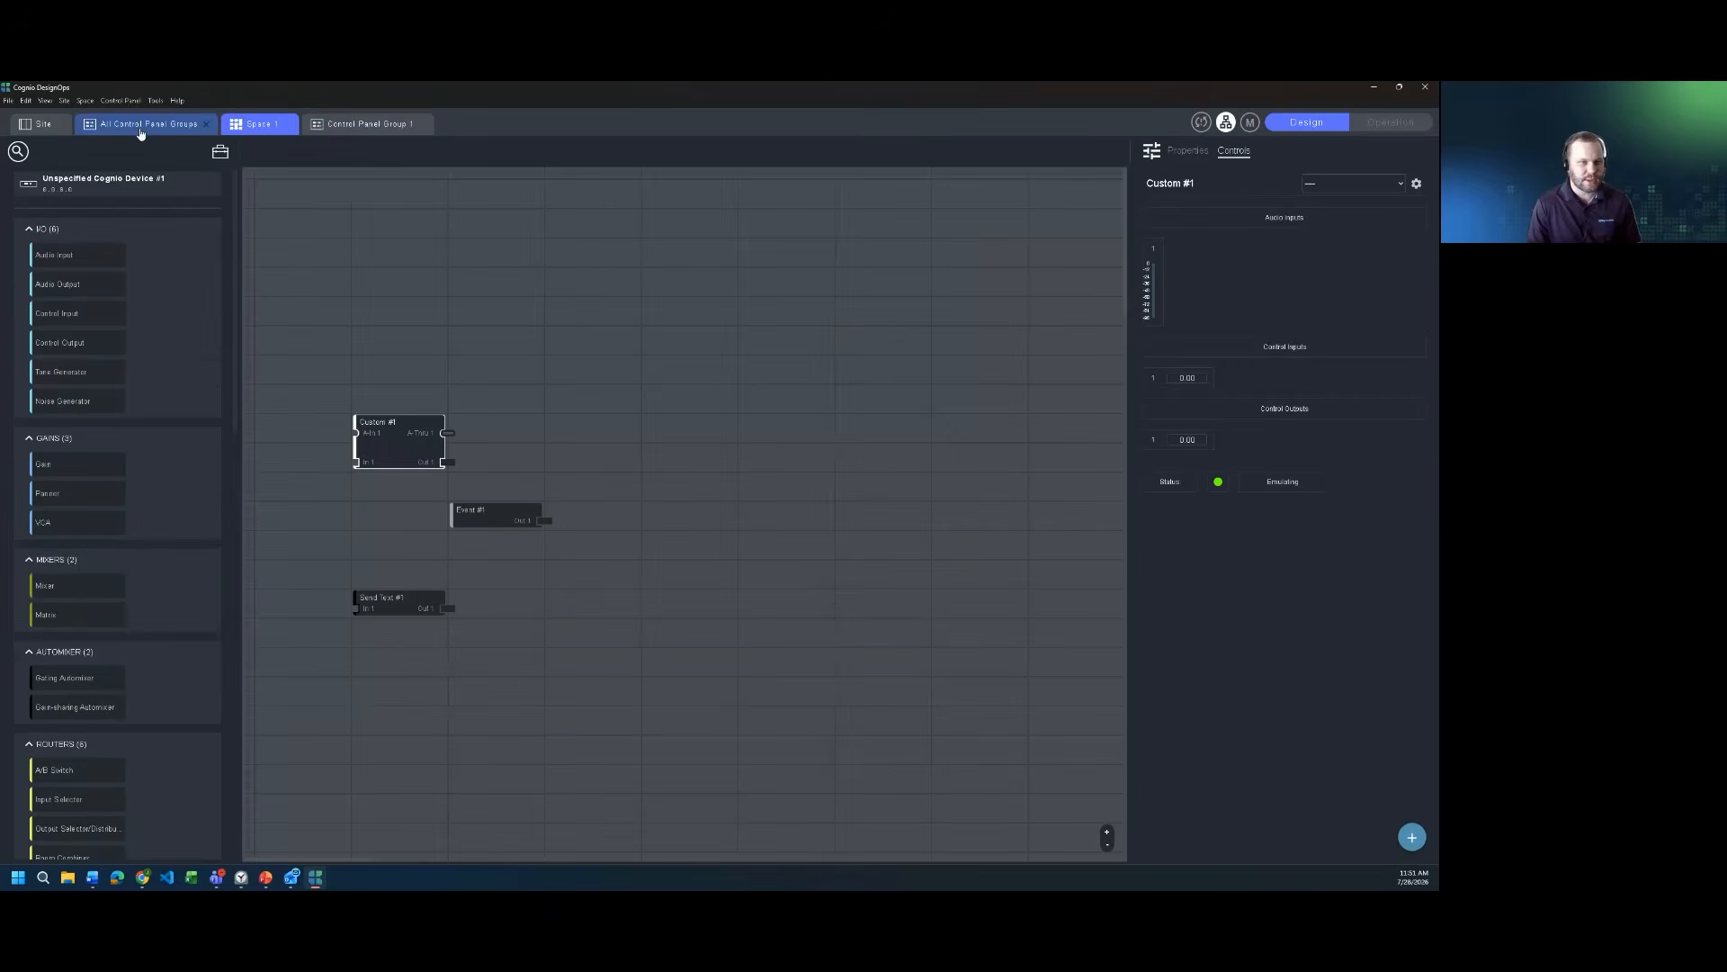
Check the overview of all control panel groups against the site, and add a second control panel group to the device
{"action": "left_click", "coordinate": [180, 123]}
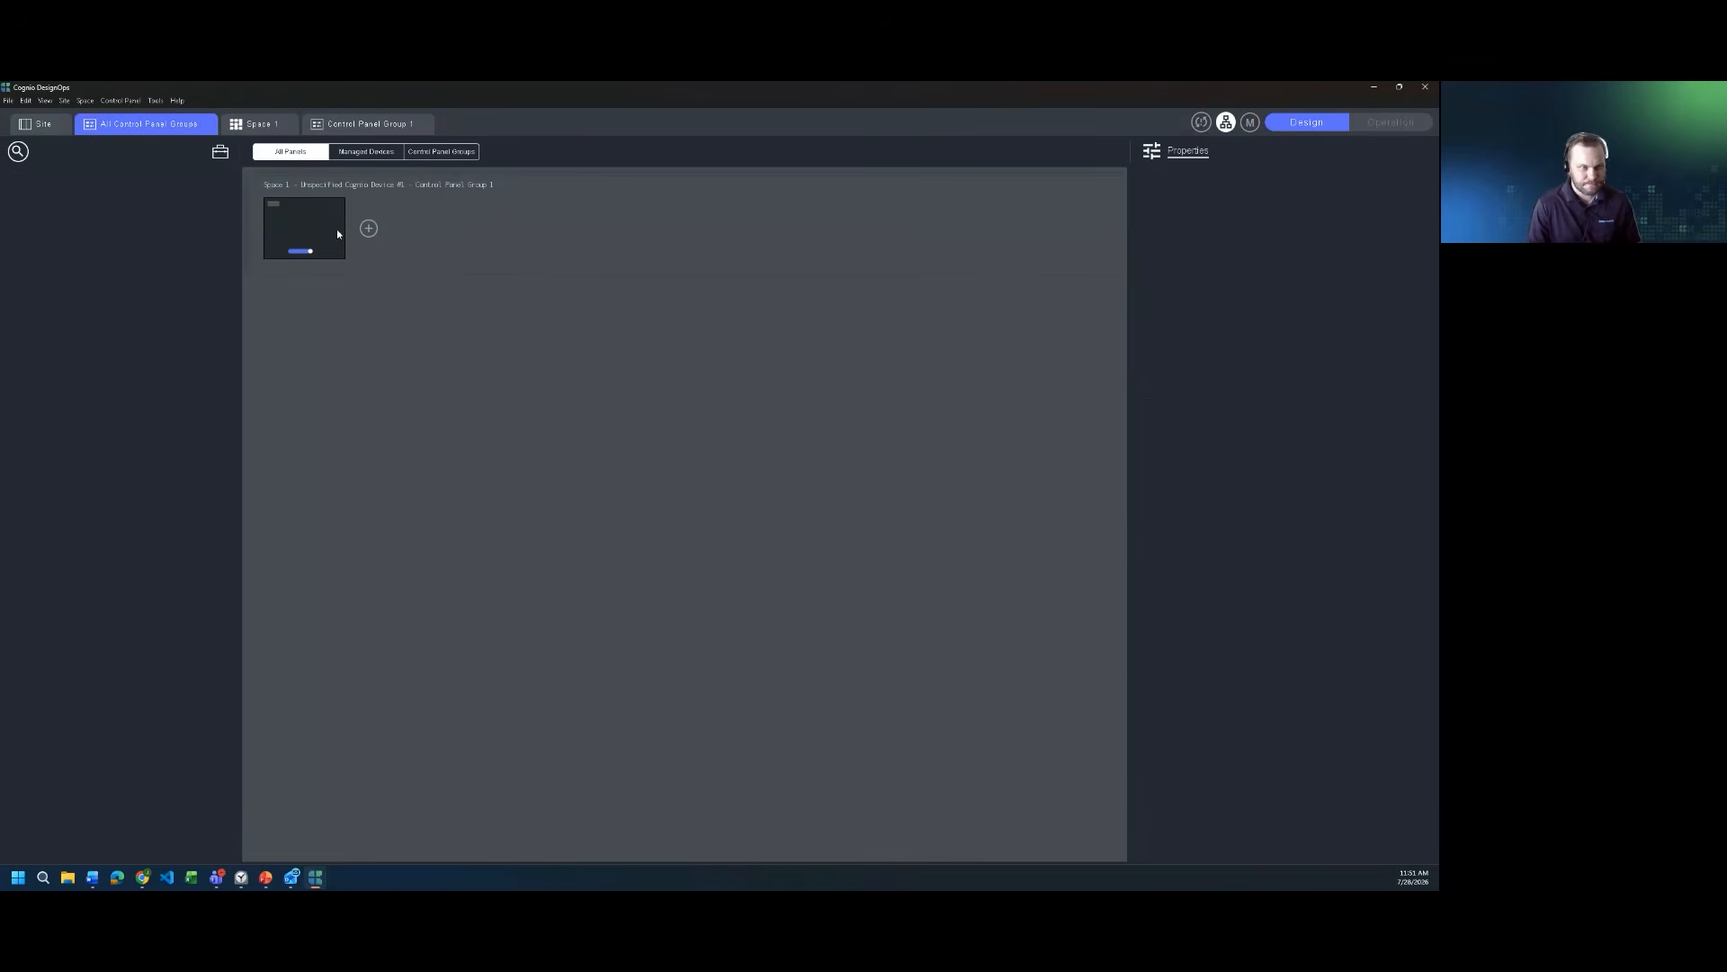
{"action": "left_click", "coordinate": [50, 129]}
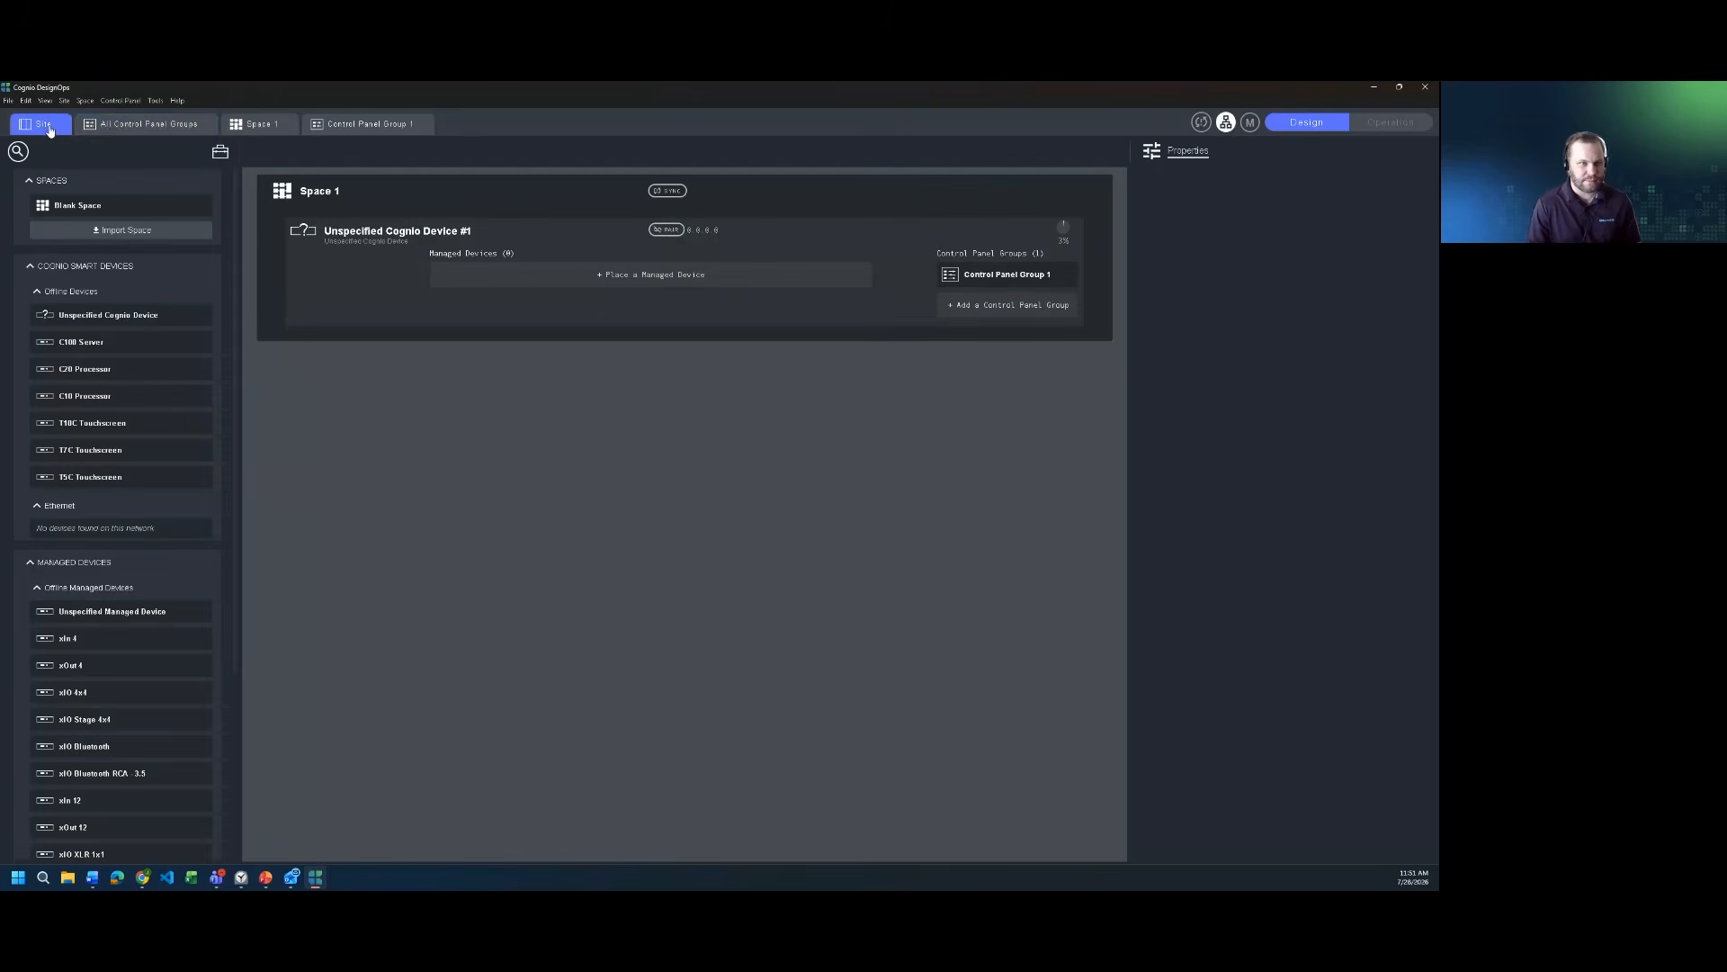
{"action": "left_click", "coordinate": [105, 127]}
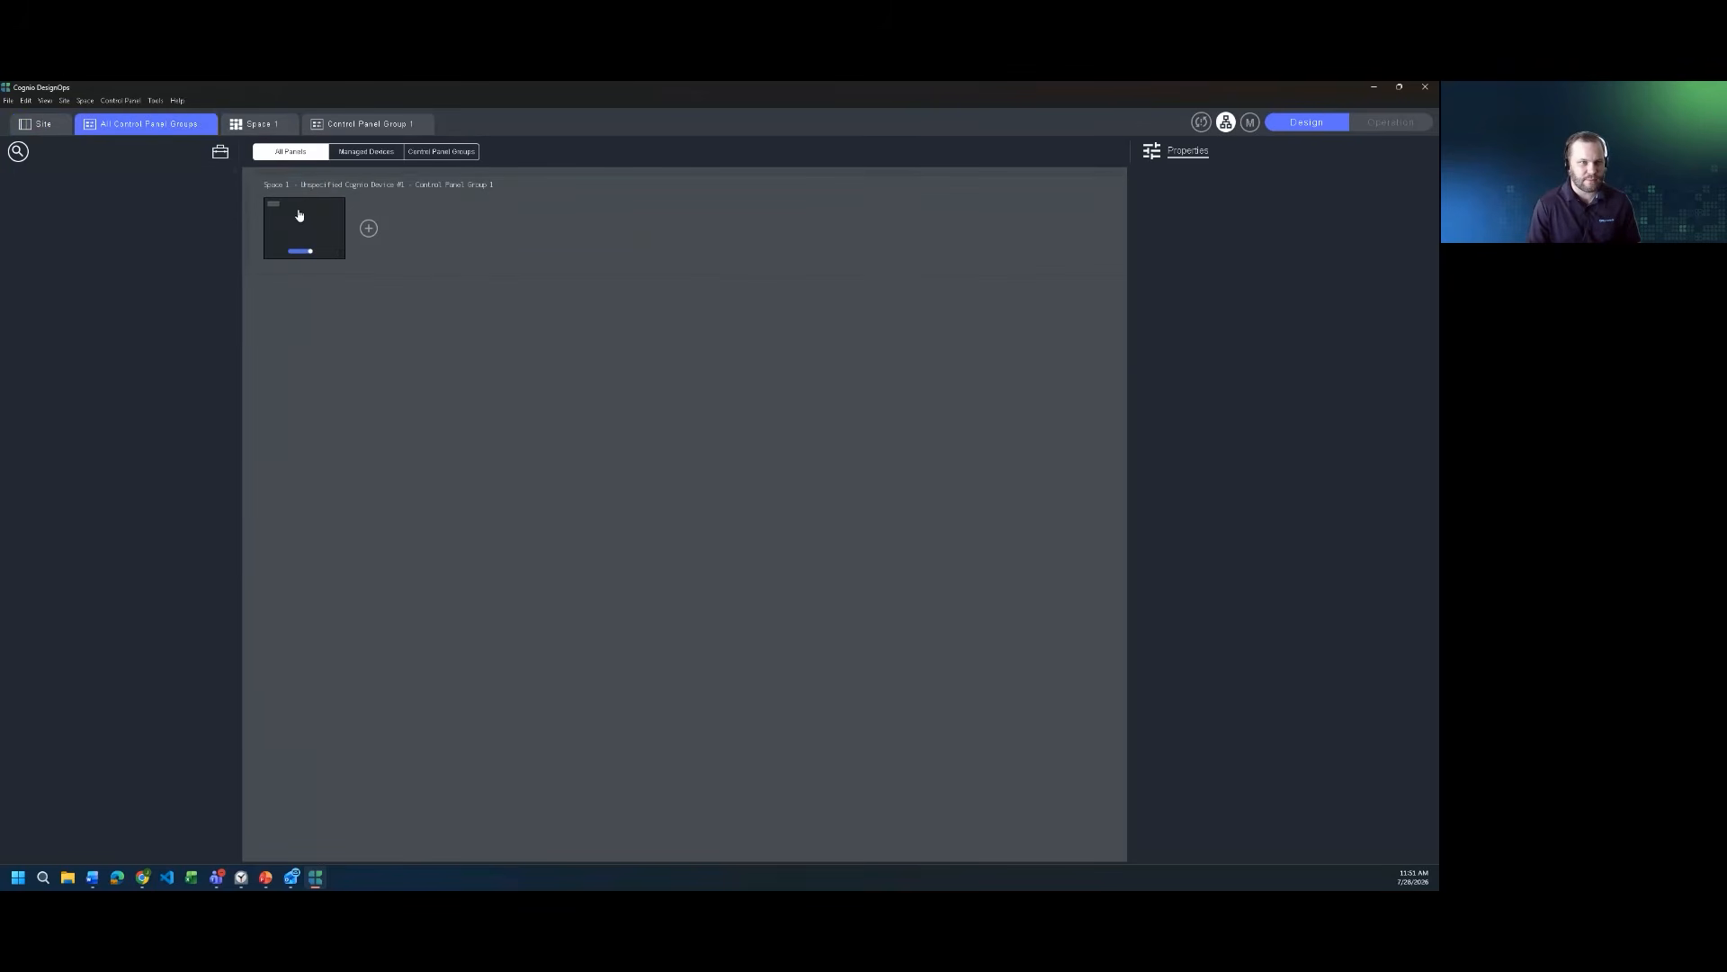
{"action": "left_click", "coordinate": [47, 126]}
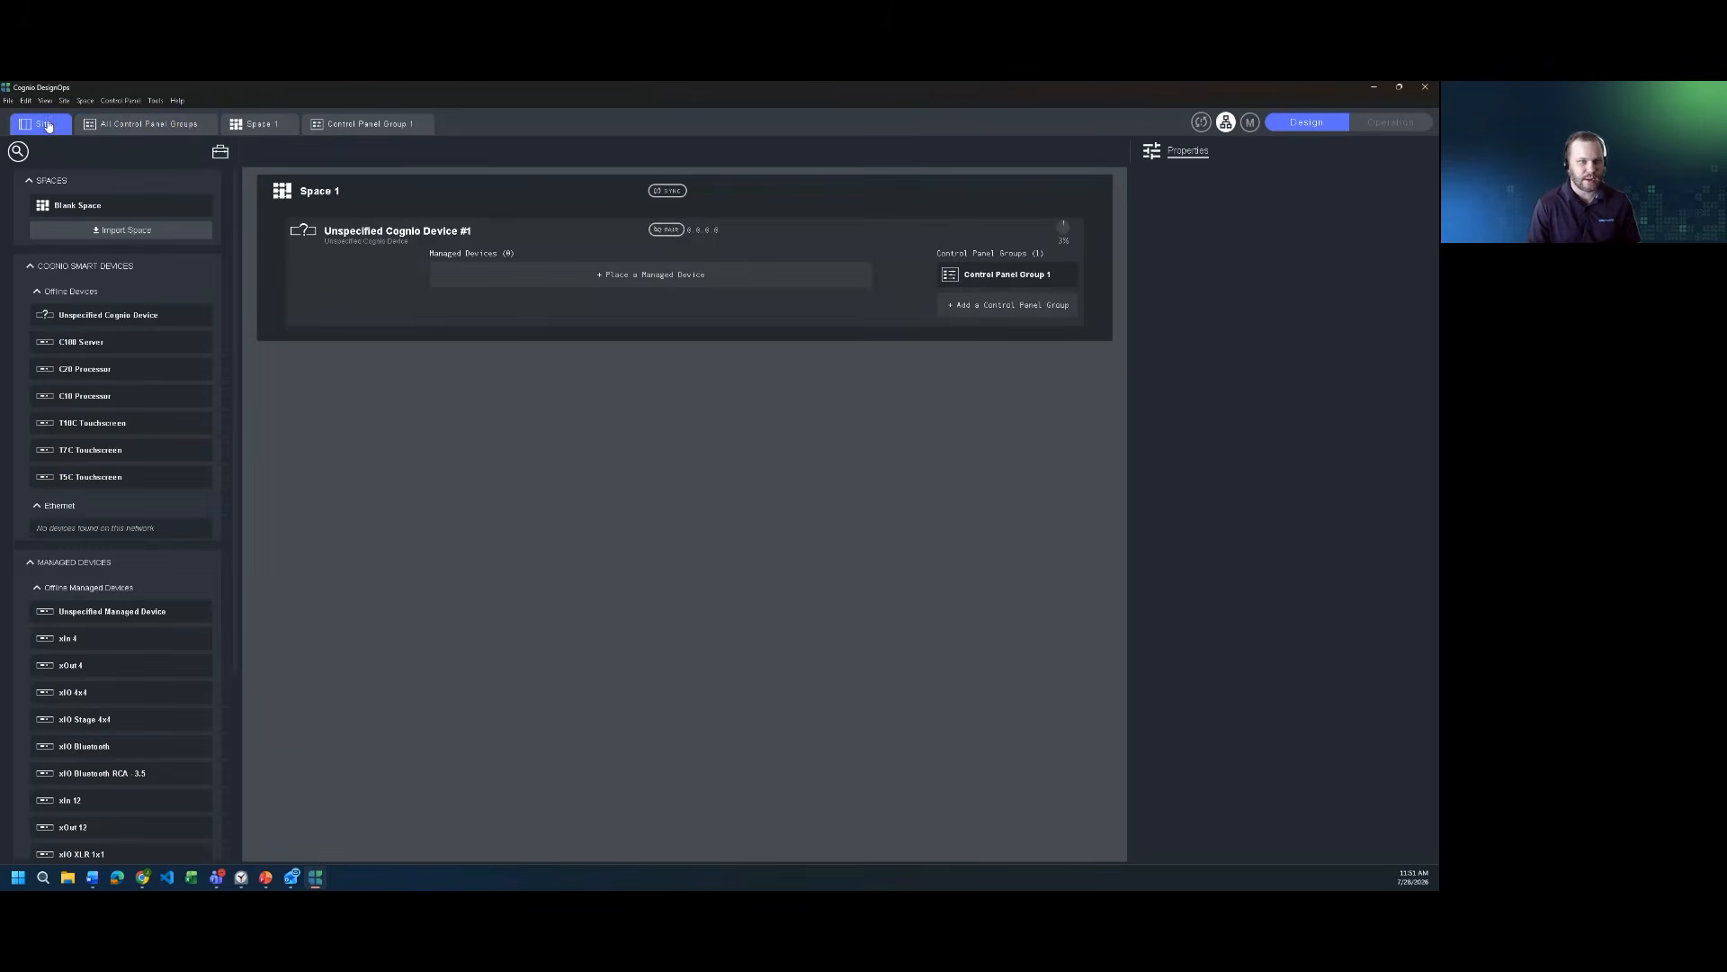
{"action": "left_click", "coordinate": [1012, 308]}
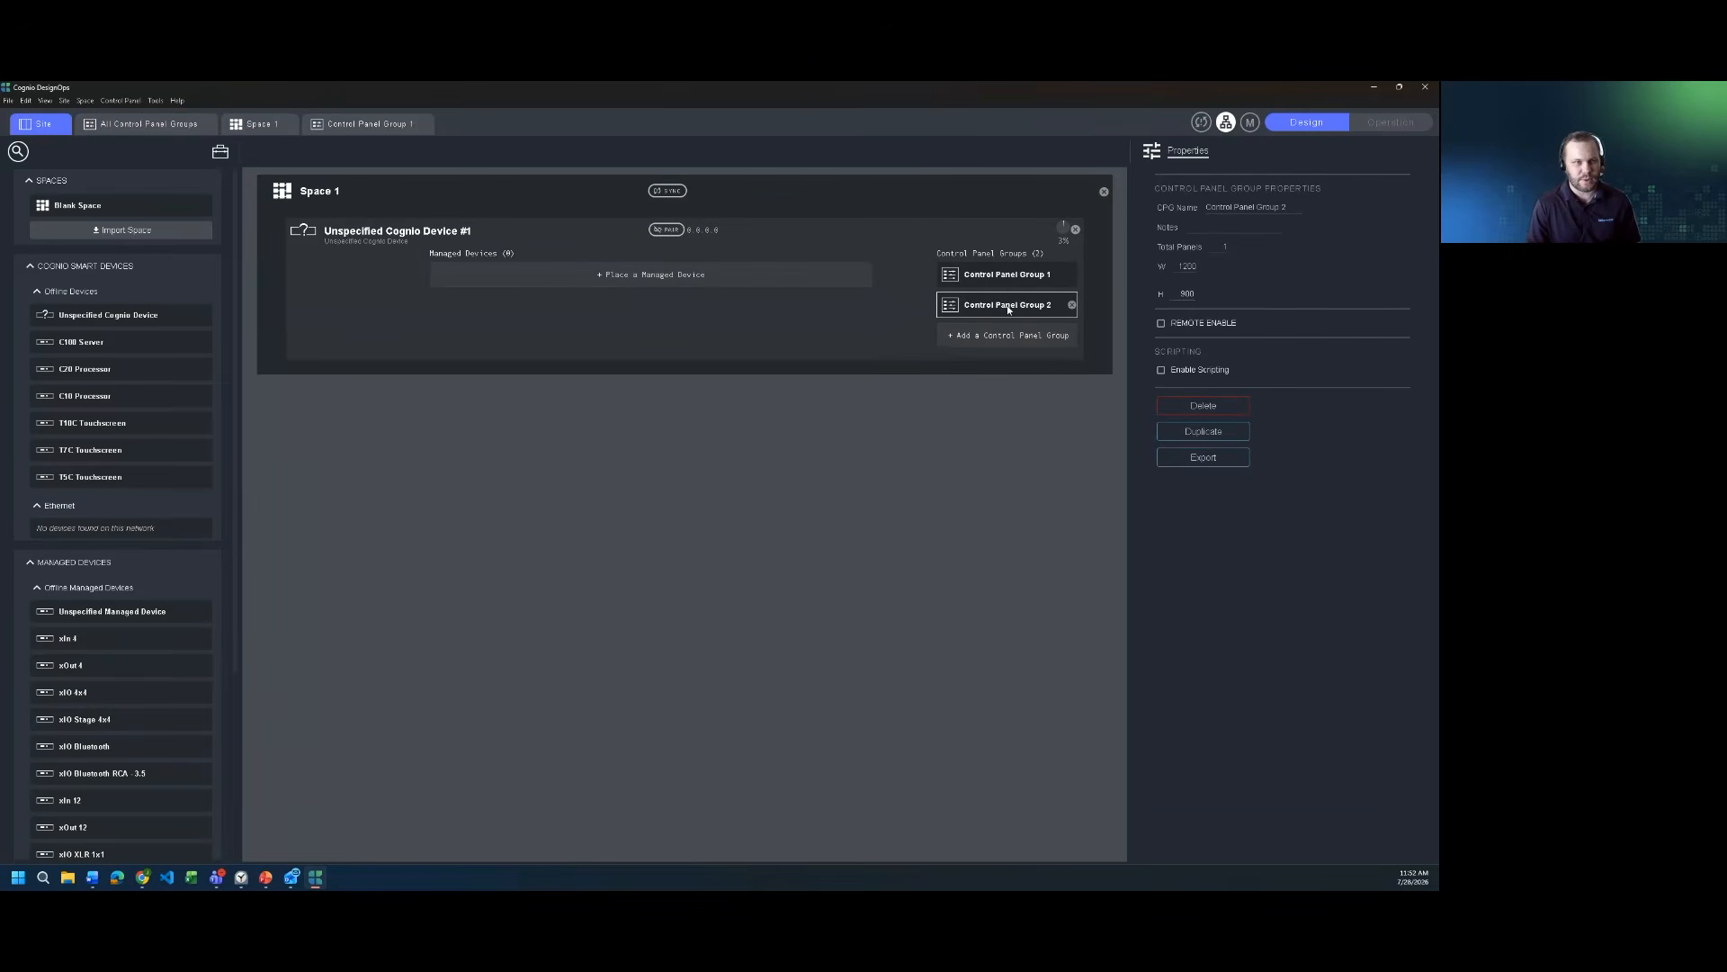
Check Space 1 and the overview of all control panel groups, and open the panel of Control Panel Group 1
{"action": "left_click", "coordinate": [261, 124]}
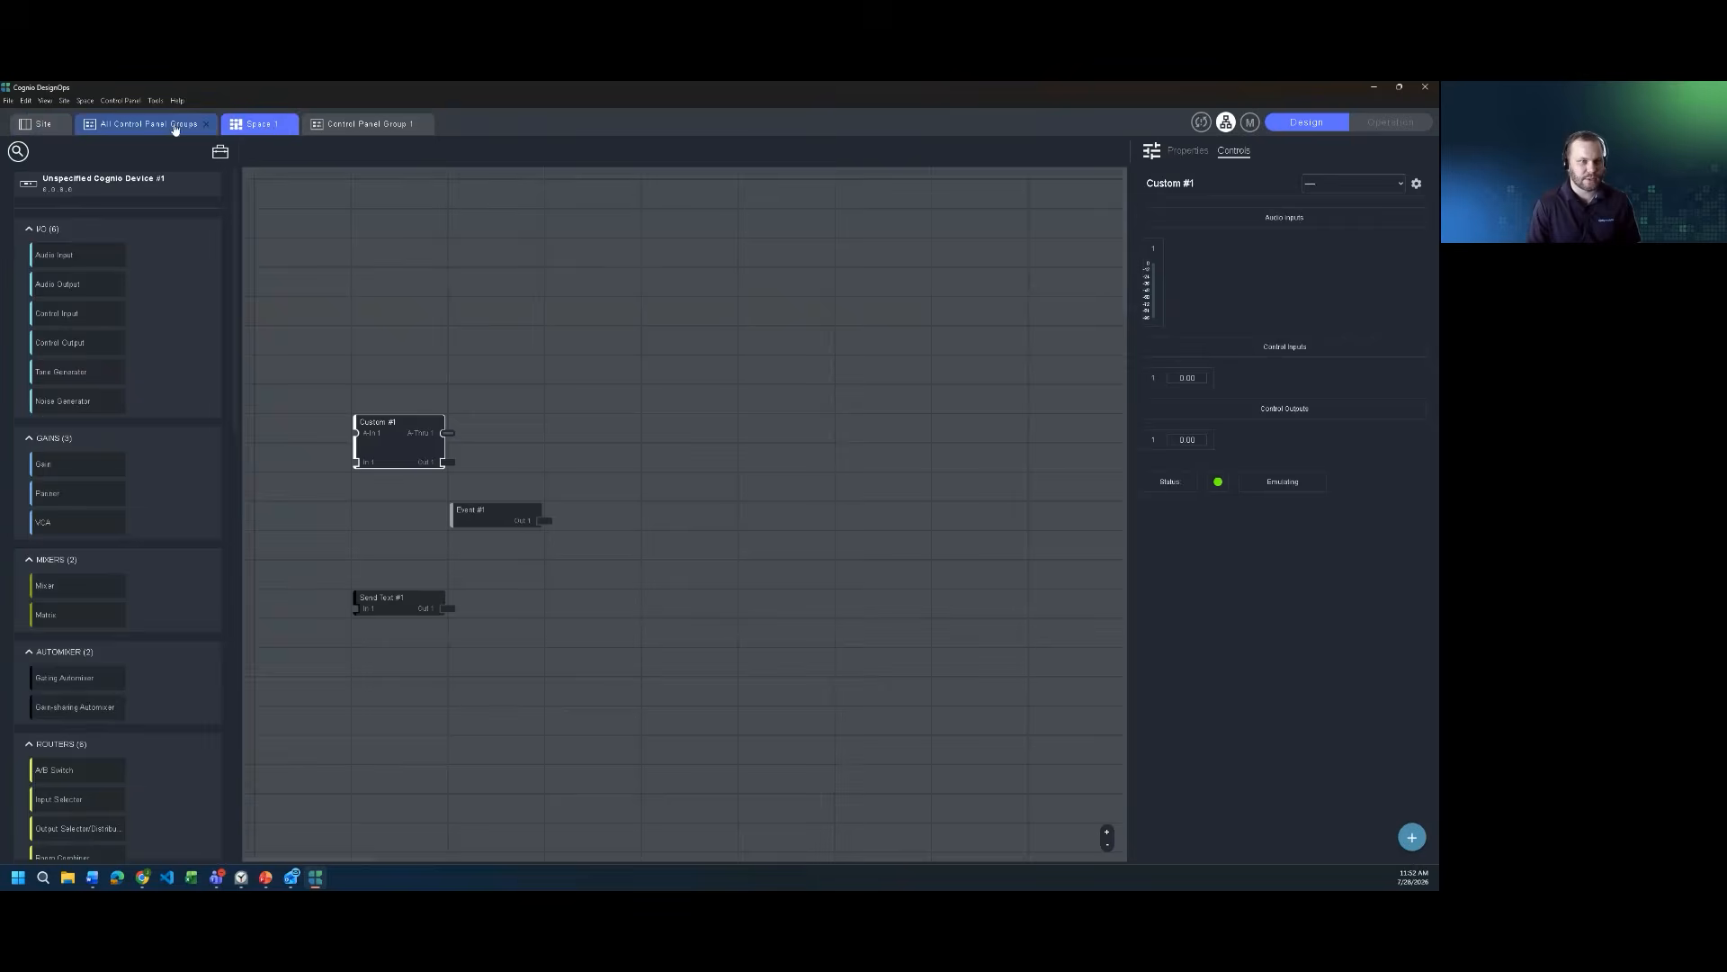
{"action": "left_click", "coordinate": [175, 128]}
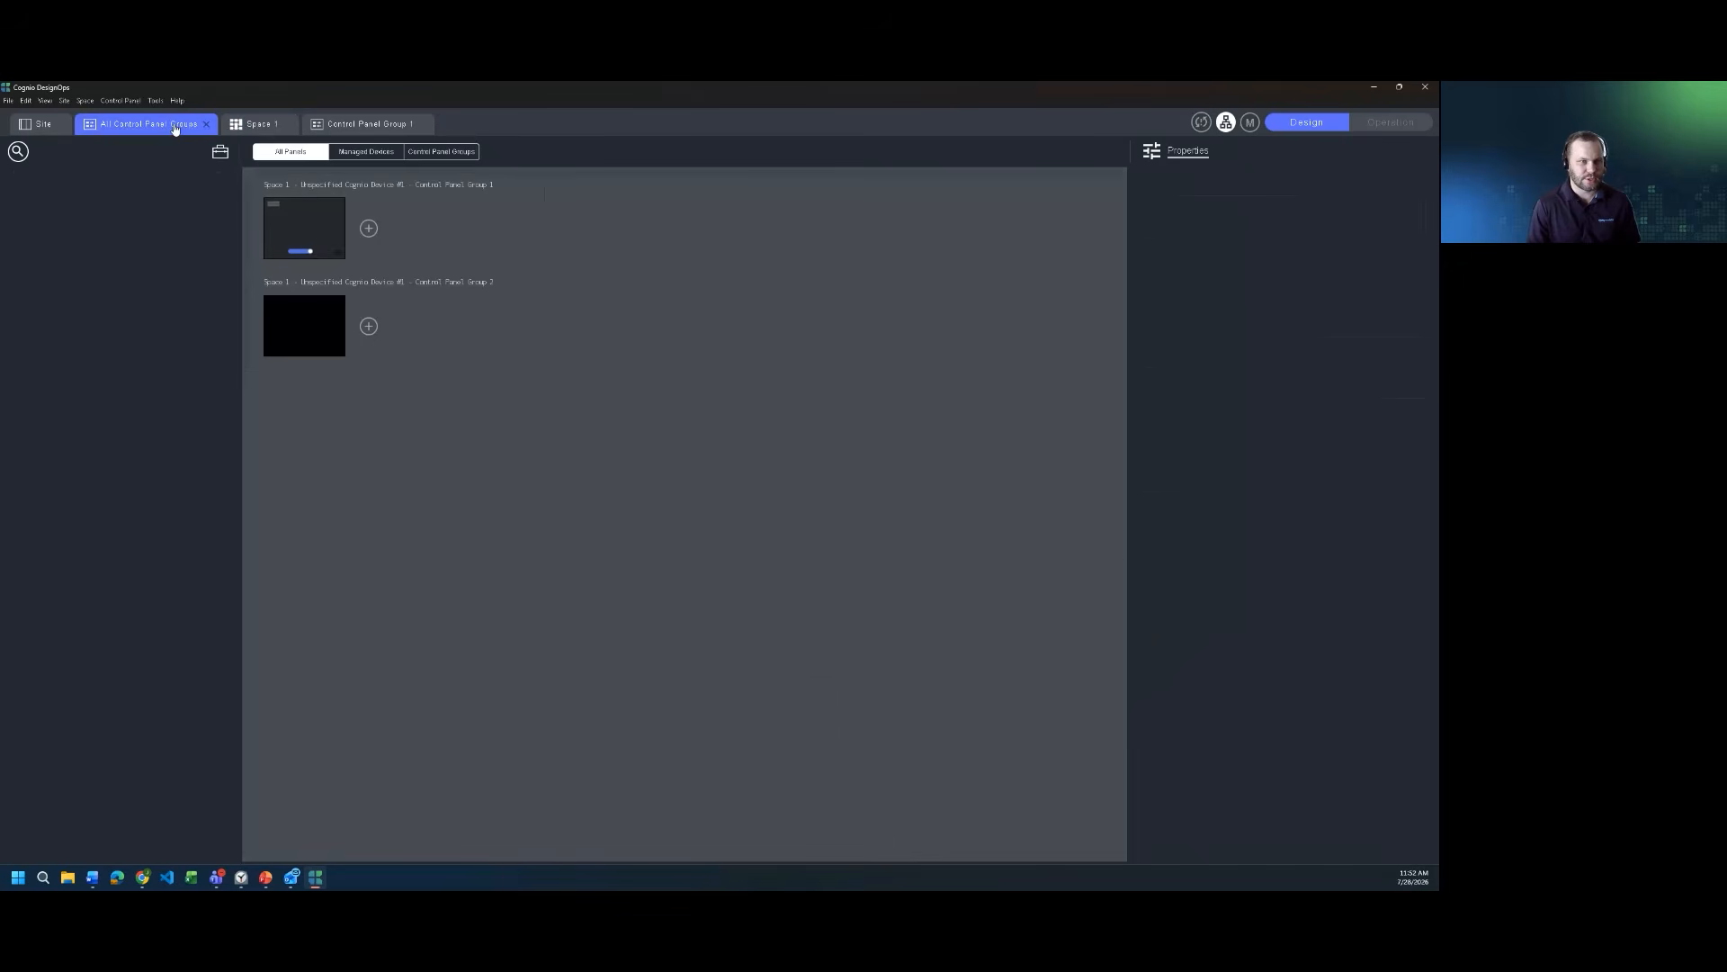
{"action": "double_click", "coordinate": [315, 237]}
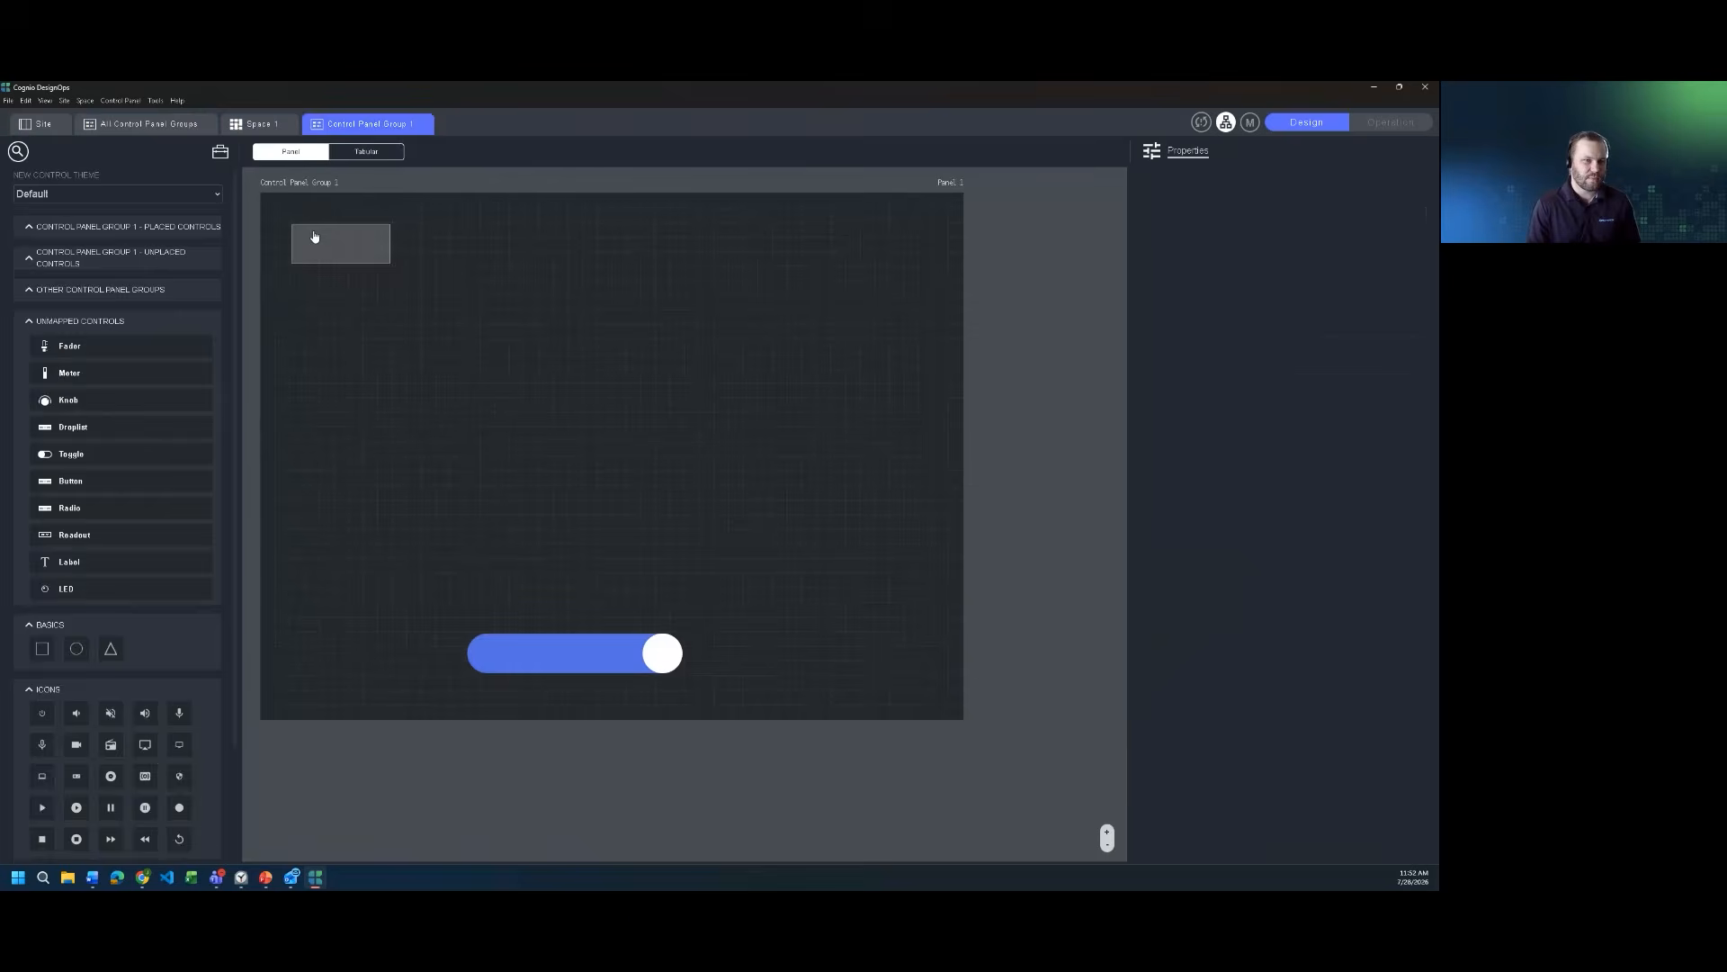
Move the button toward the panel's upper middle and set the width of Control Panel Group 1 to 600
{"action": "left_click_drag", "start_coordinate": [337, 258], "coordinate": [529, 399]}
{"action": "left_click_drag", "start_coordinate": [336, 258], "coordinate": [802, 708]}
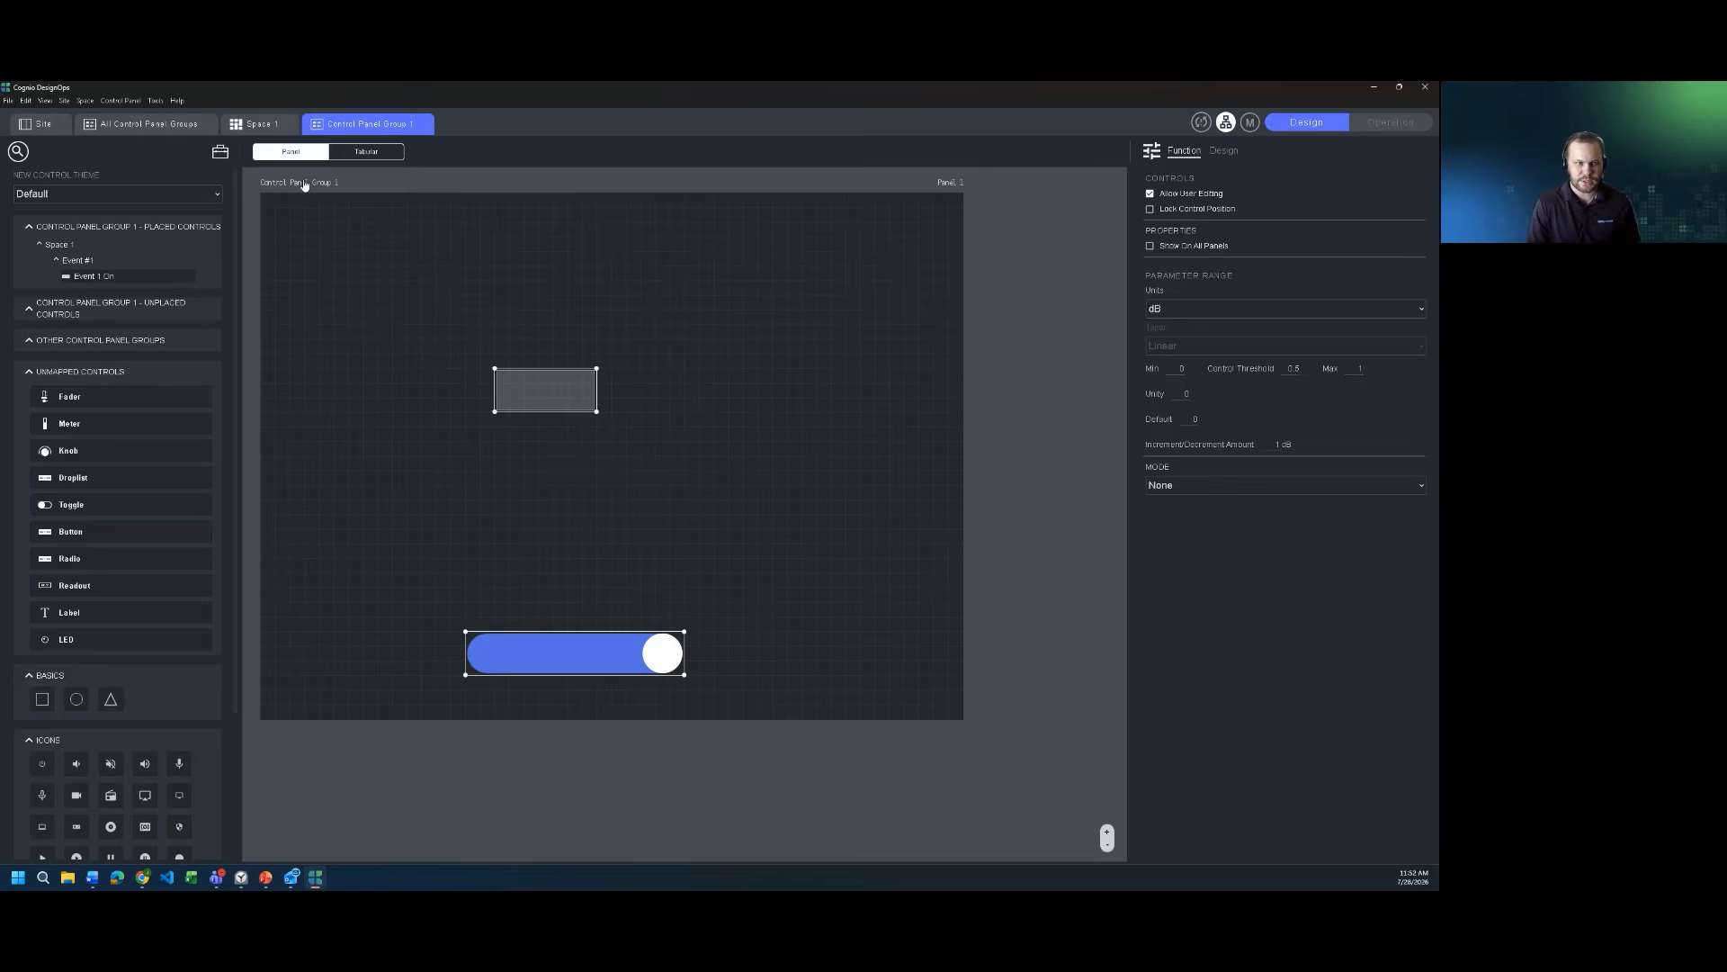
{"action": "left_click", "coordinate": [938, 340]}
{"action": "left_click", "coordinate": [1164, 333]}
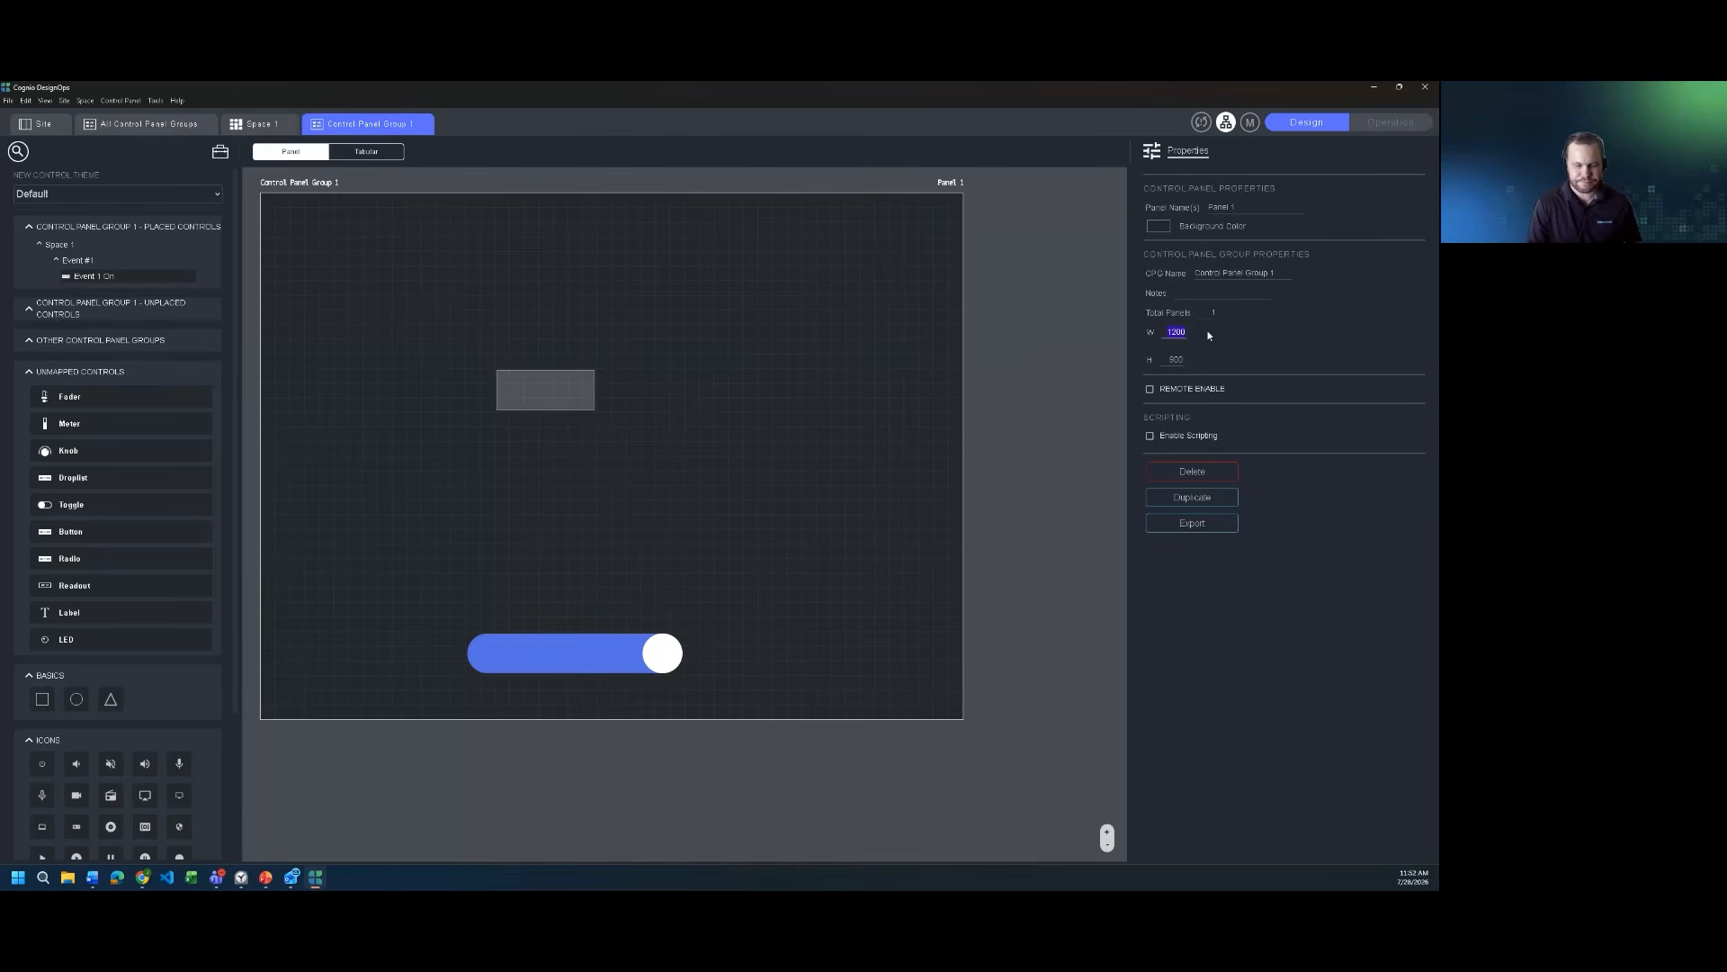
{"action": "type", "text": "600"}
{"action": "key", "text": "Return"}
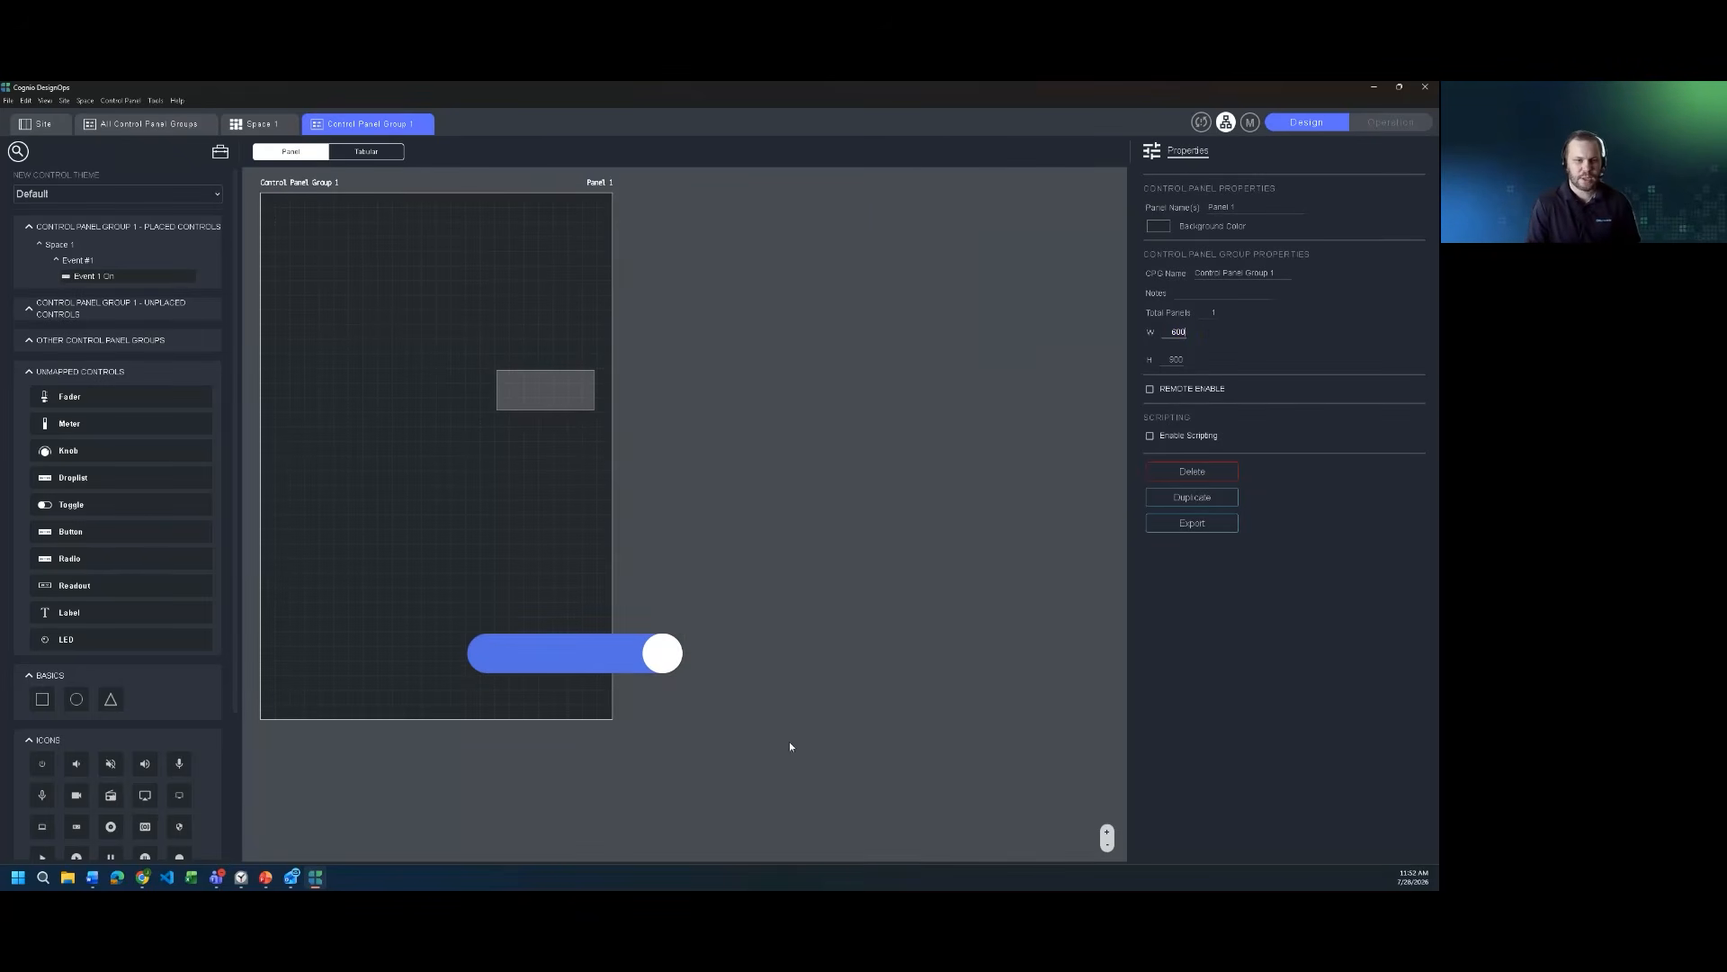
Center the toggle and the button horizontally within the narrowed panel, and move both controls up together
{"action": "left_click_drag", "start_coordinate": [604, 656], "coordinate": [467, 656]}
{"action": "left_click_drag", "start_coordinate": [535, 394], "coordinate": [422, 401]}
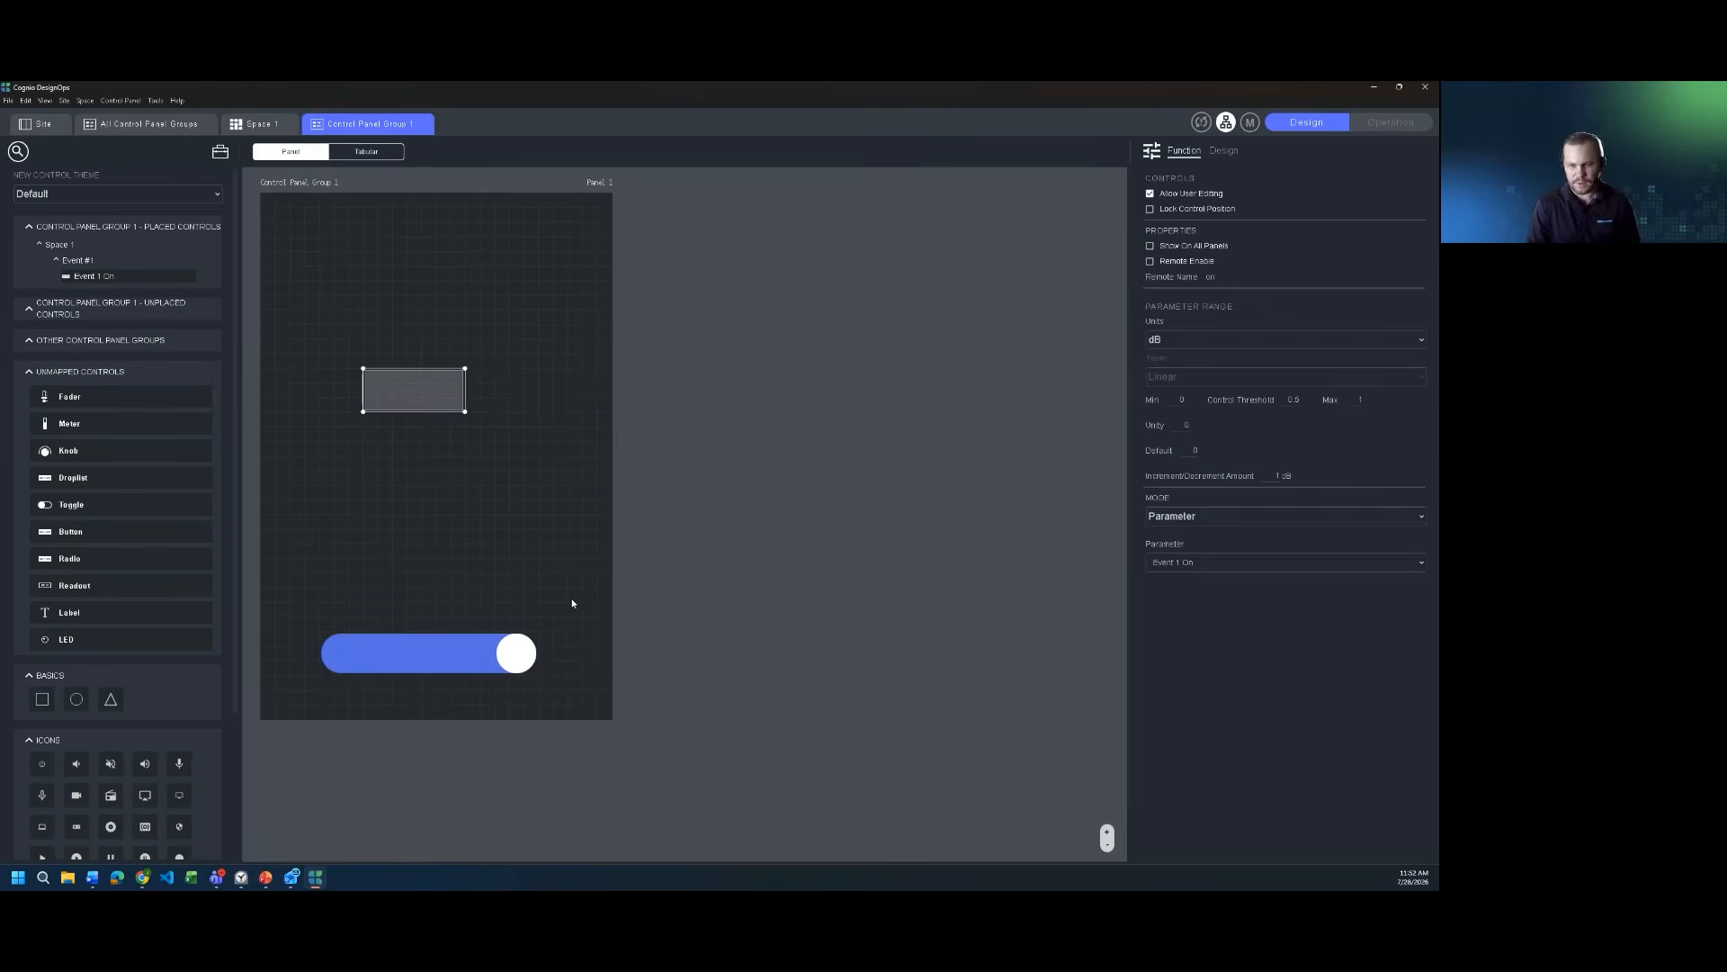
{"action": "left_click_drag", "start_coordinate": [597, 697], "coordinate": [254, 254]}
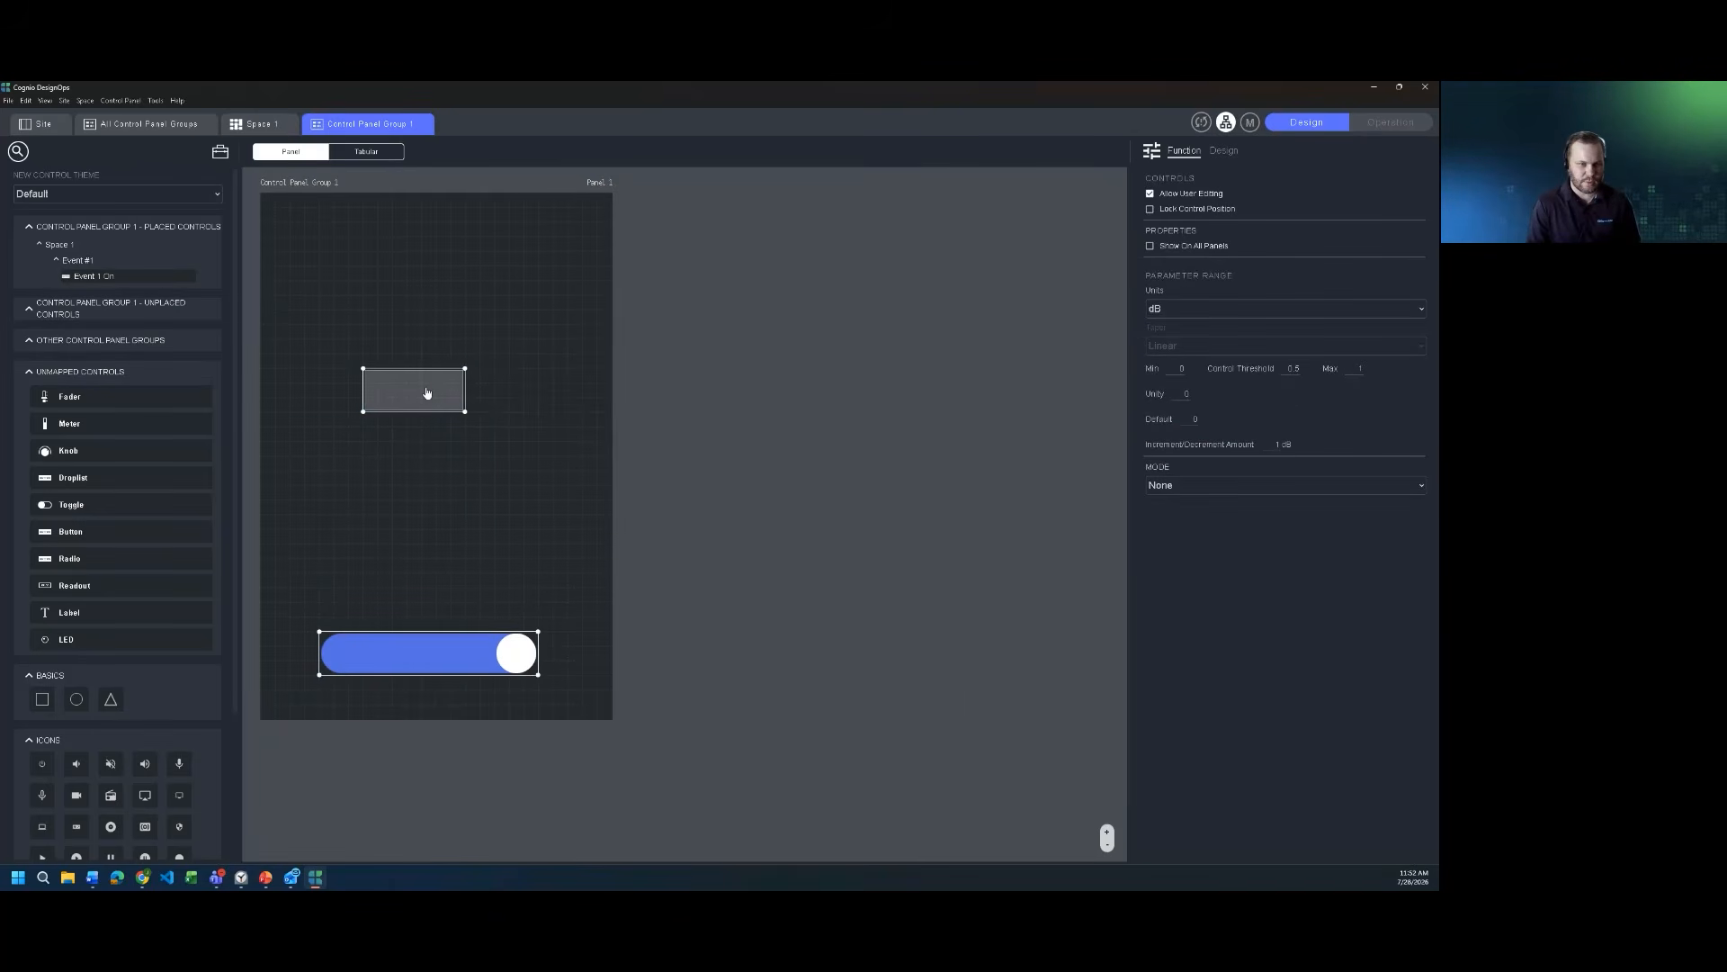
{"action": "left_click_drag", "start_coordinate": [427, 391], "coordinate": [430, 336]}
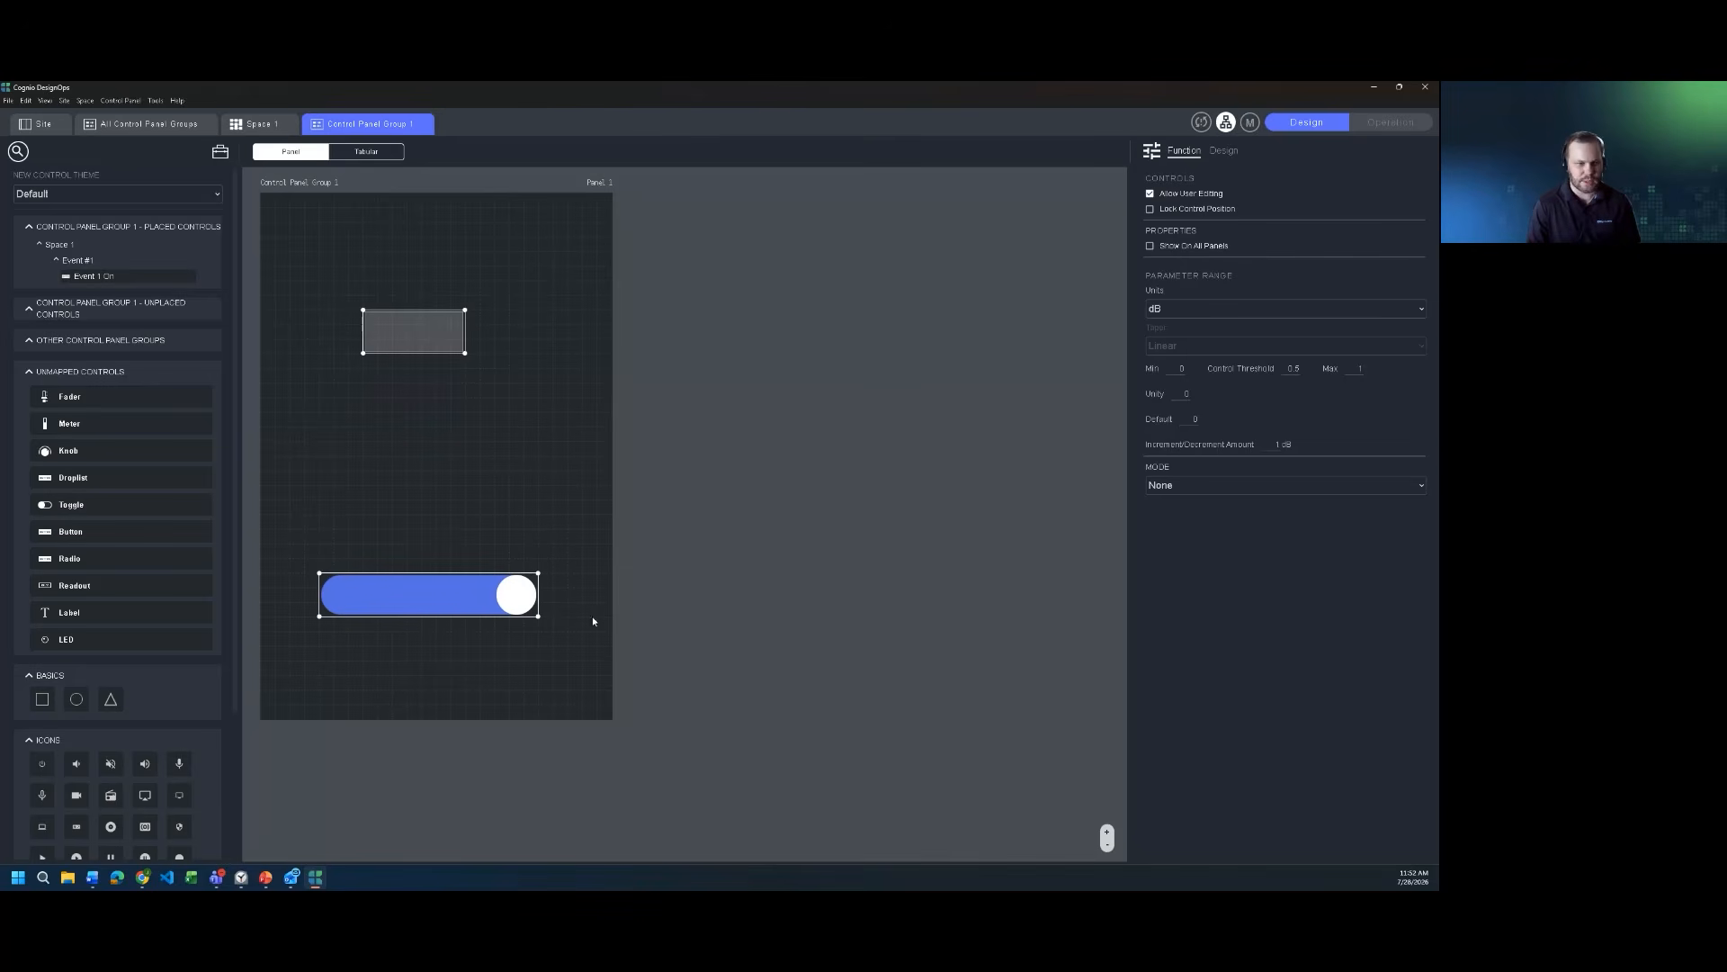
{"action": "left_click", "coordinate": [447, 495]}
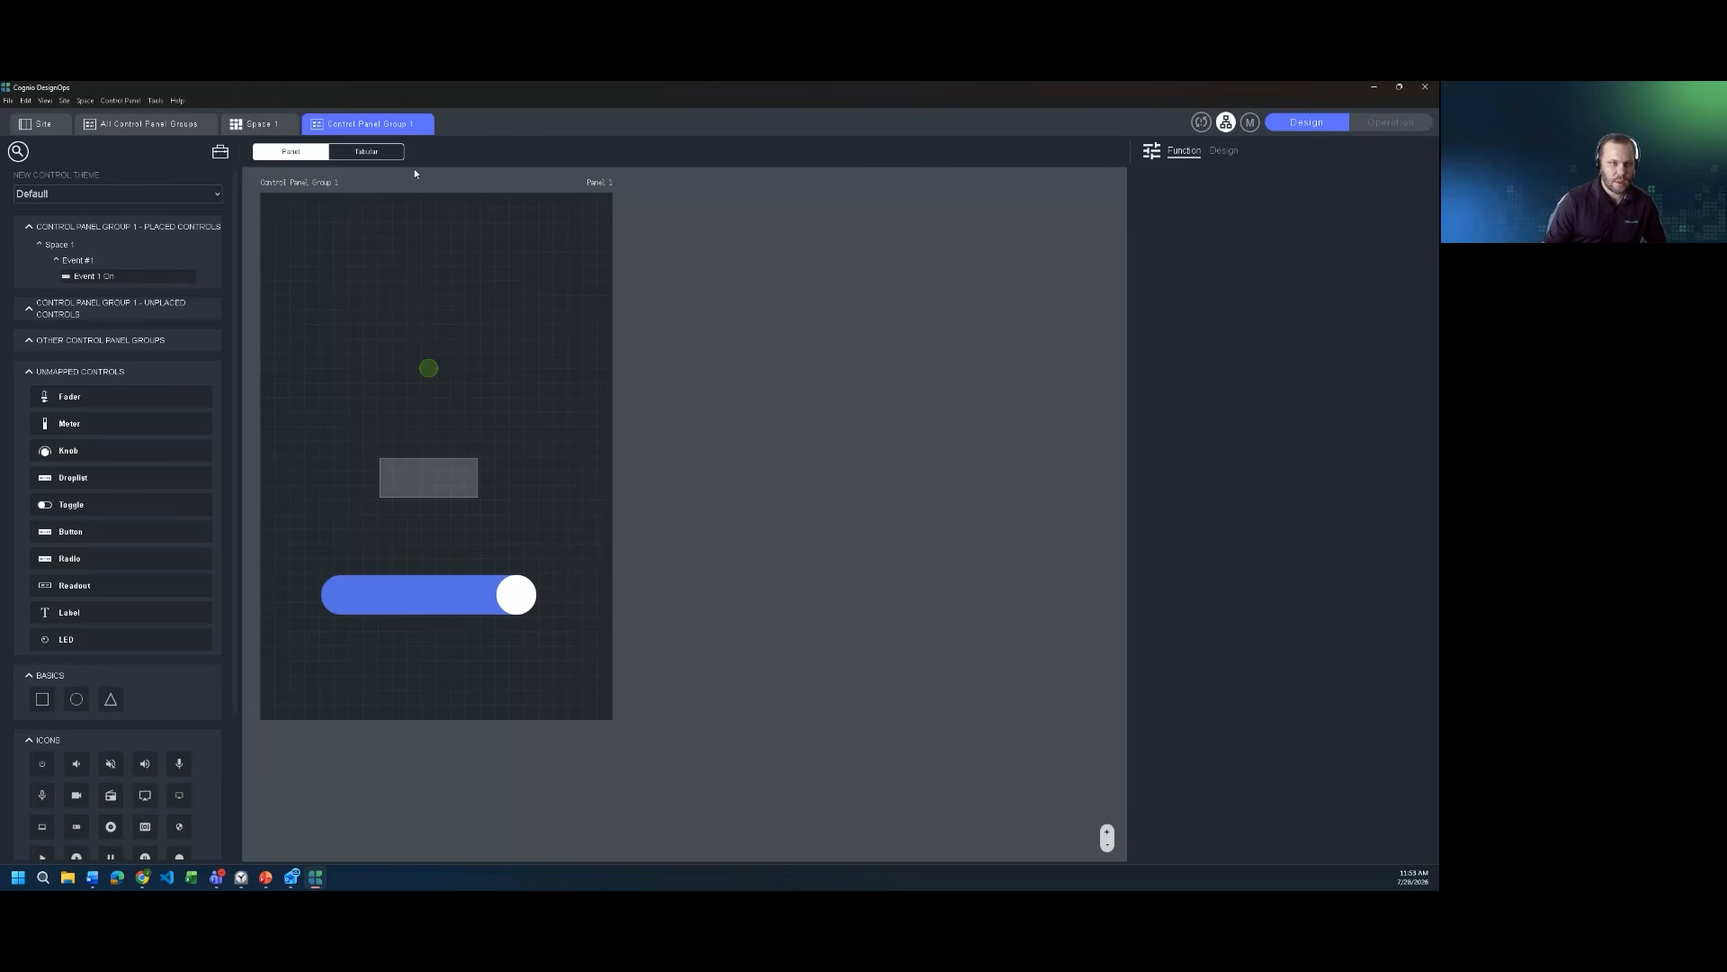
List the panel's controls in the tabular view, and hide and reshow the Event #1 On button
{"action": "left_click", "coordinate": [363, 153]}
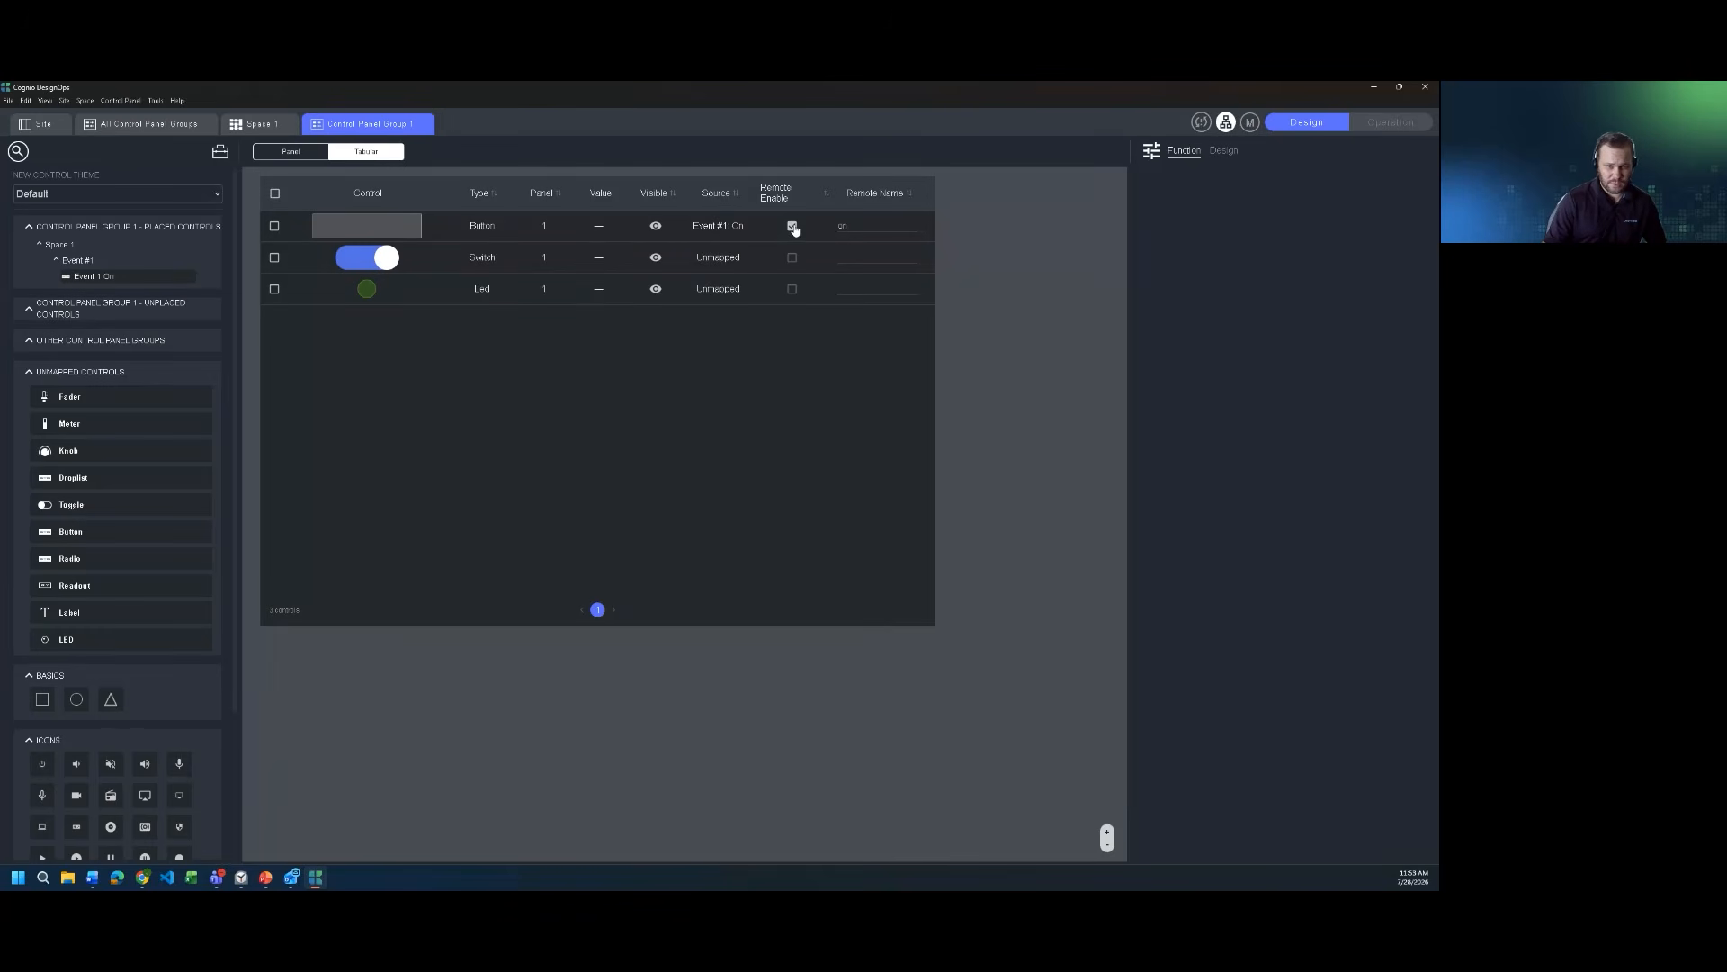
{"action": "left_click", "coordinate": [657, 227]}
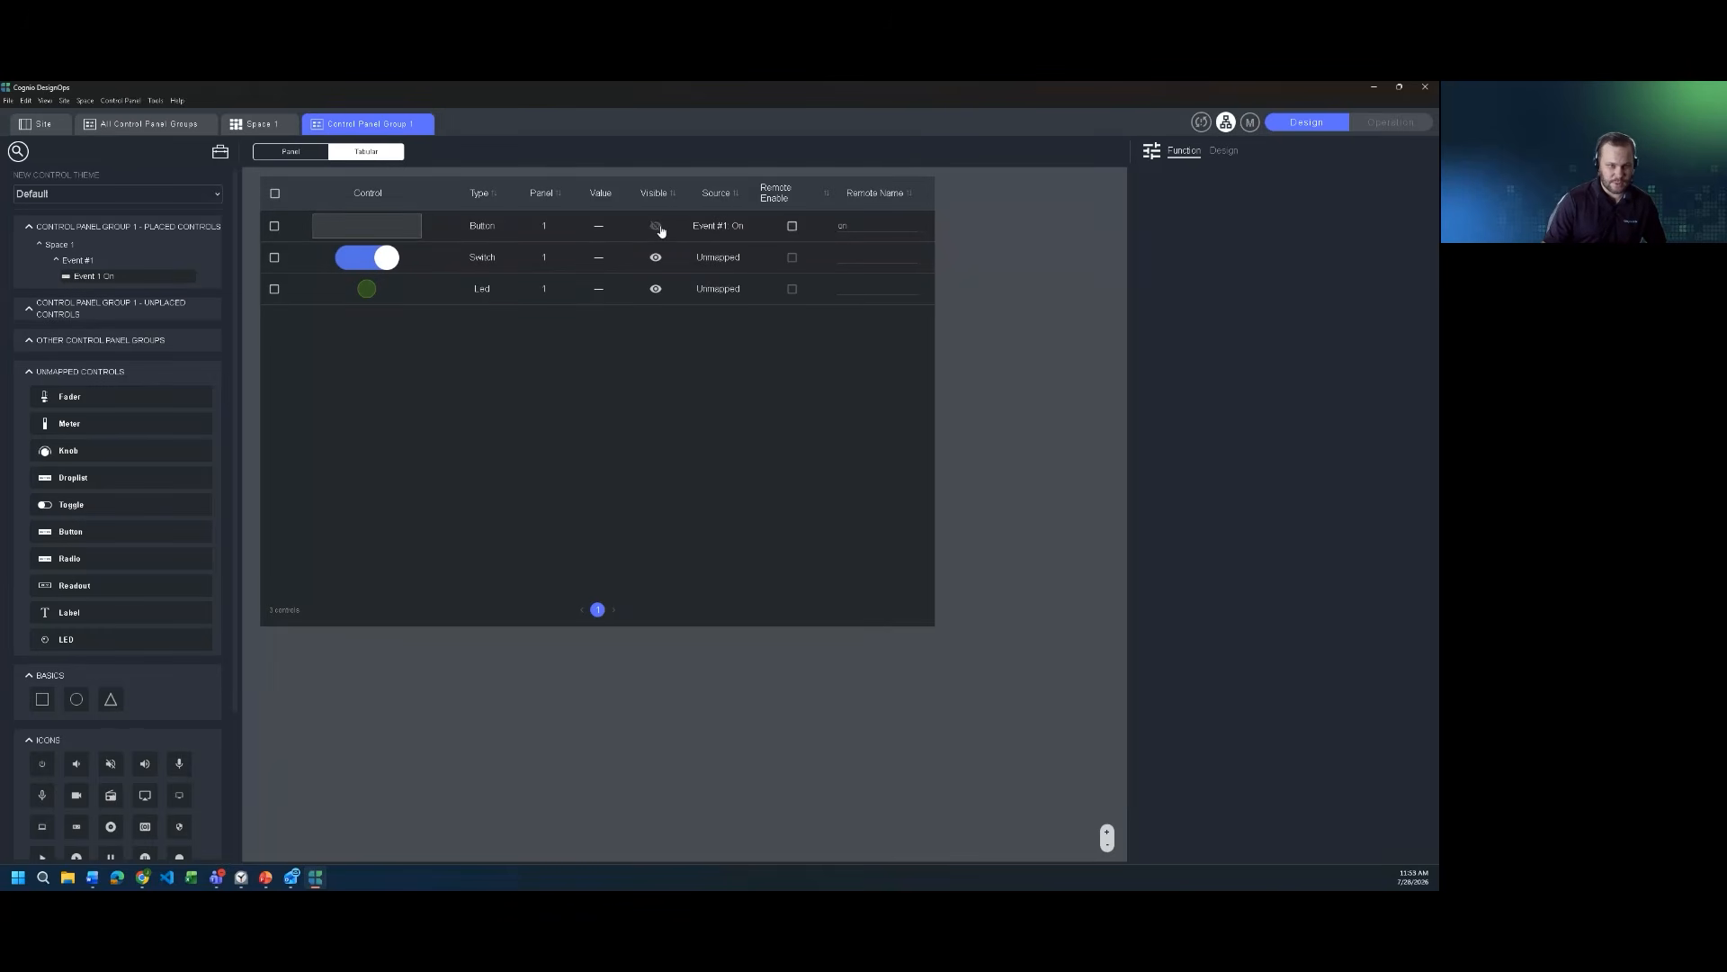
{"action": "left_click", "coordinate": [658, 229]}
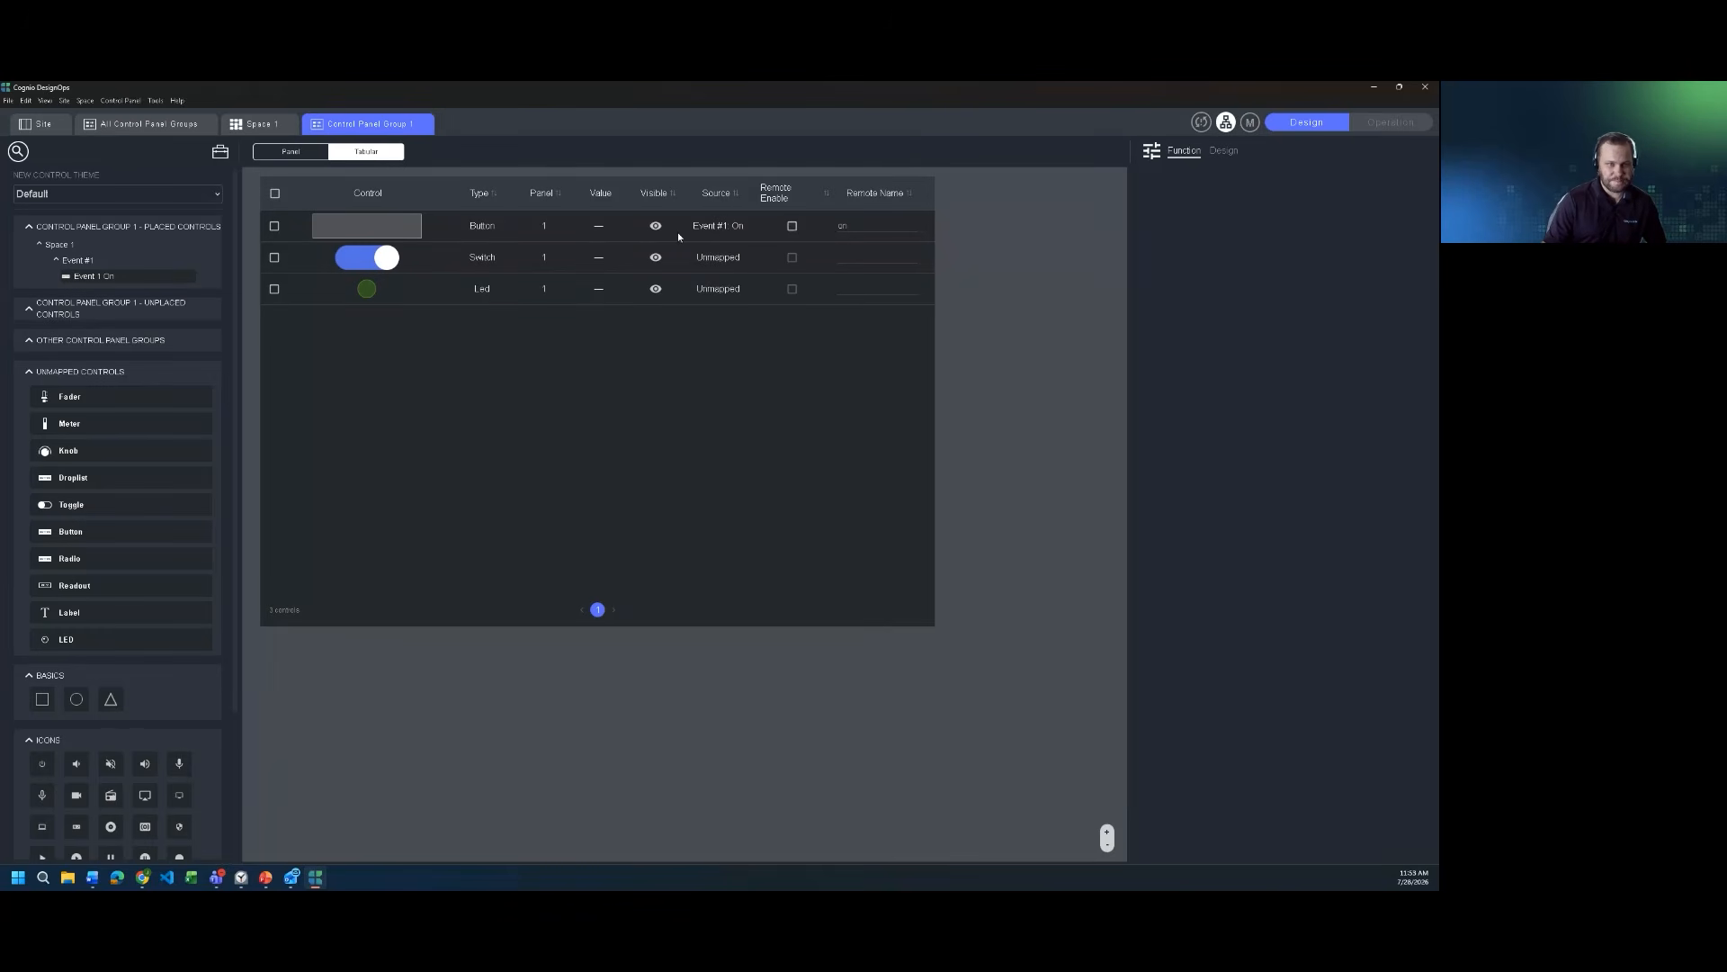
Check Space 1 and the overview of all control panel groups, and reopen Control Panel Group 1 in its panel view
{"action": "left_click", "coordinate": [278, 126]}
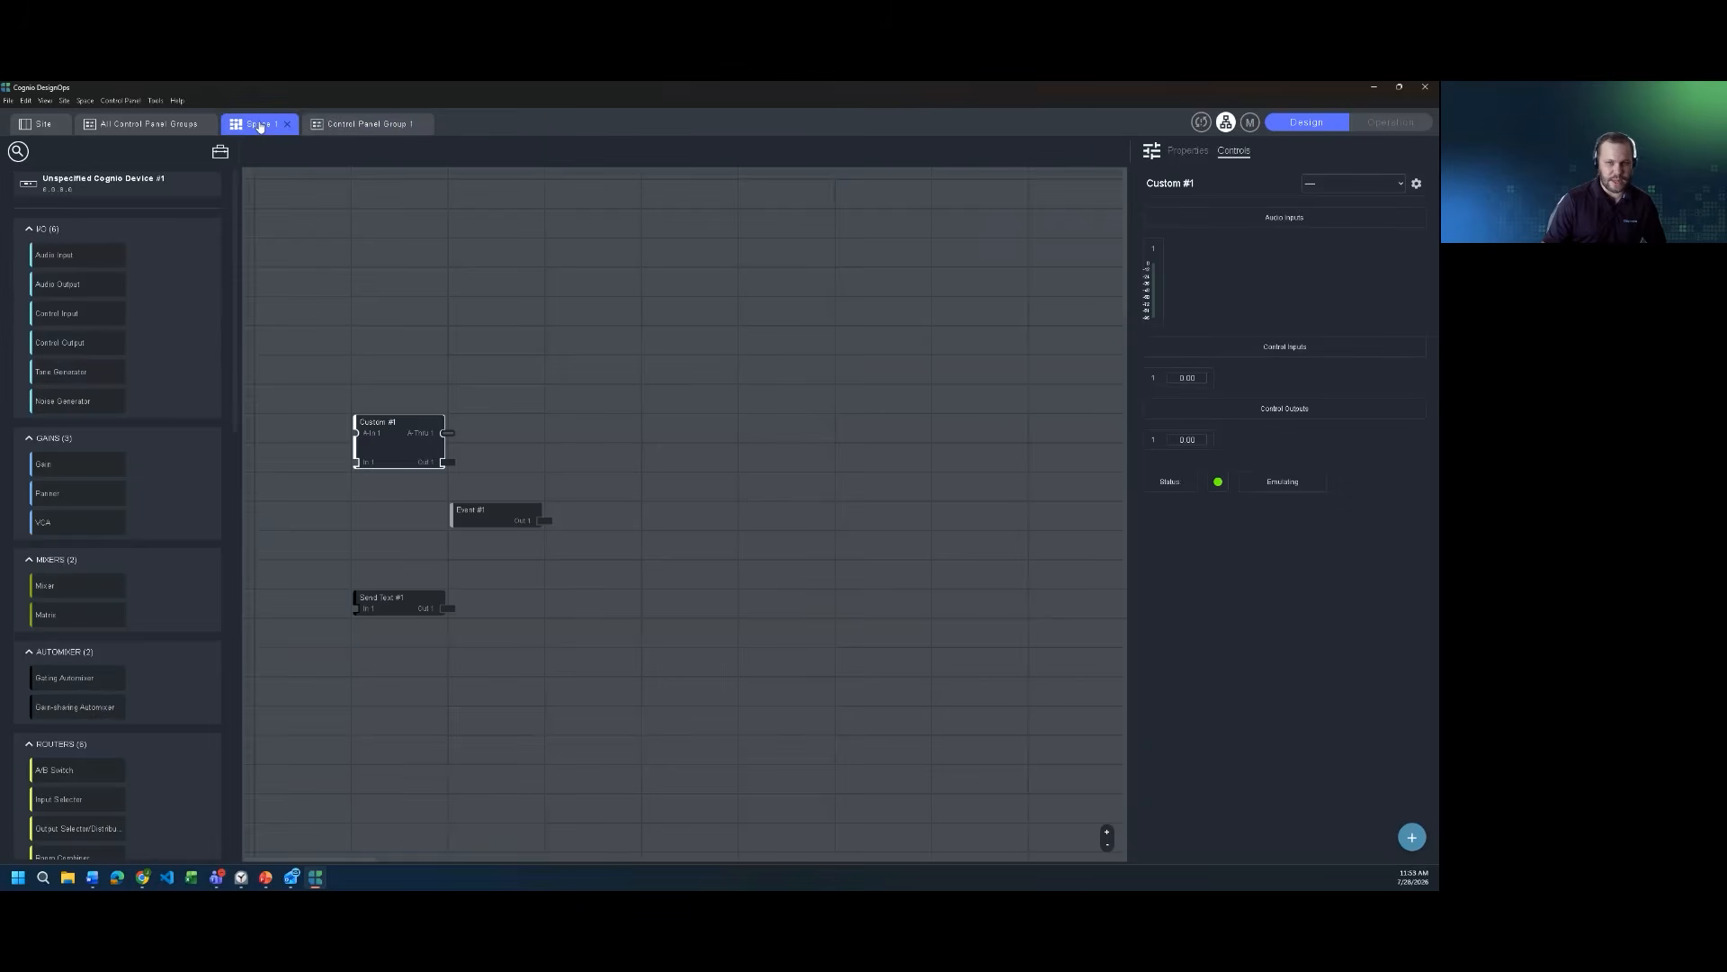
{"action": "left_click", "coordinate": [182, 128]}
{"action": "double_click", "coordinate": [288, 236]}
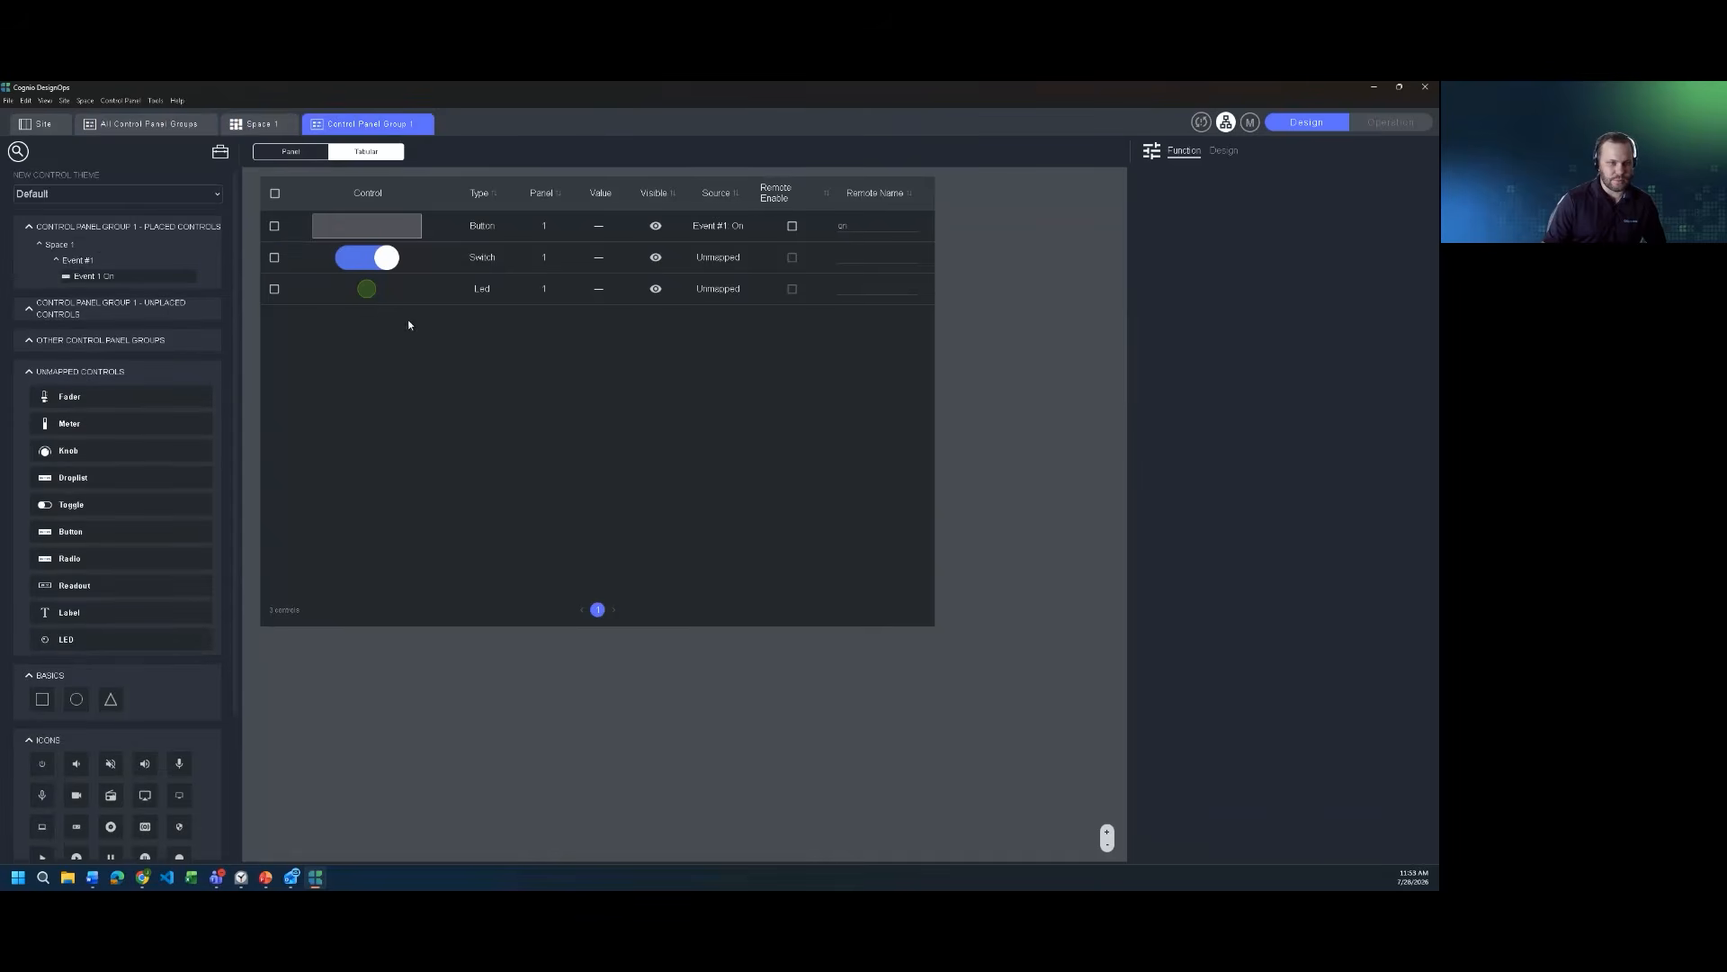
{"action": "left_click", "coordinate": [283, 156]}
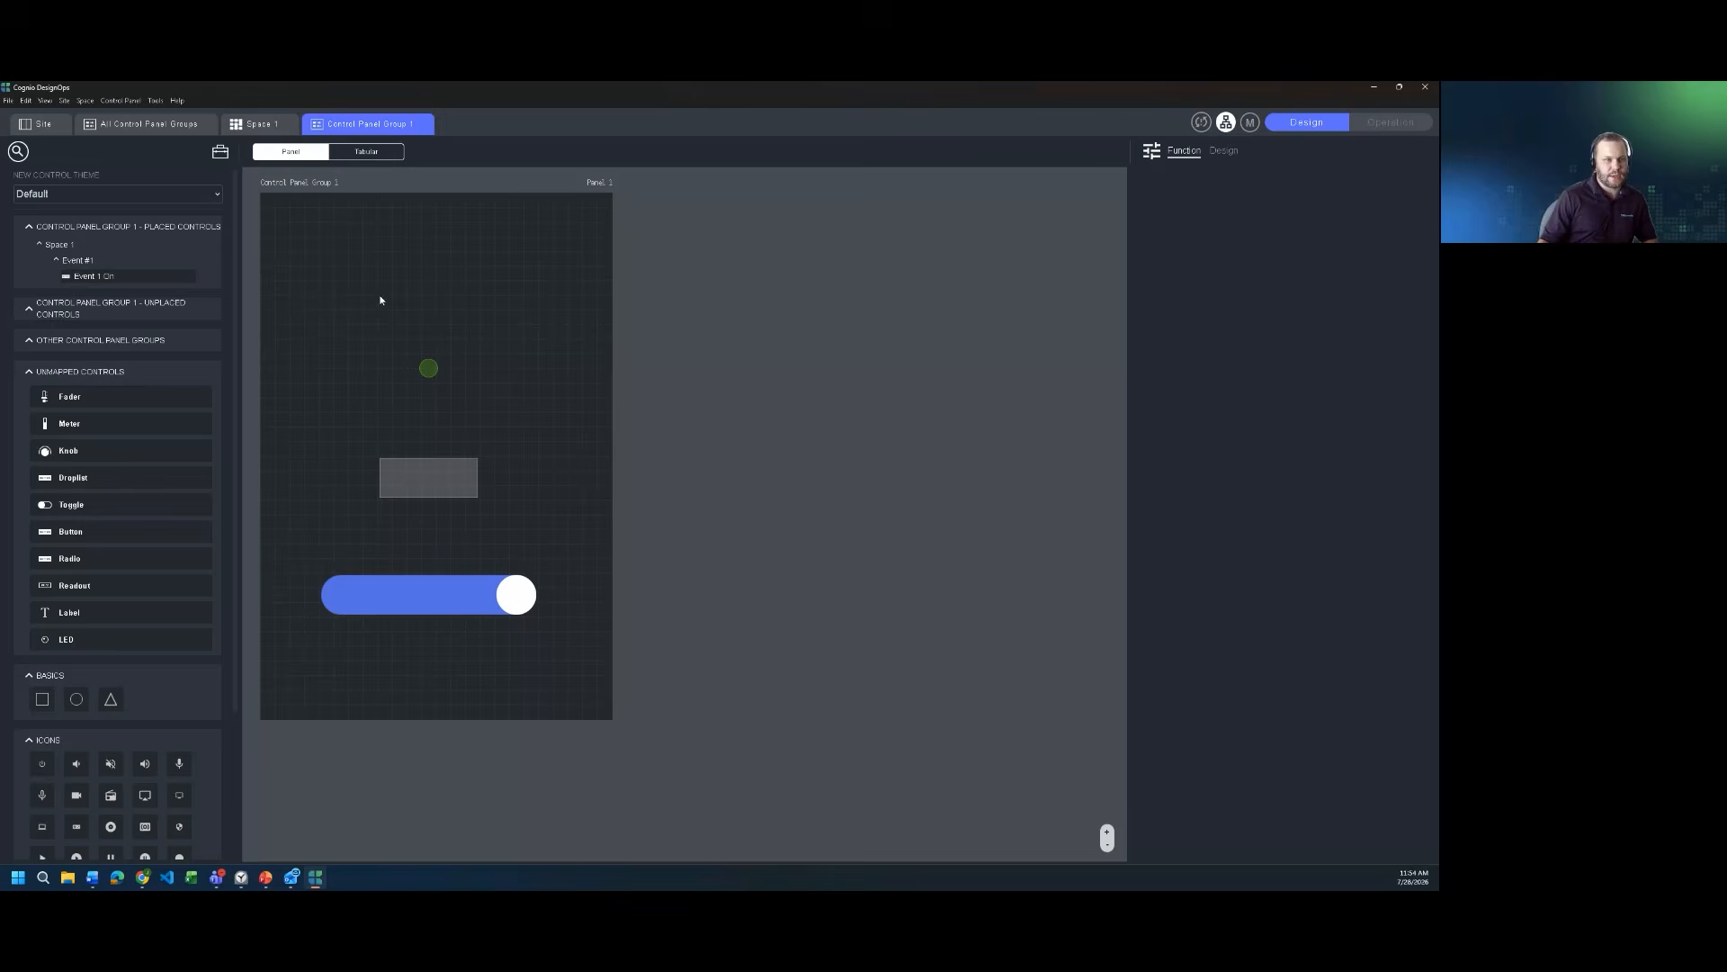
Replace the unspecified Cognio device in Space 1 of the site with a T10C Touchscreen
{"action": "left_click", "coordinate": [45, 124]}
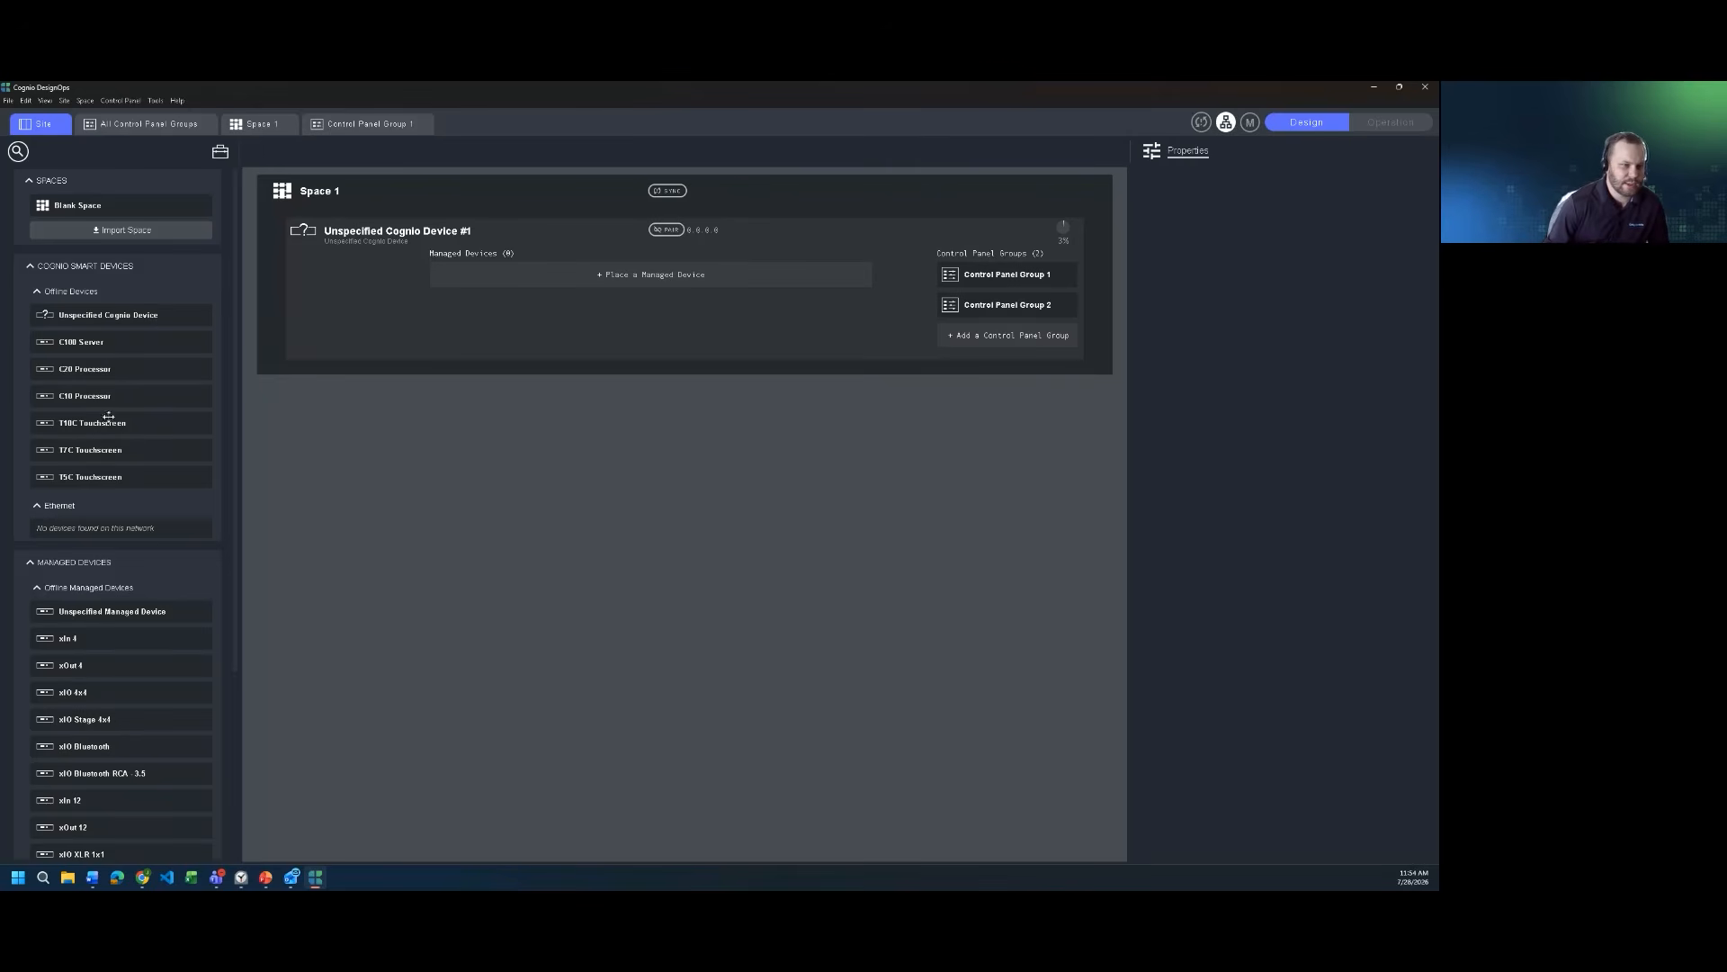
{"action": "left_click_drag", "start_coordinate": [101, 429], "coordinate": [370, 267]}
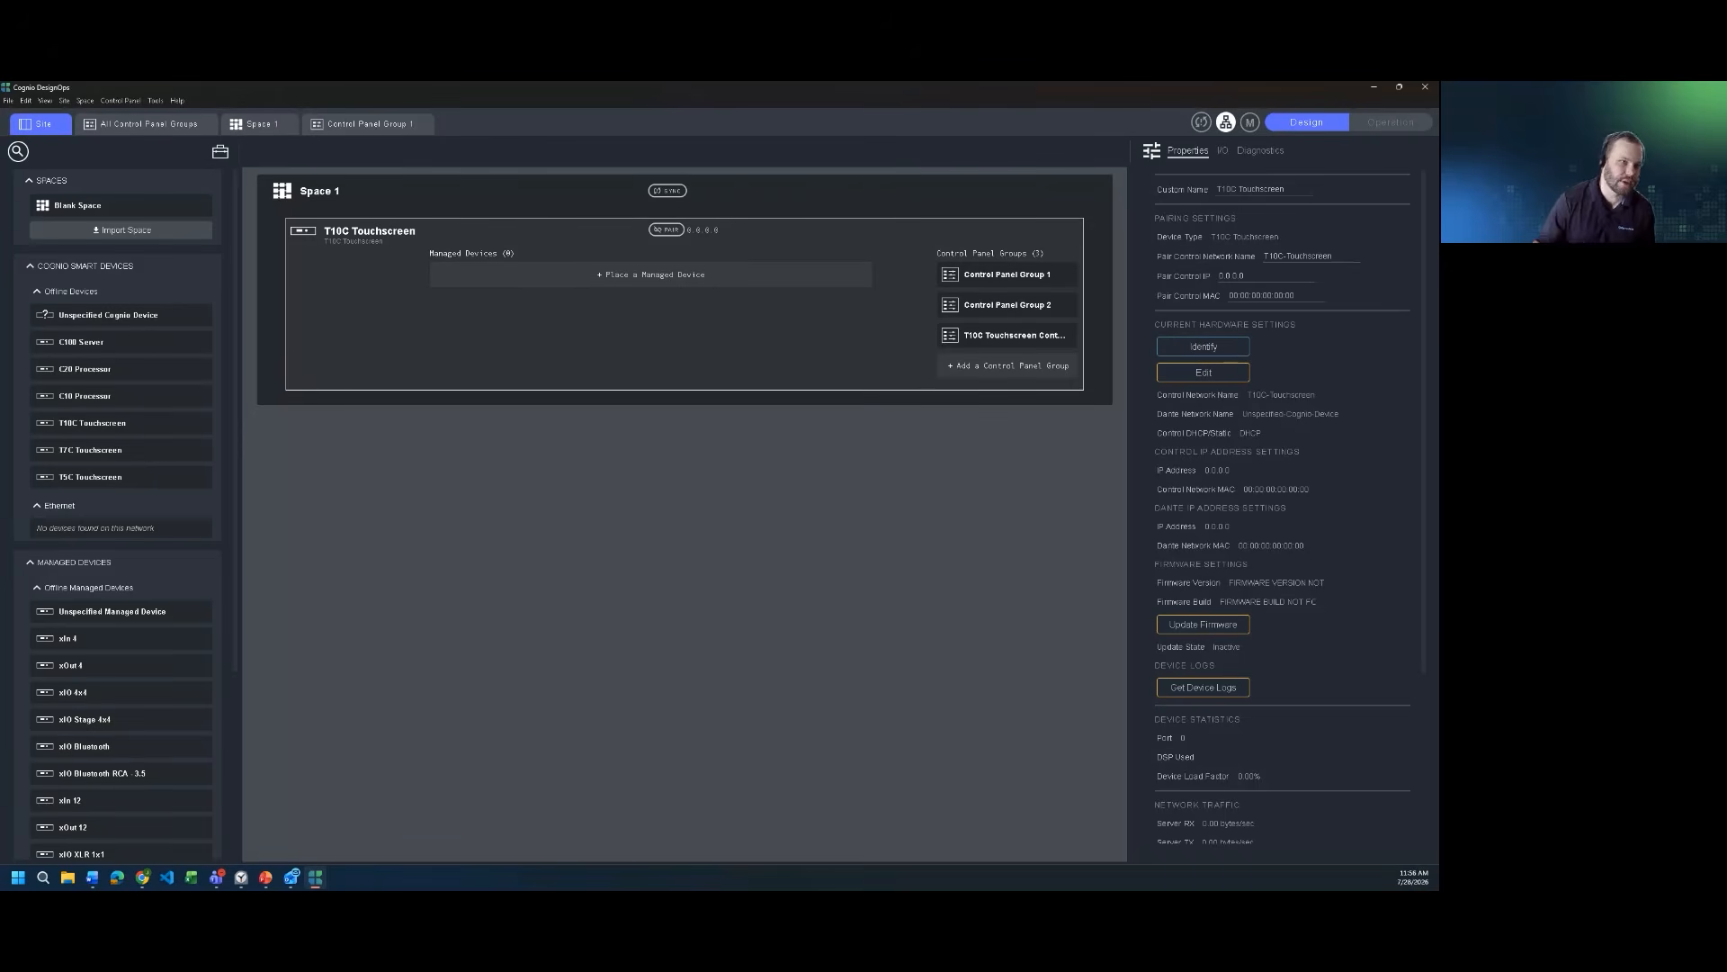
Check the properties of Control Panel Group 2 in the overview of all control panel groups, and return to the site
{"action": "left_click", "coordinate": [178, 126]}
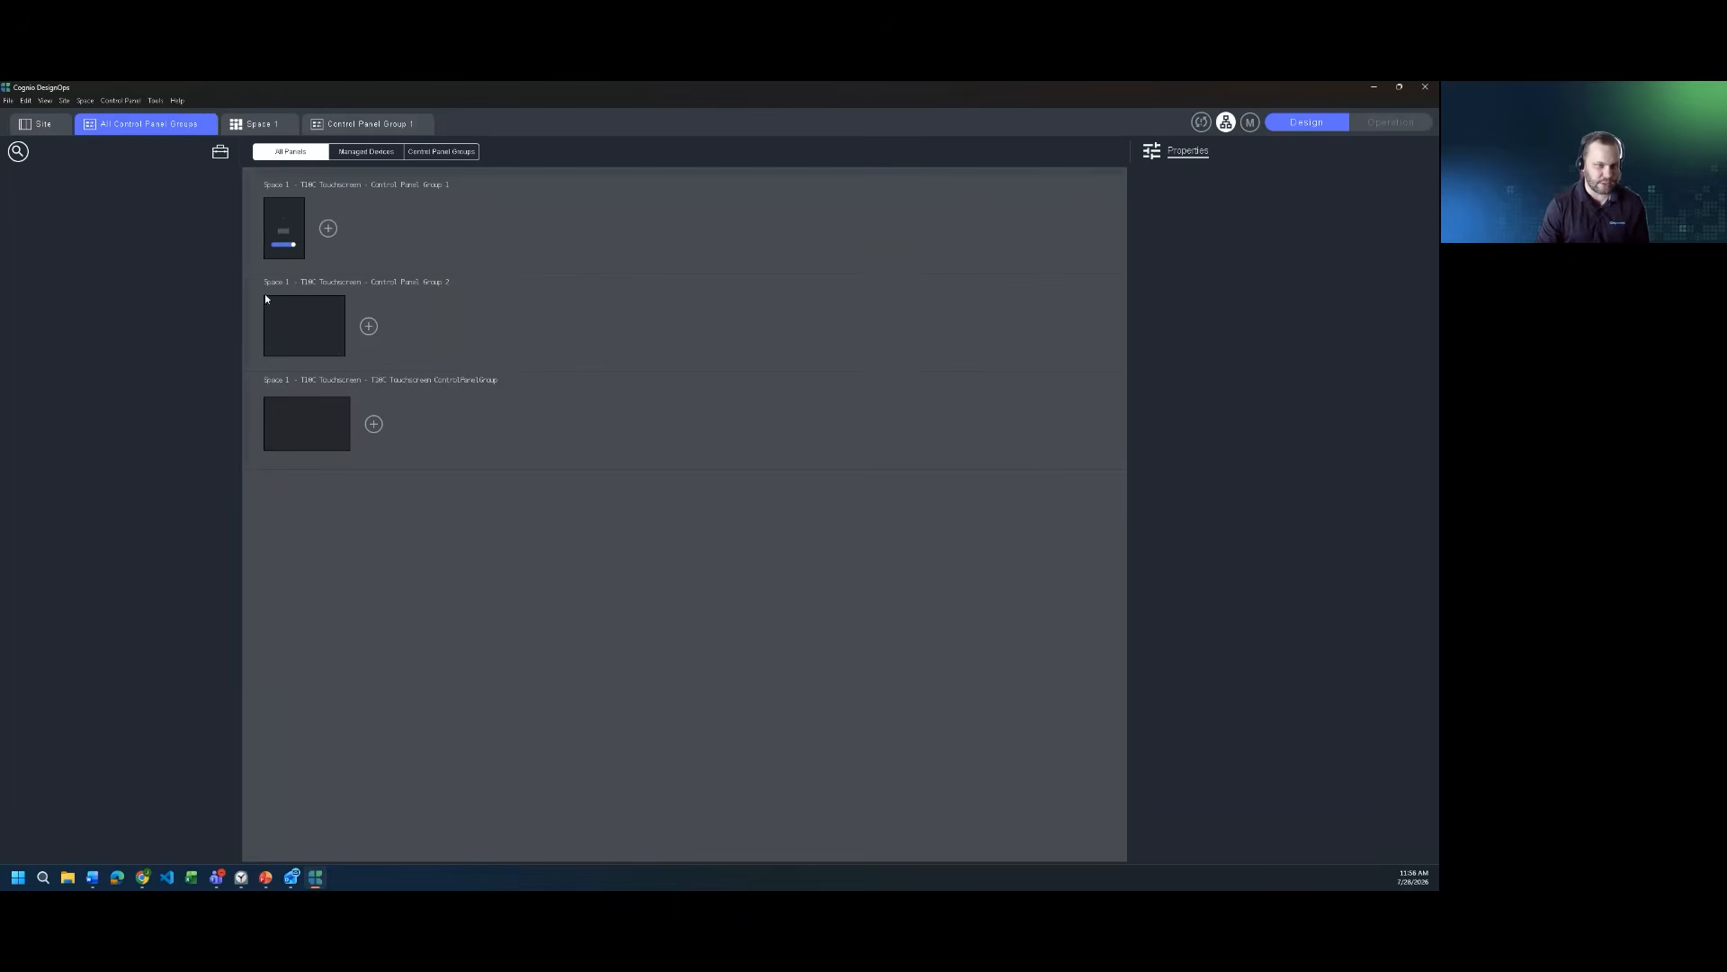
{"action": "left_click", "coordinate": [298, 338]}
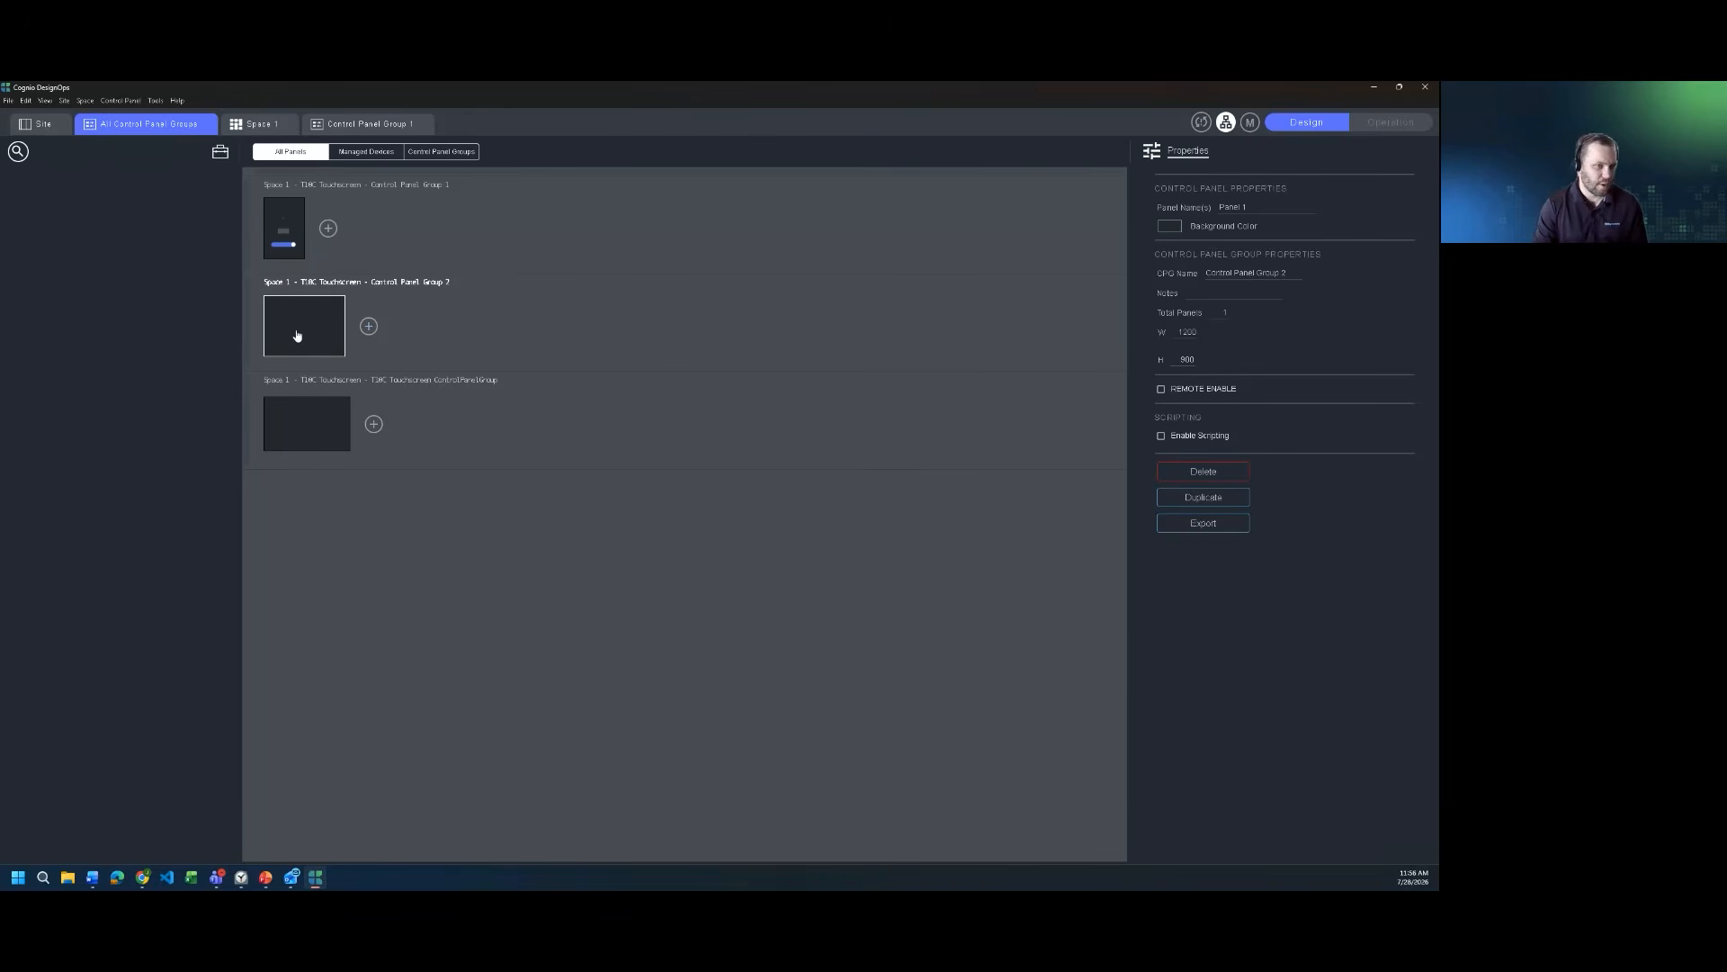
{"action": "left_click", "coordinate": [46, 128]}
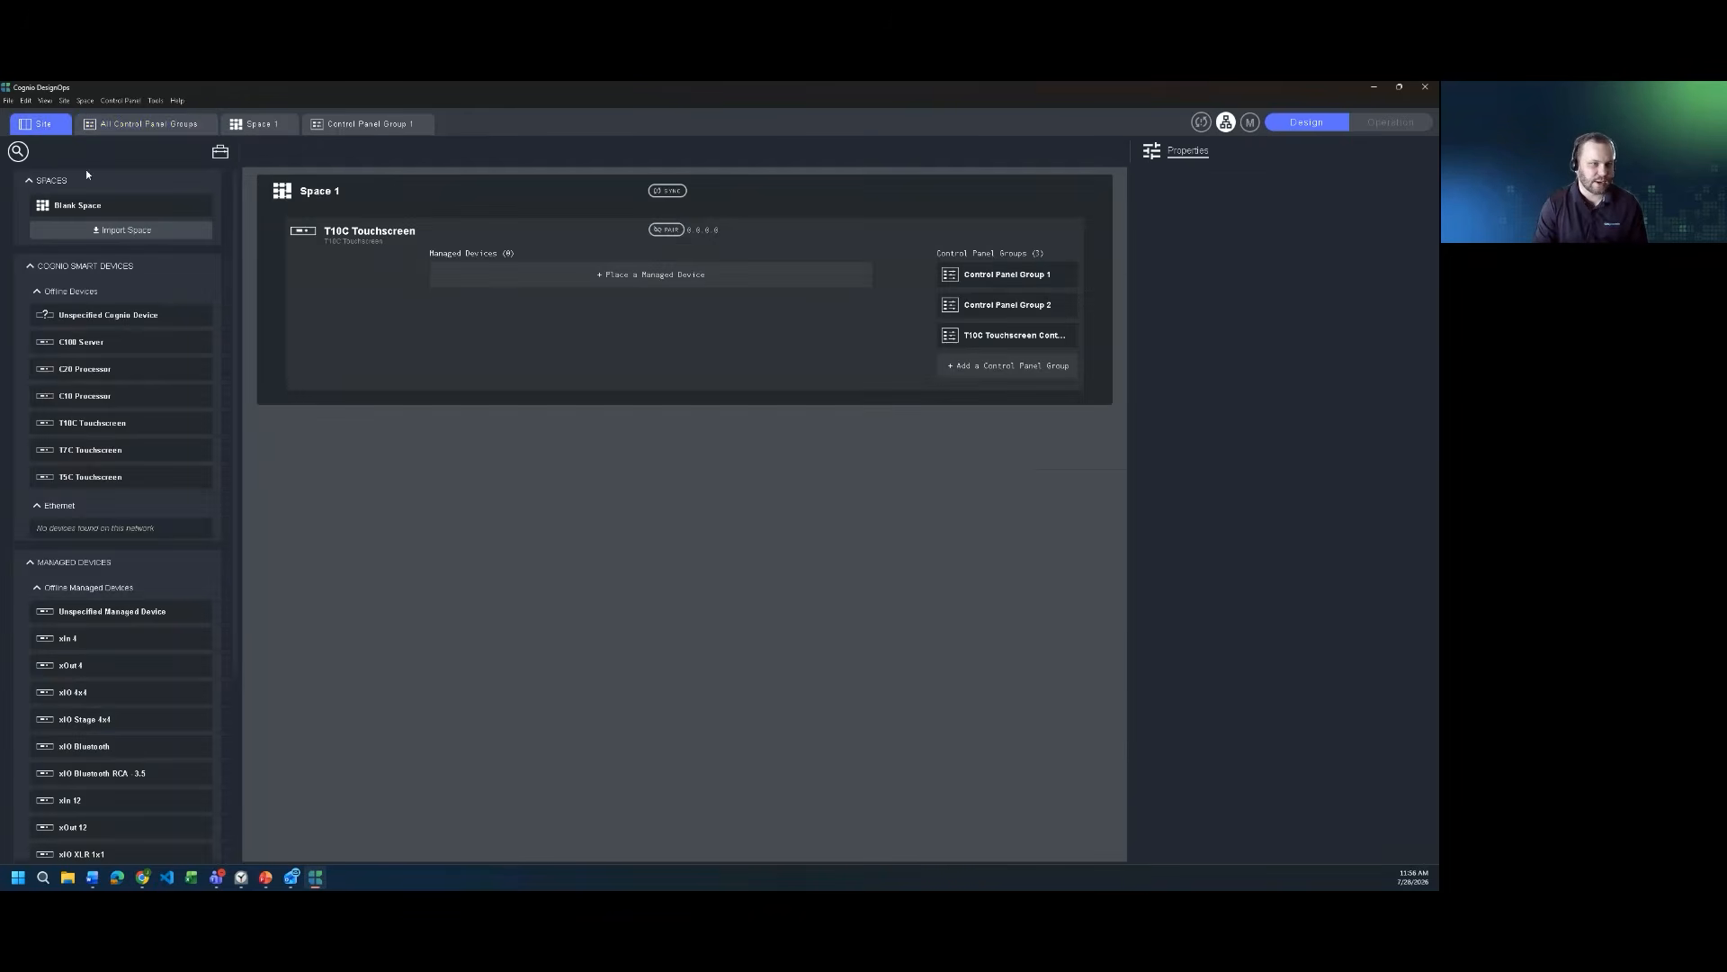